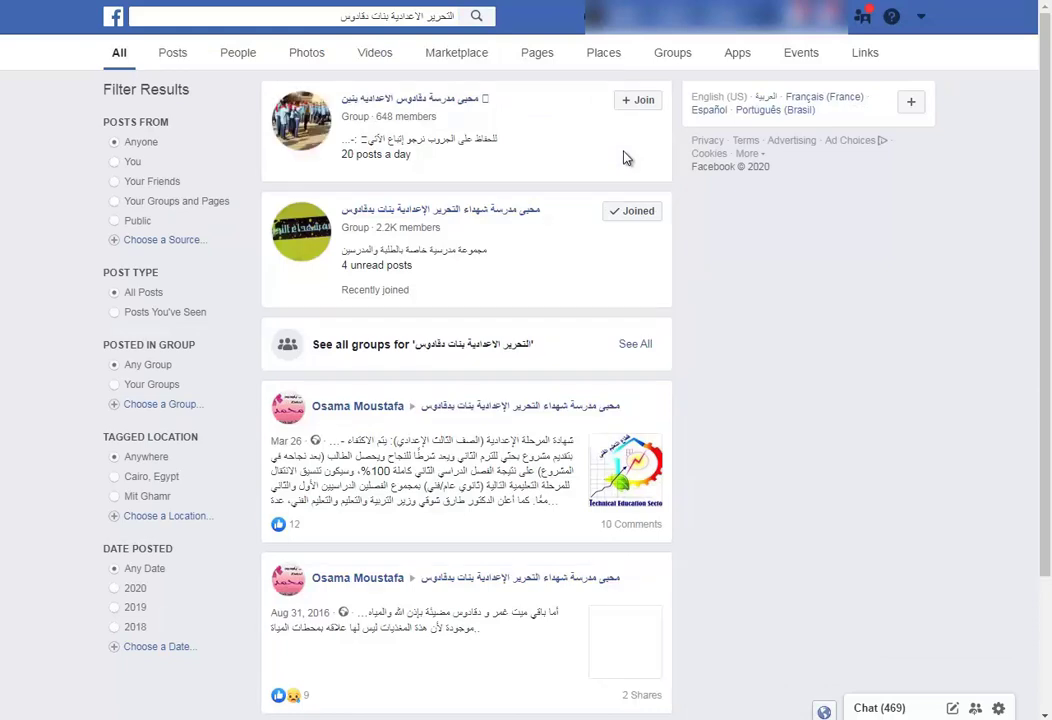
Open the group محبى مدرسة شهداء التحرير الإعدادية بنات بدقادوس and enlarge the posted table of teacher names and class codes.
left_click(479, 221)
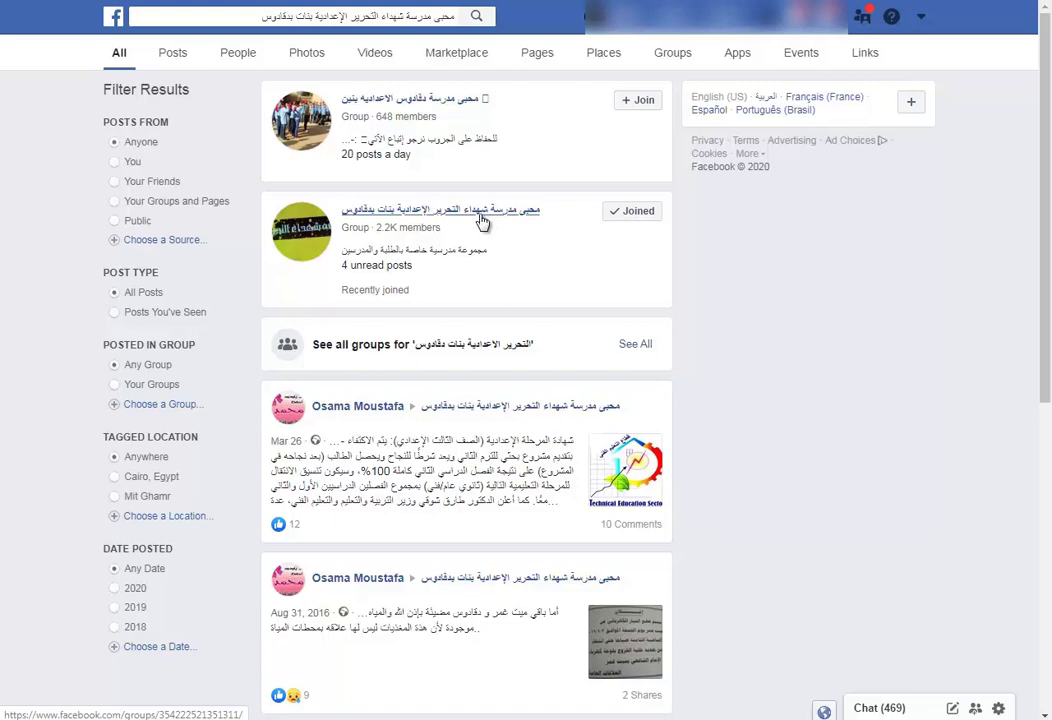
left_click(481, 220)
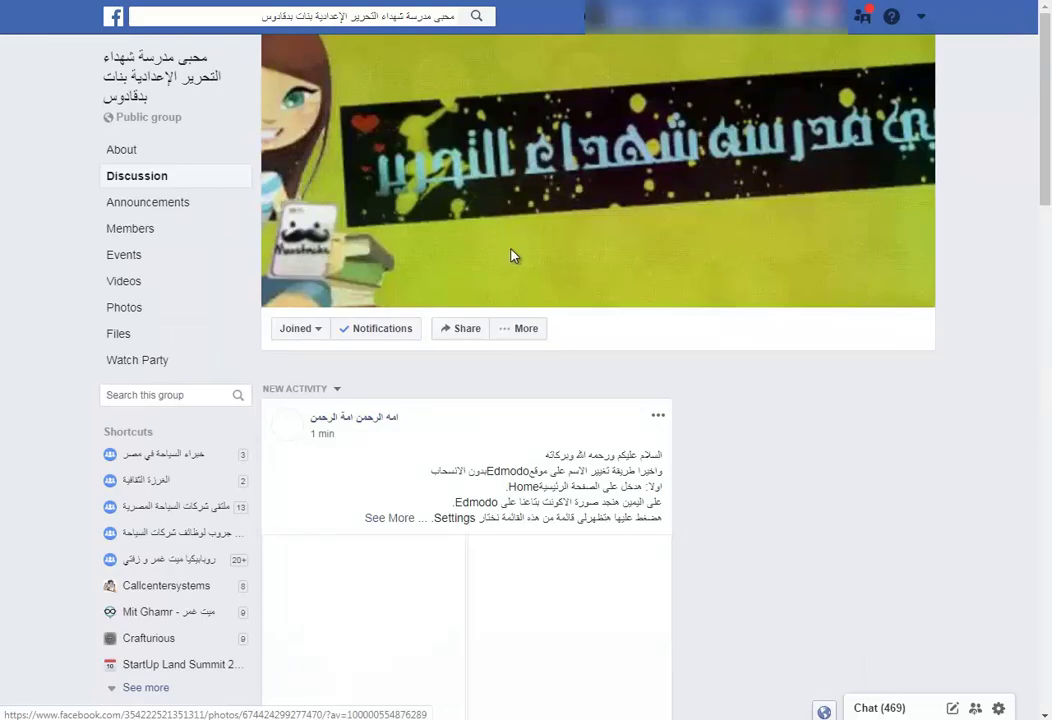
scroll(687, 461, "down", 15)
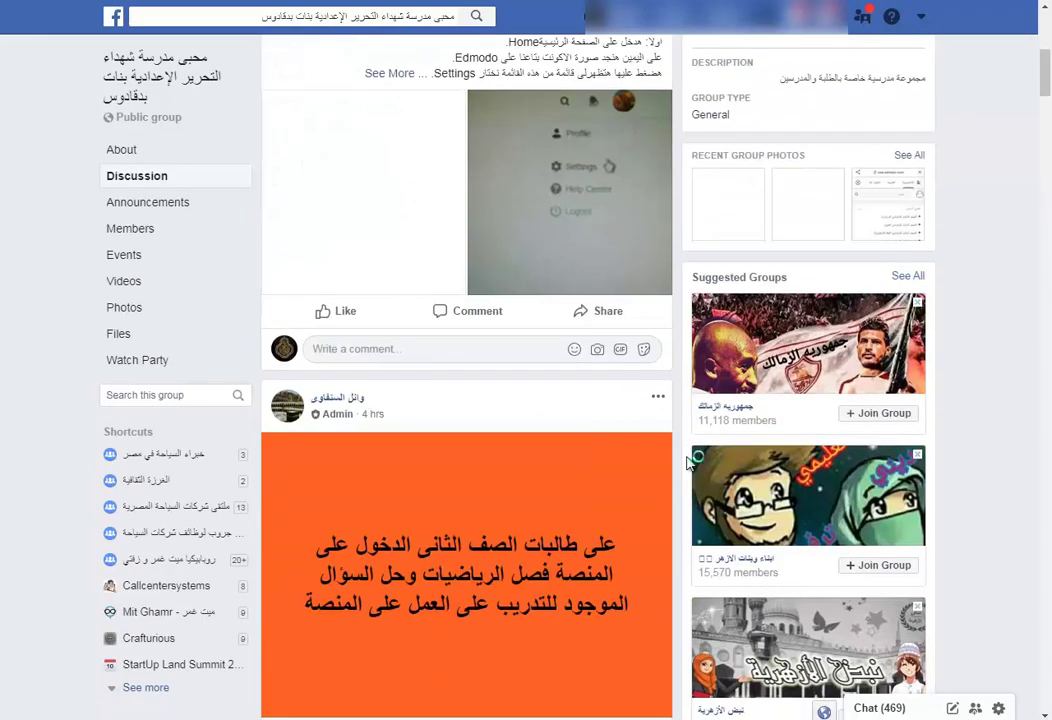
scroll(687, 461, "up", 4)
scroll(687, 461, "down", 9)
scroll(687, 461, "down", 15)
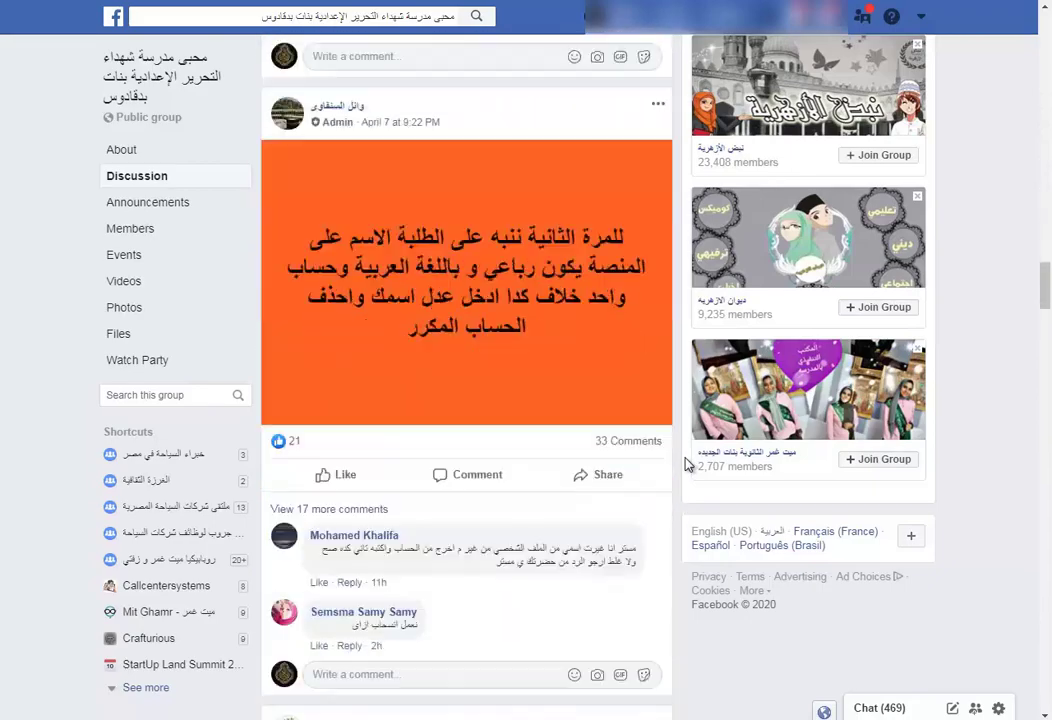
scroll(687, 463, "down", 15)
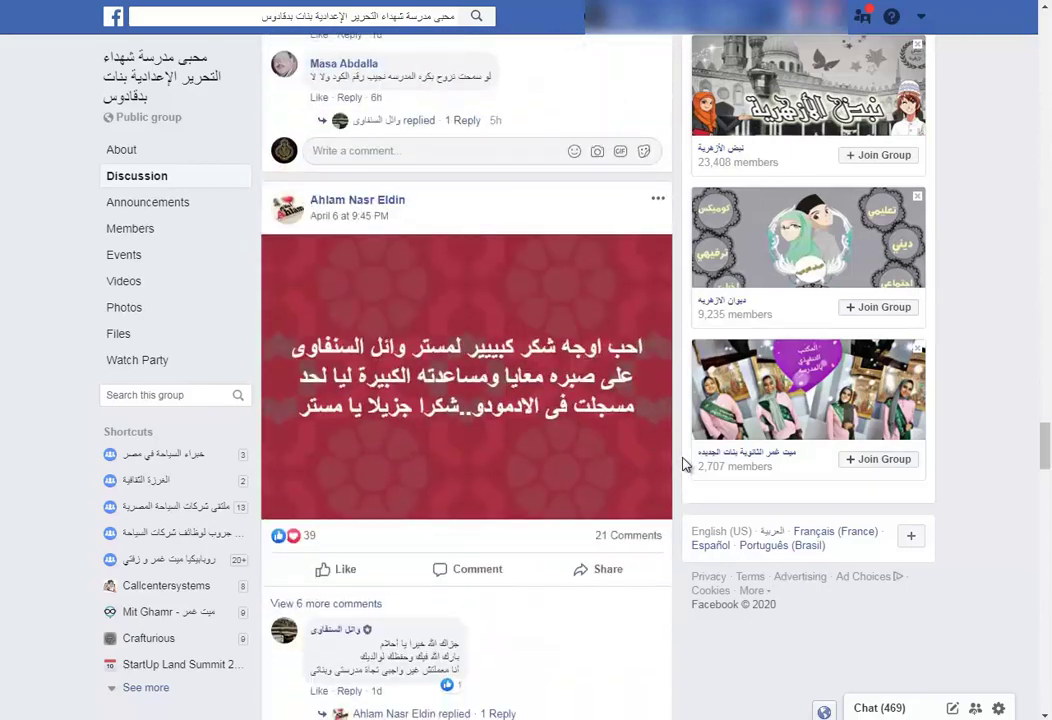
scroll(683, 463, "down", 12)
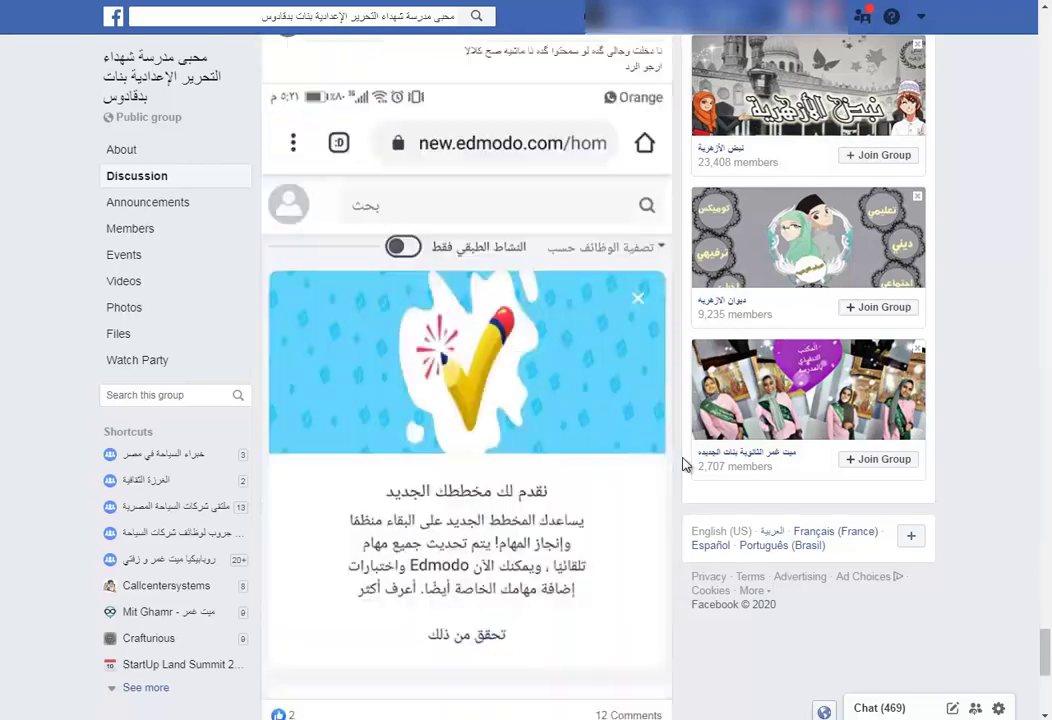
scroll(683, 463, "down", 15)
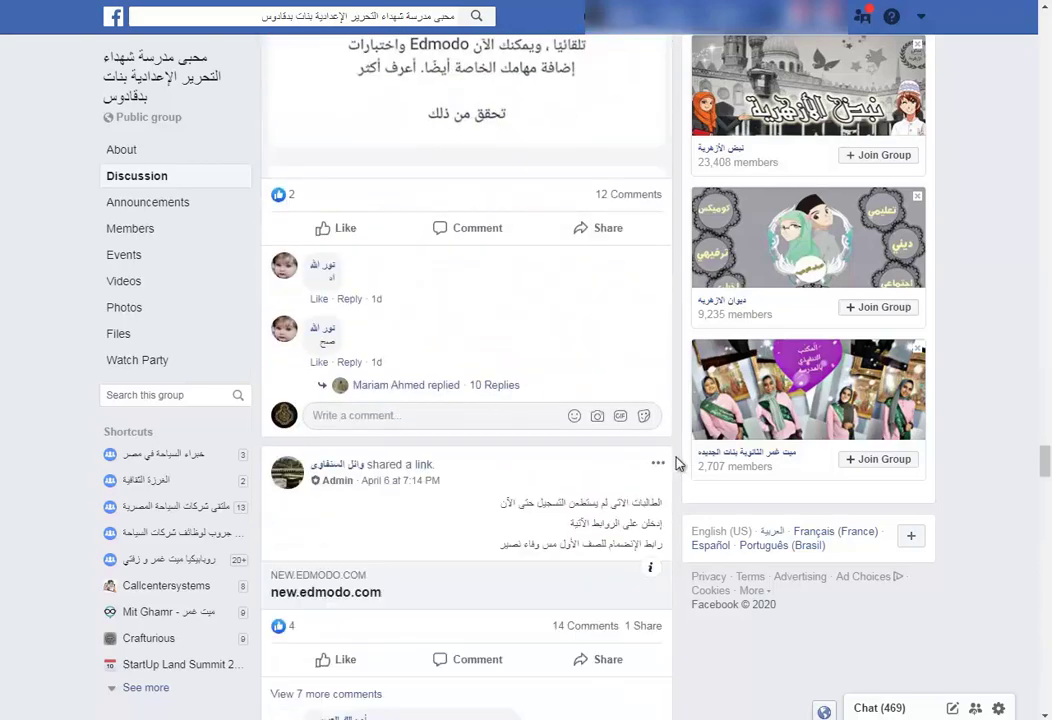
scroll(676, 463, "down", 15)
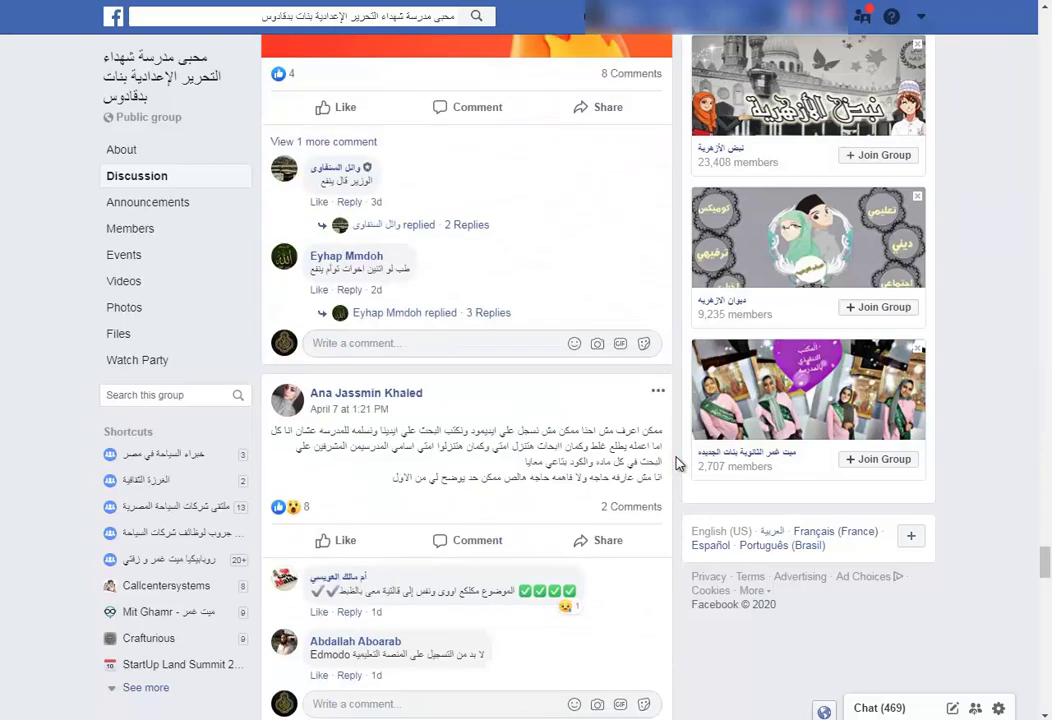
scroll(678, 463, "down", 10)
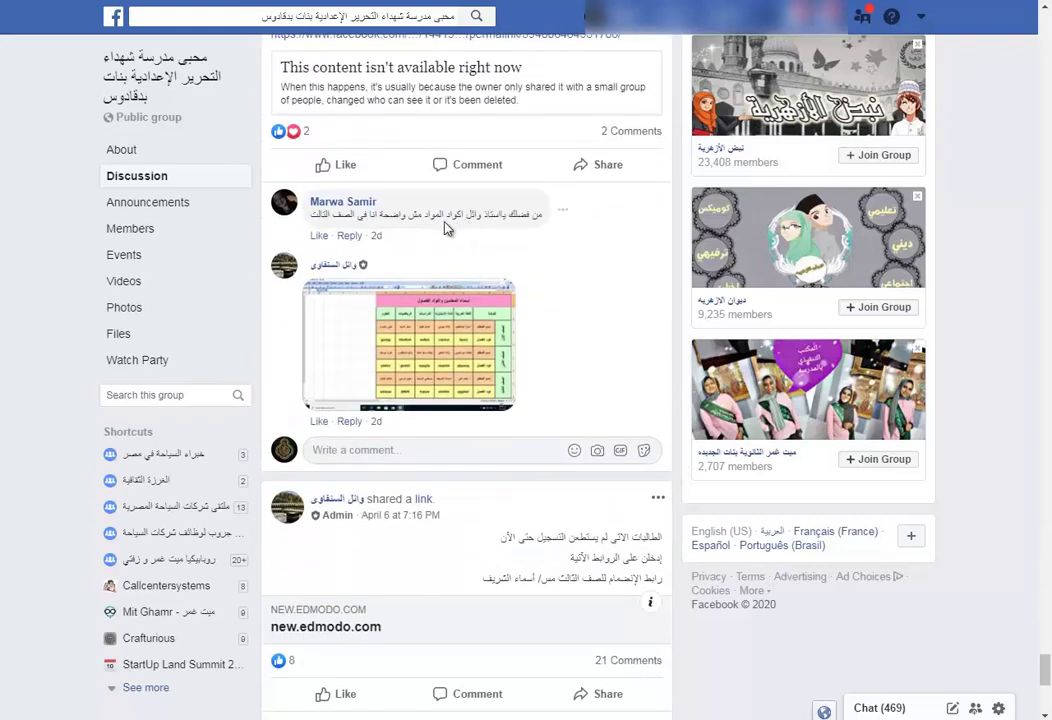
left_click_drag(453, 226, 354, 214)
left_click(437, 350)
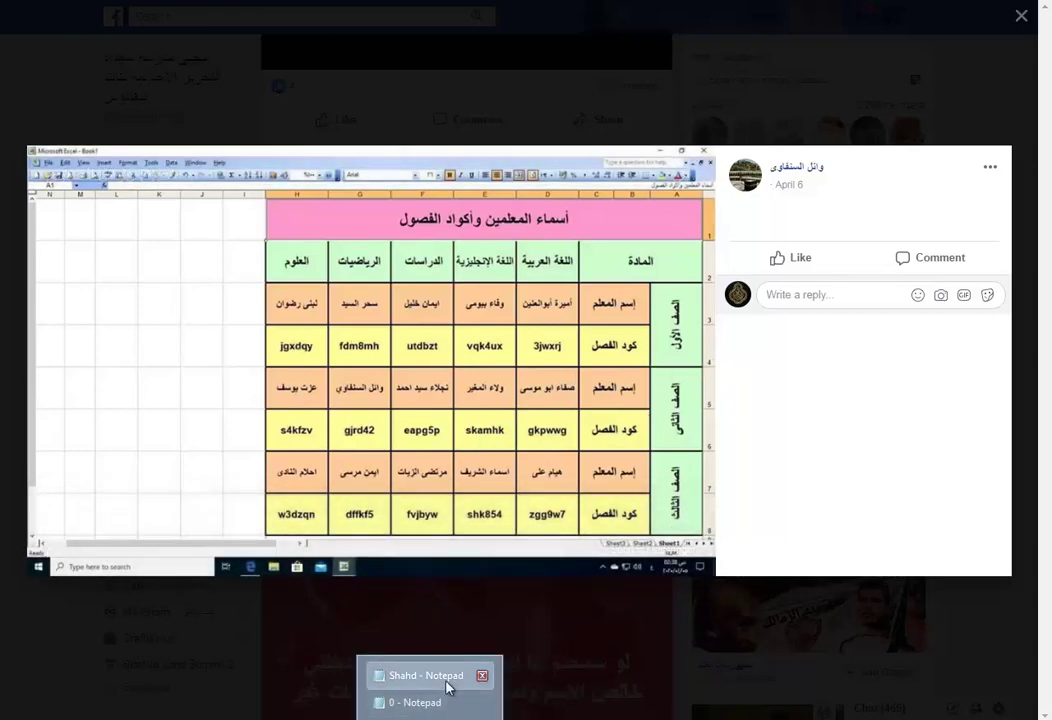
Switch to the student's Notepad file, review the class codes per subject and the account details, and close the enlarged table photo.
left_click(430, 676)
left_click(277, 409)
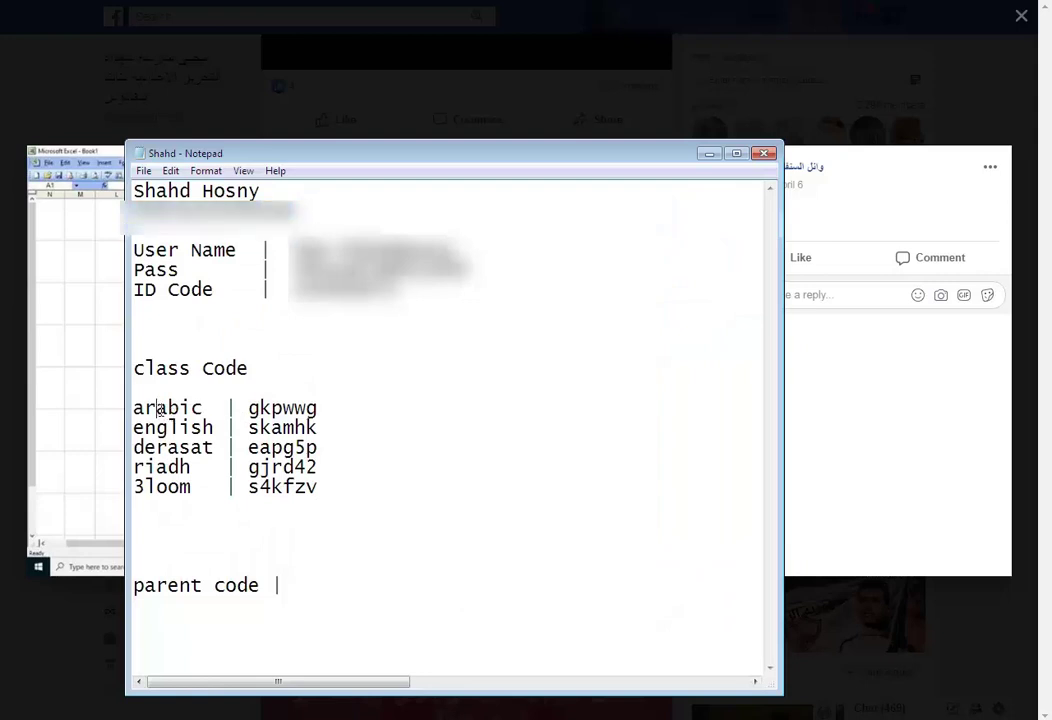
left_click_drag(156, 427, 300, 448)
left_click_drag(167, 467, 320, 487)
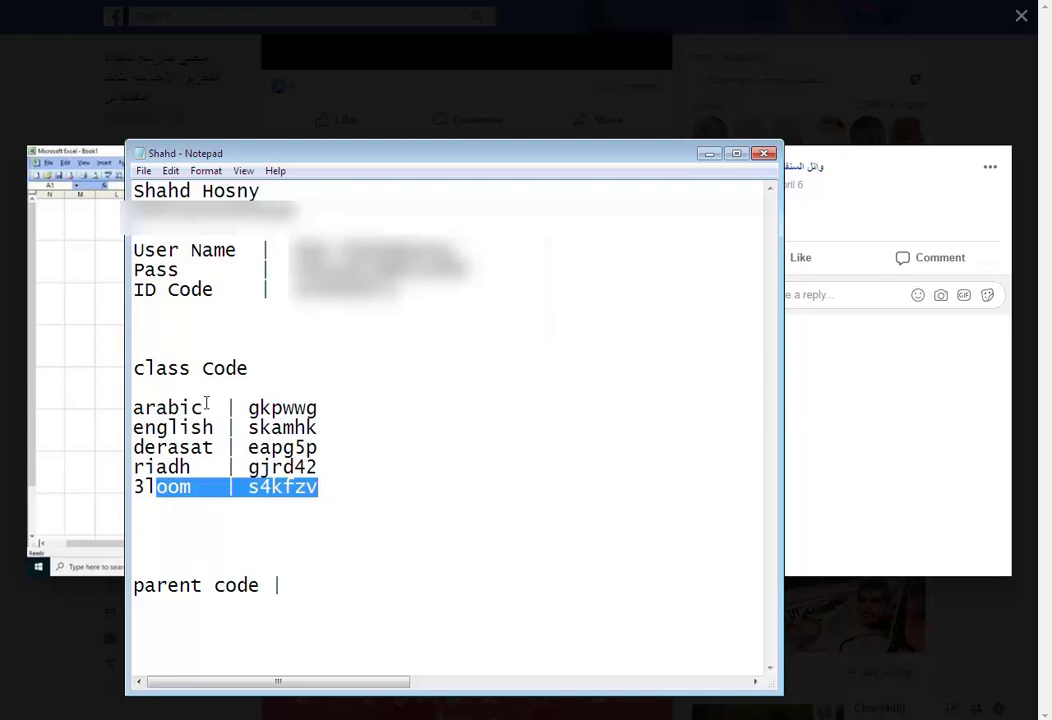
left_click_drag(142, 372, 272, 372)
left_click(230, 322)
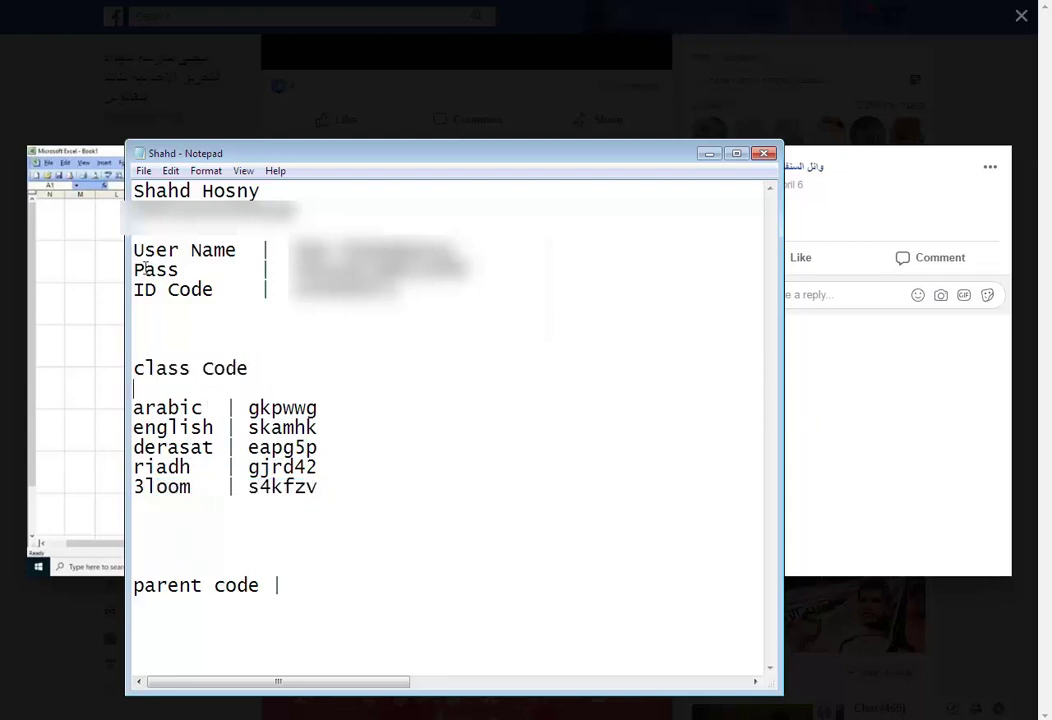
left_click_drag(145, 289, 390, 290)
left_click(134, 310)
left_click_drag(153, 190, 293, 188)
left_click(297, 196)
left_click(868, 428)
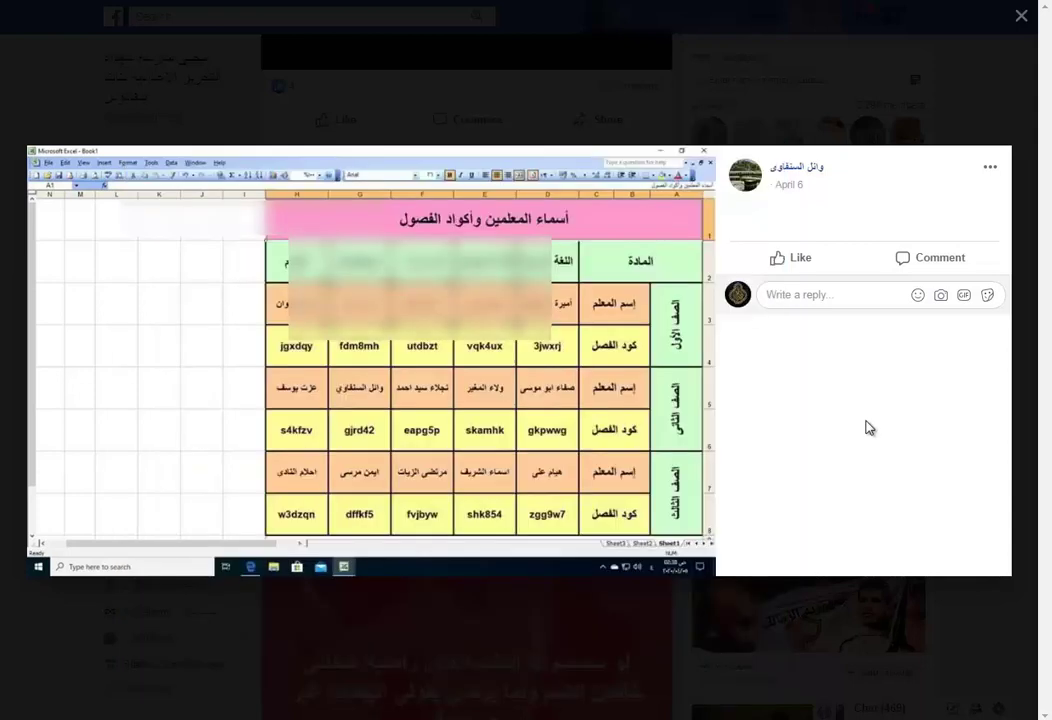
left_click(700, 629)
Copy the school name مدرسة جيهان السادات from the Notepad file named 0 and search Facebook for it.
left_click(440, 700)
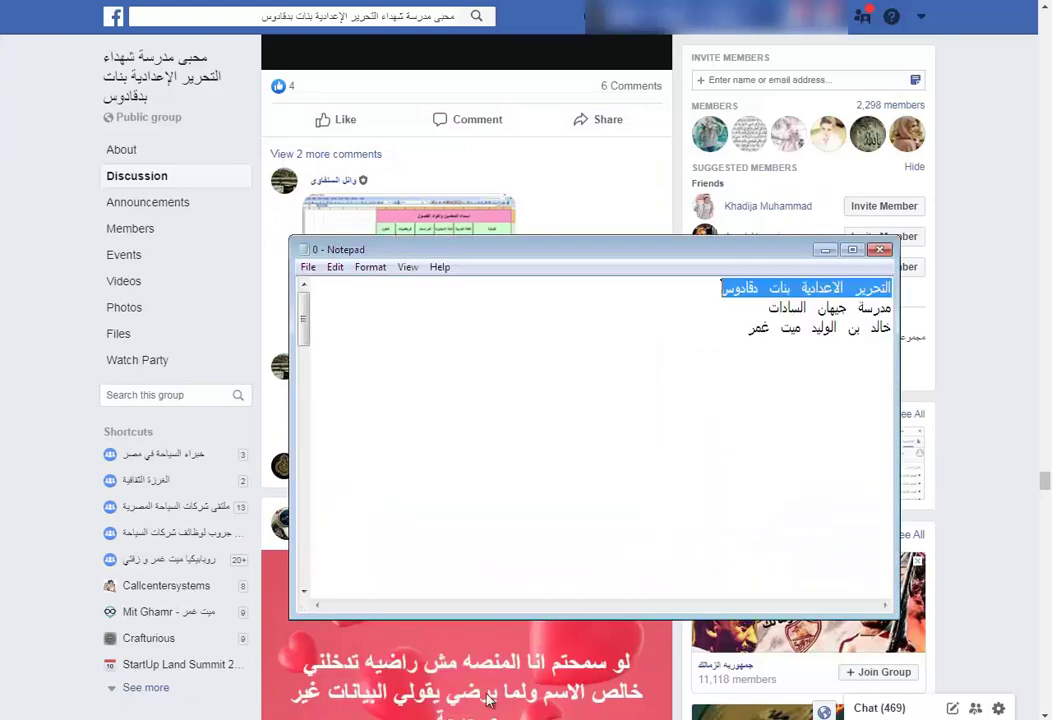
left_click_drag(852, 312, 920, 323)
key("ctrl+c")
left_click(557, 139)
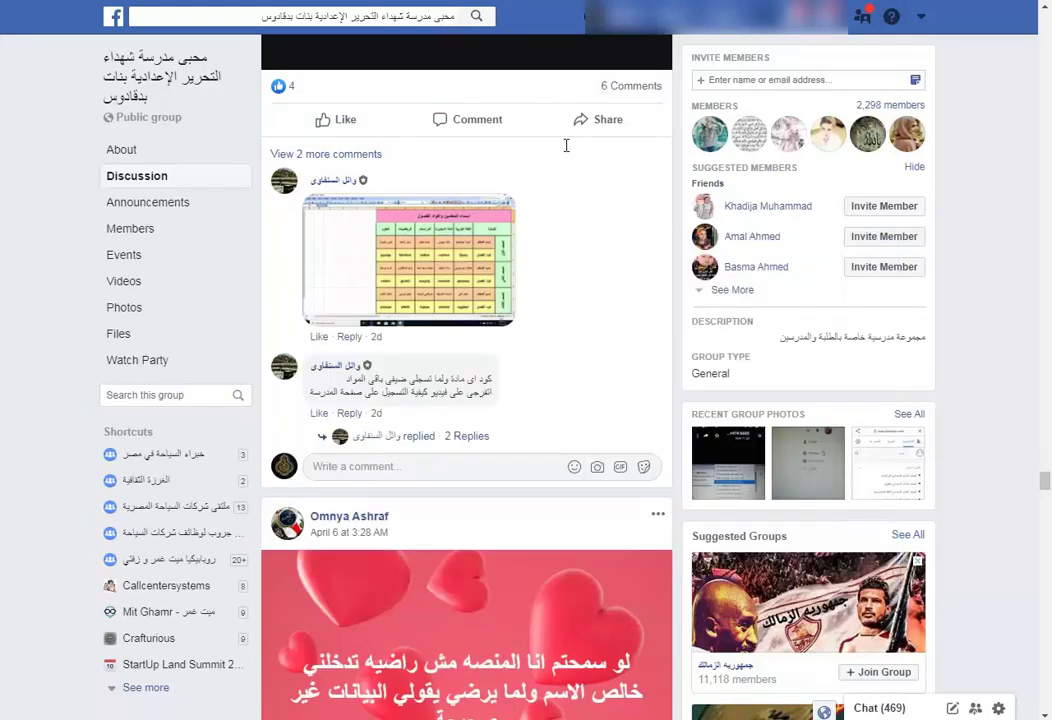
left_click(352, 18)
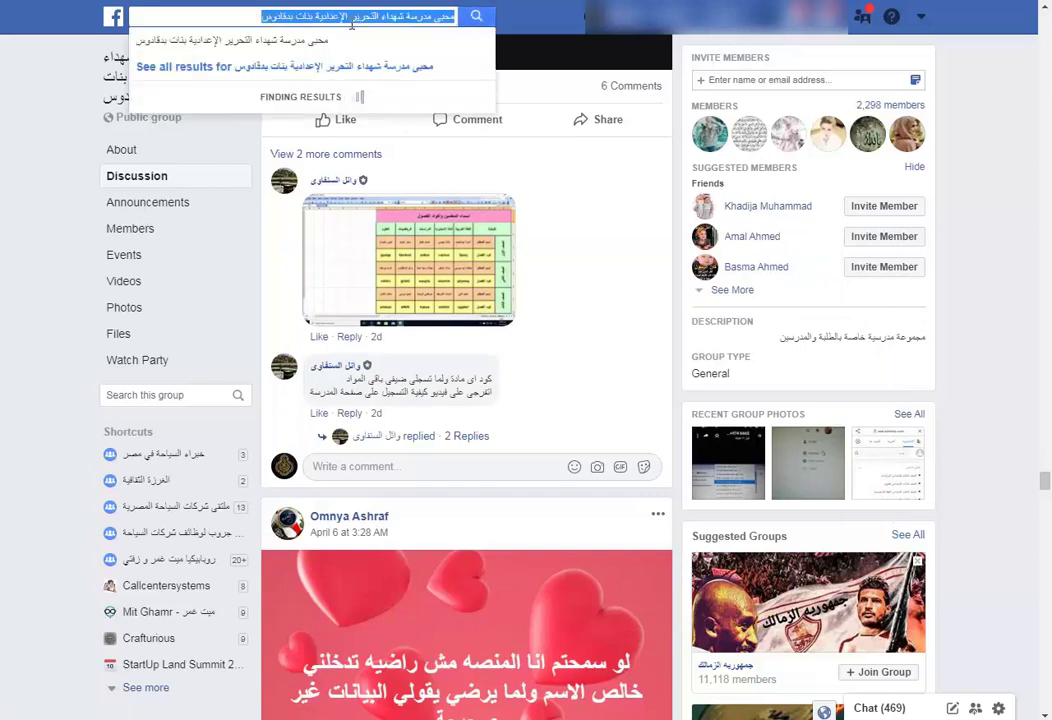
key("ctrl+v")
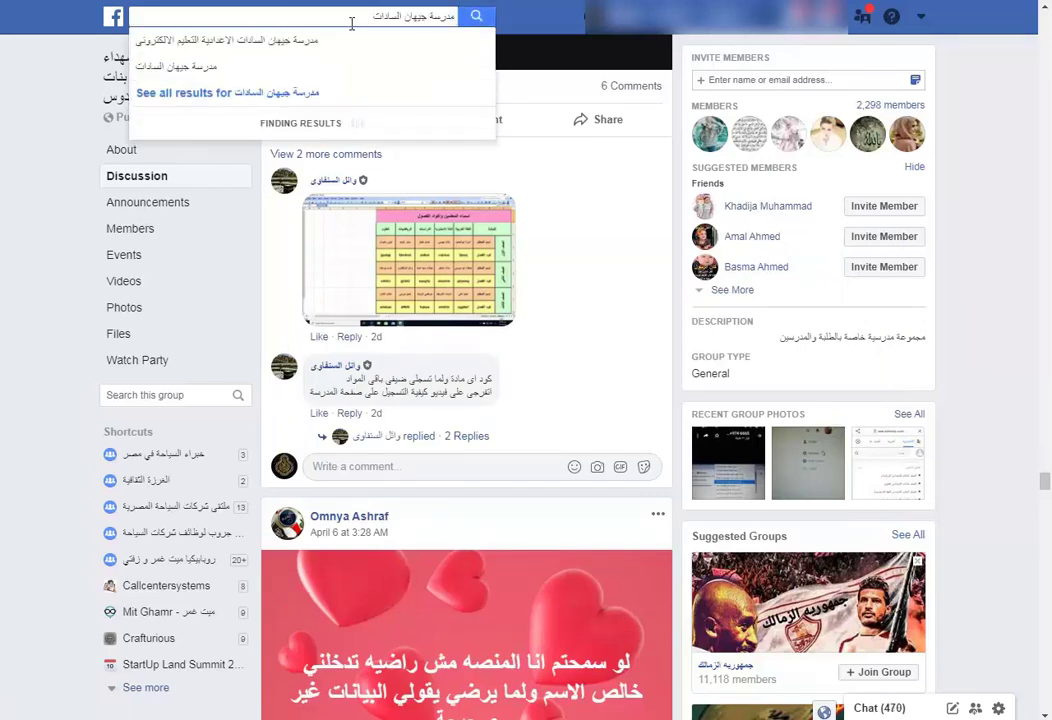
key("Return")
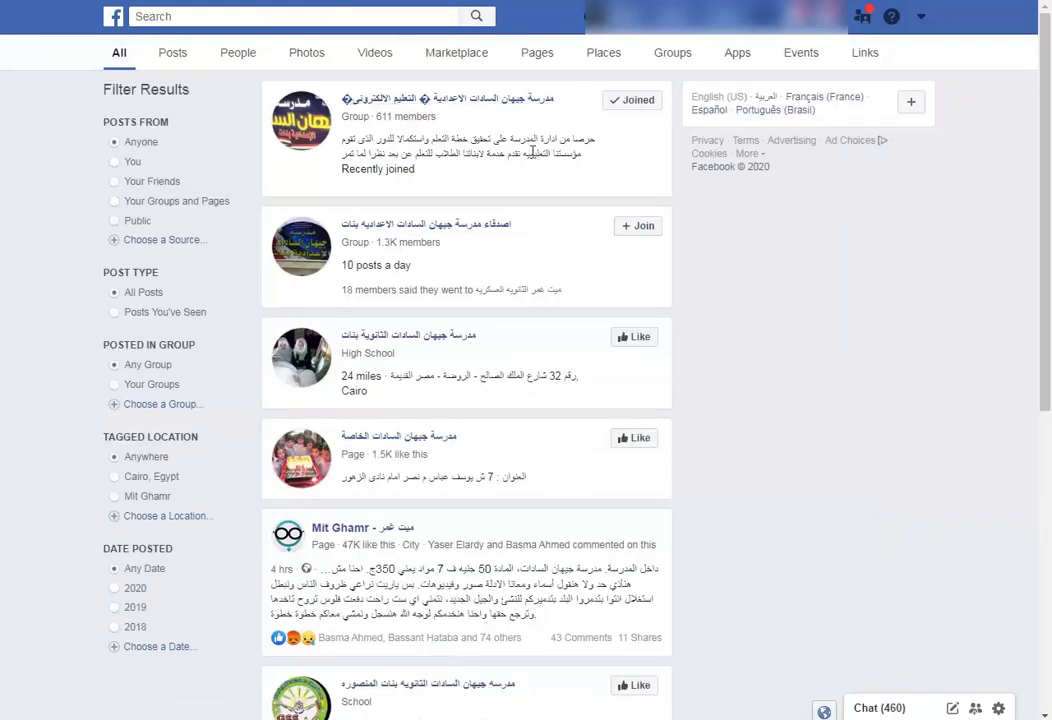
Open the joined group مدرسة جيهان السادات الاعدادية التعليم الالكترونى and enlarge the class codes table photo posted there.
left_click(533, 152)
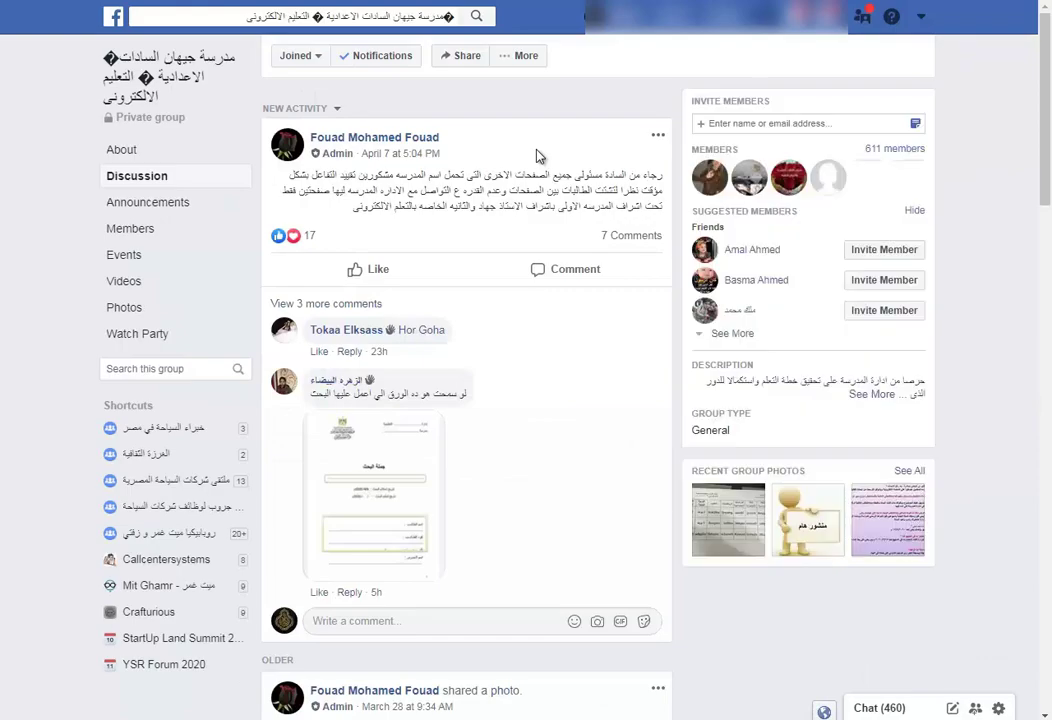
left_click_drag(620, 190, 622, 226)
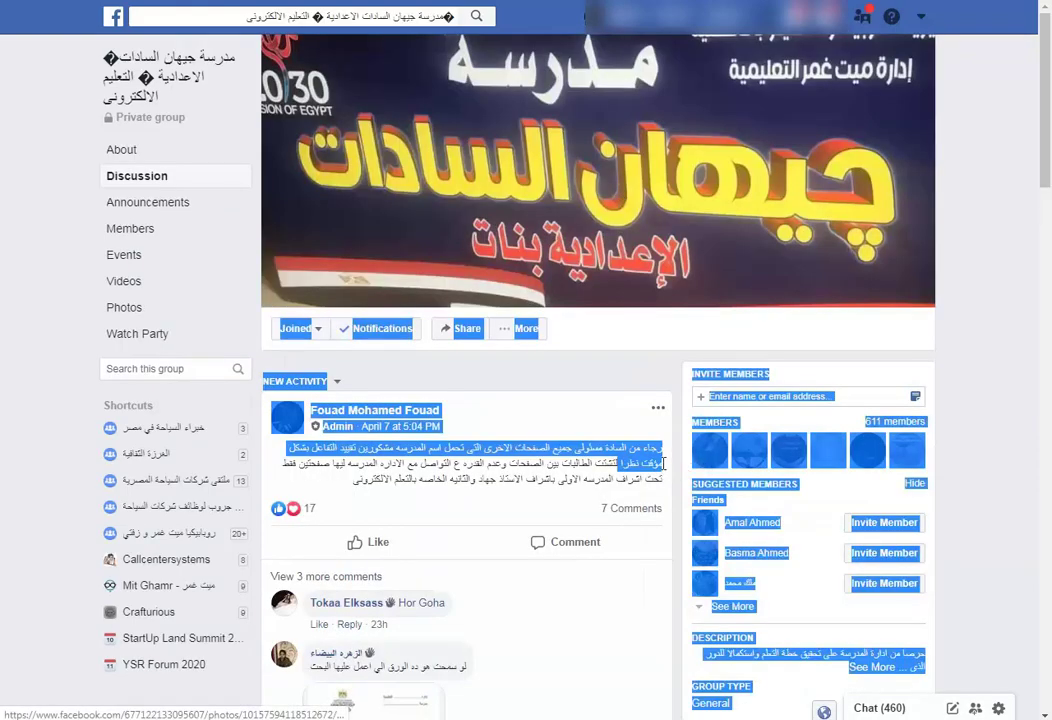
left_click(662, 470)
scroll(662, 471, "down", 10)
scroll(666, 471, "down", 15)
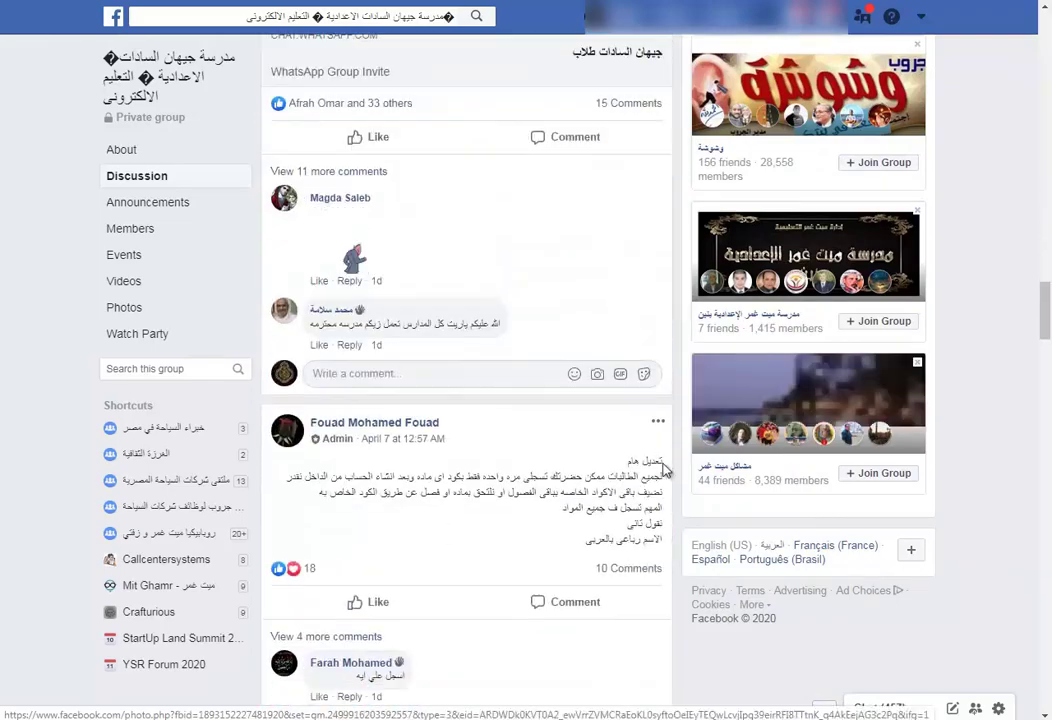
scroll(662, 470, "down", 10)
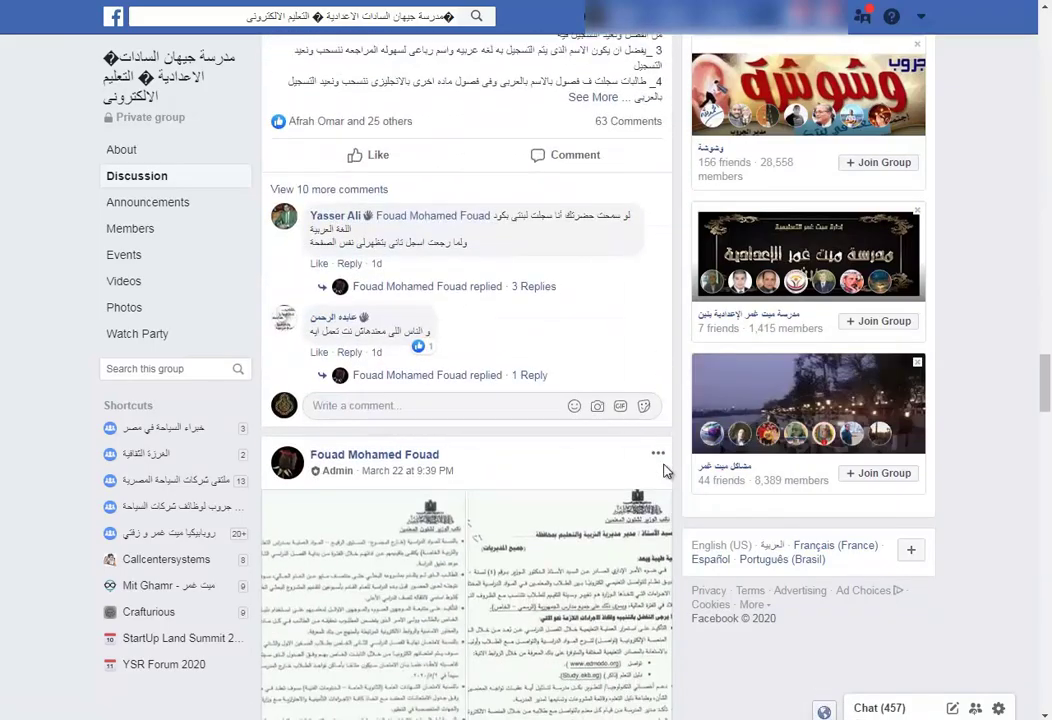
scroll(662, 470, "down", 15)
scroll(665, 470, "down", 15)
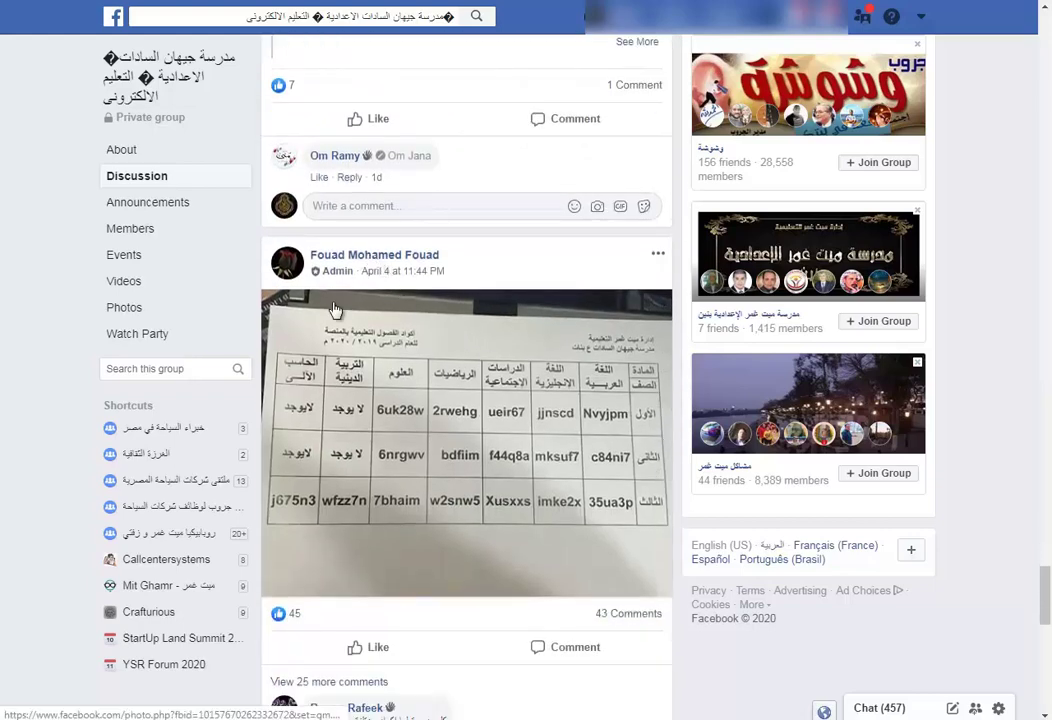
left_click(591, 389)
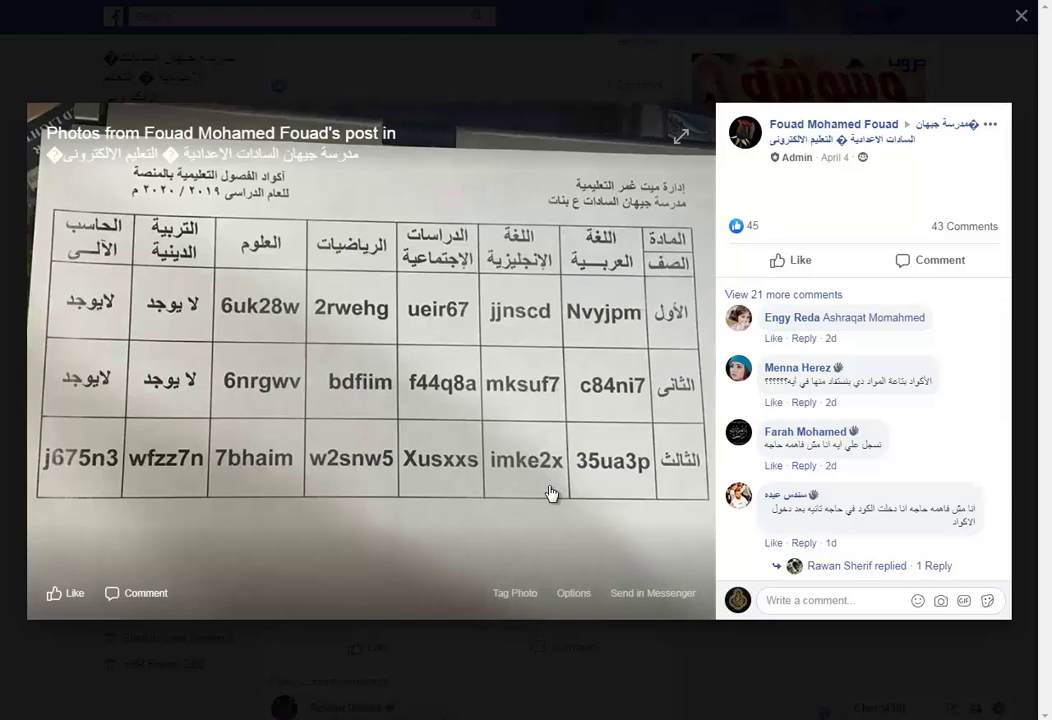
Save the class codes photo as a JPEG named s in the اكواد الطلاب folder on drive J.
right_click(553, 496)
left_click(583, 519)
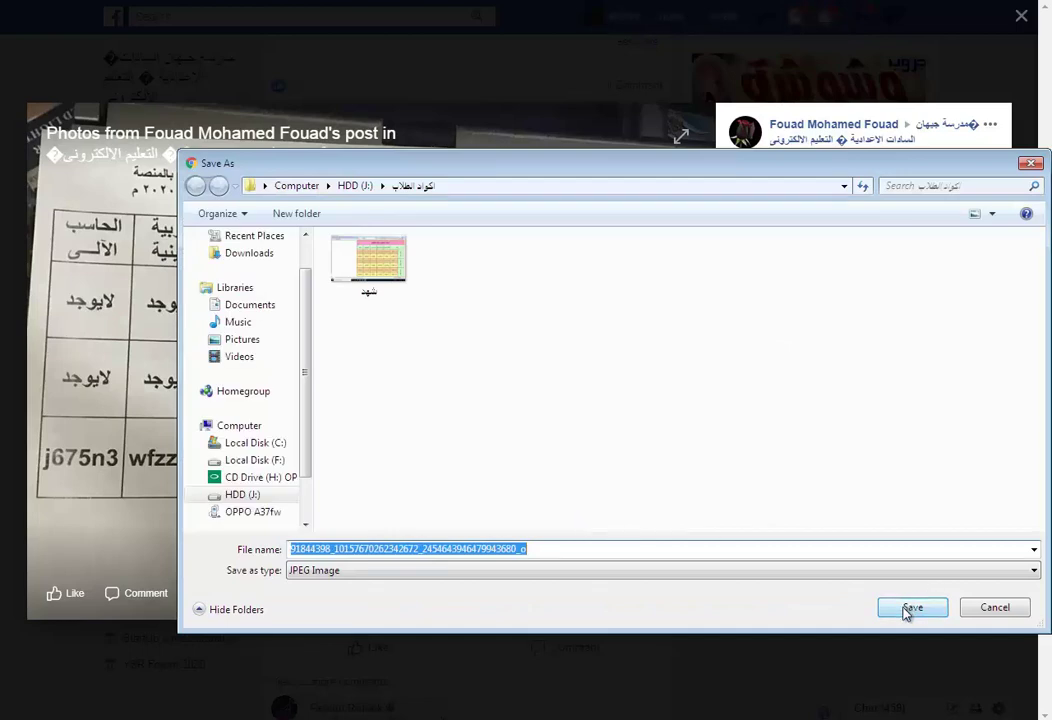
key("BackSpace")
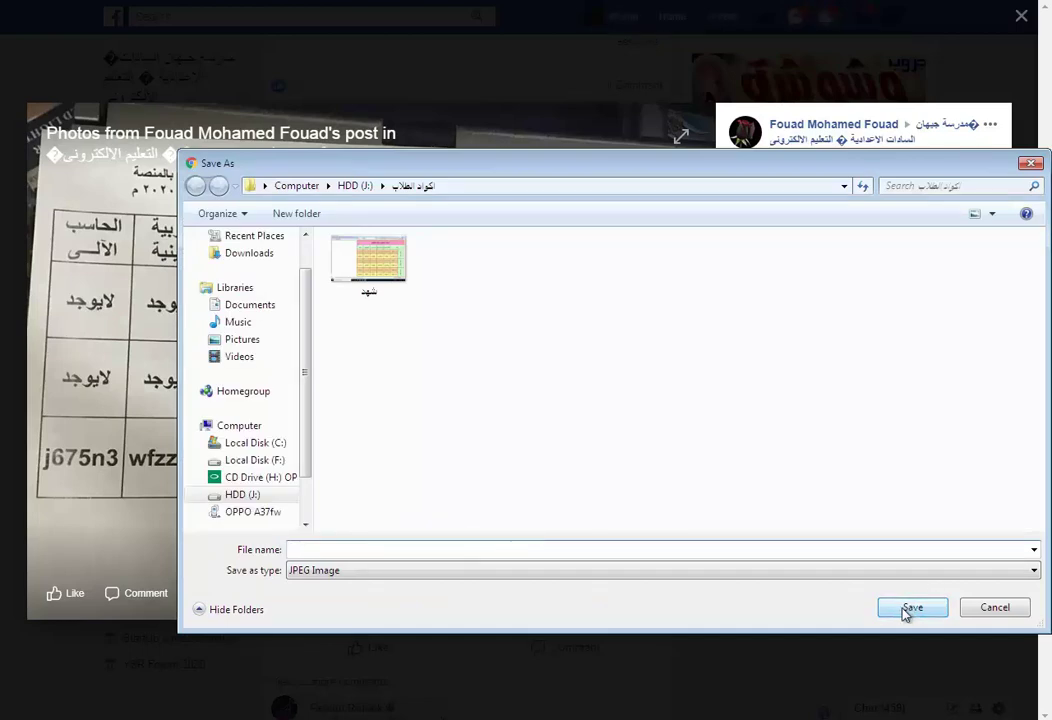
type("s")
left_click(897, 617)
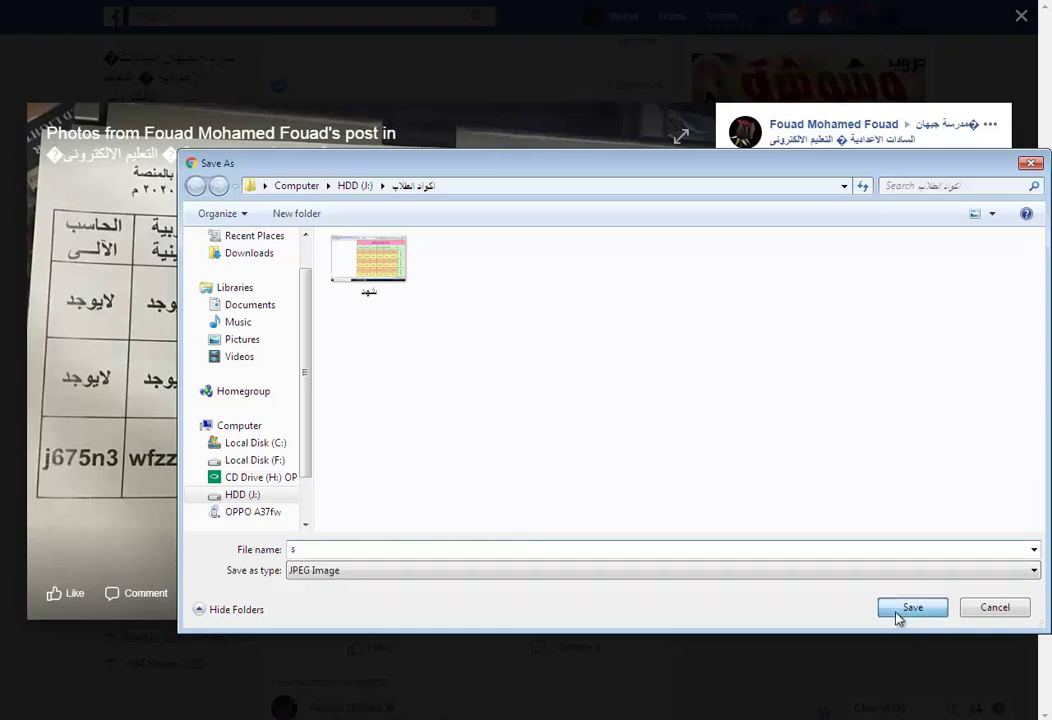
left_click(897, 617)
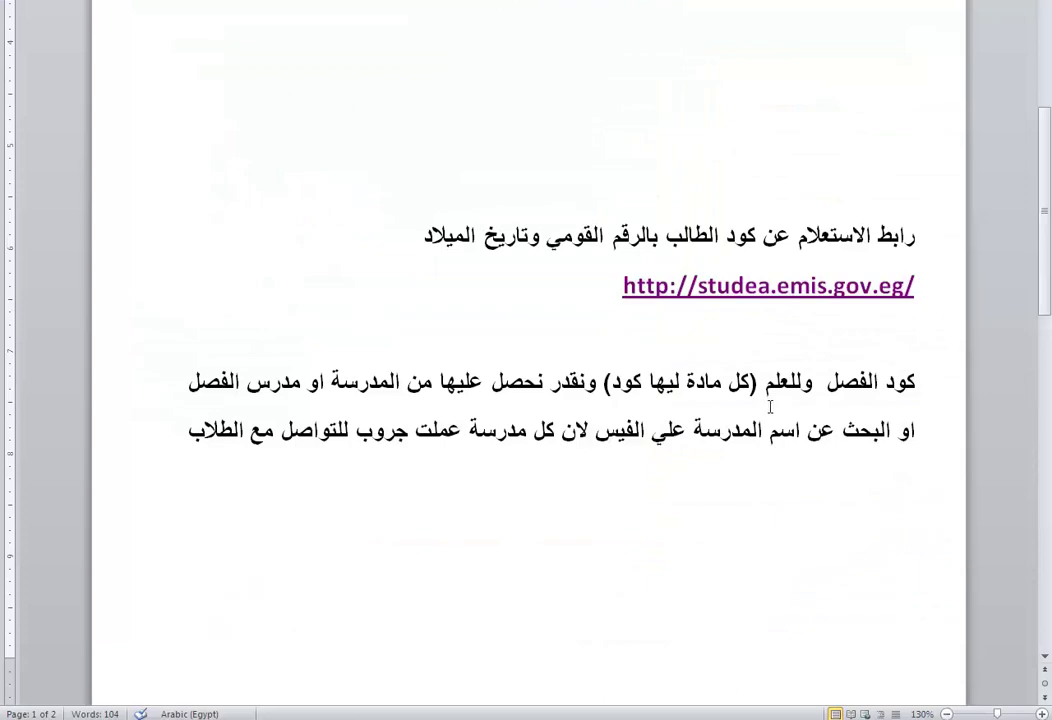
Switch to the Word document and read the instructions for getting class codes through school Facebook groups or the support e-mail.
left_click_drag(690, 437, 250, 436)
scroll(906, 430, "down", 5)
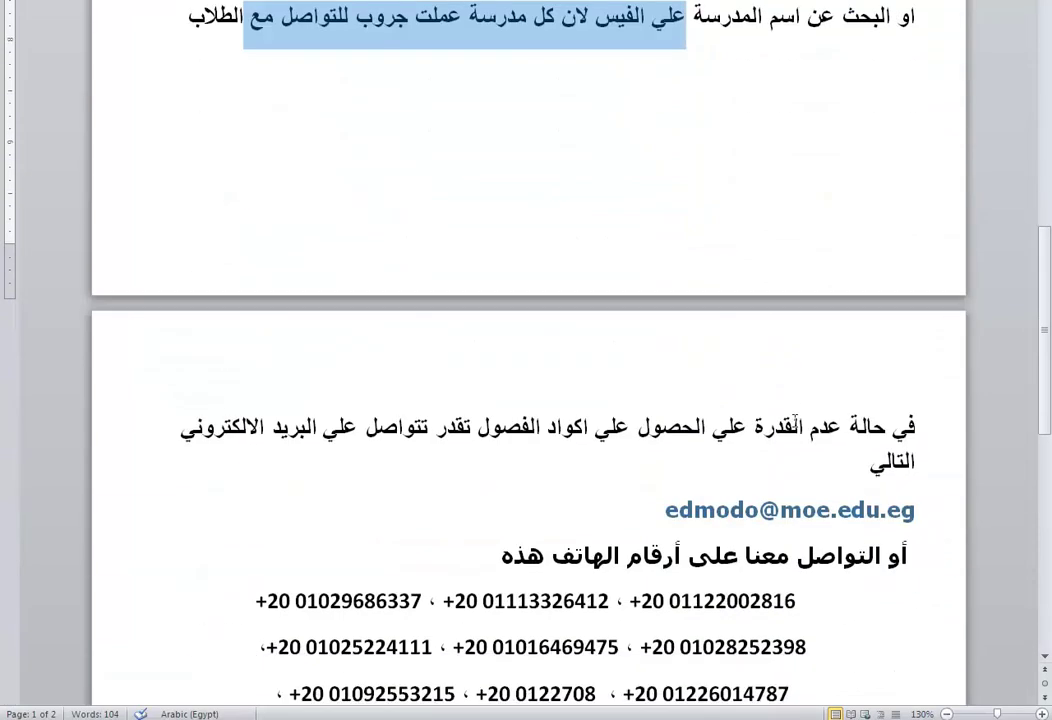
left_click_drag(906, 430, 164, 418)
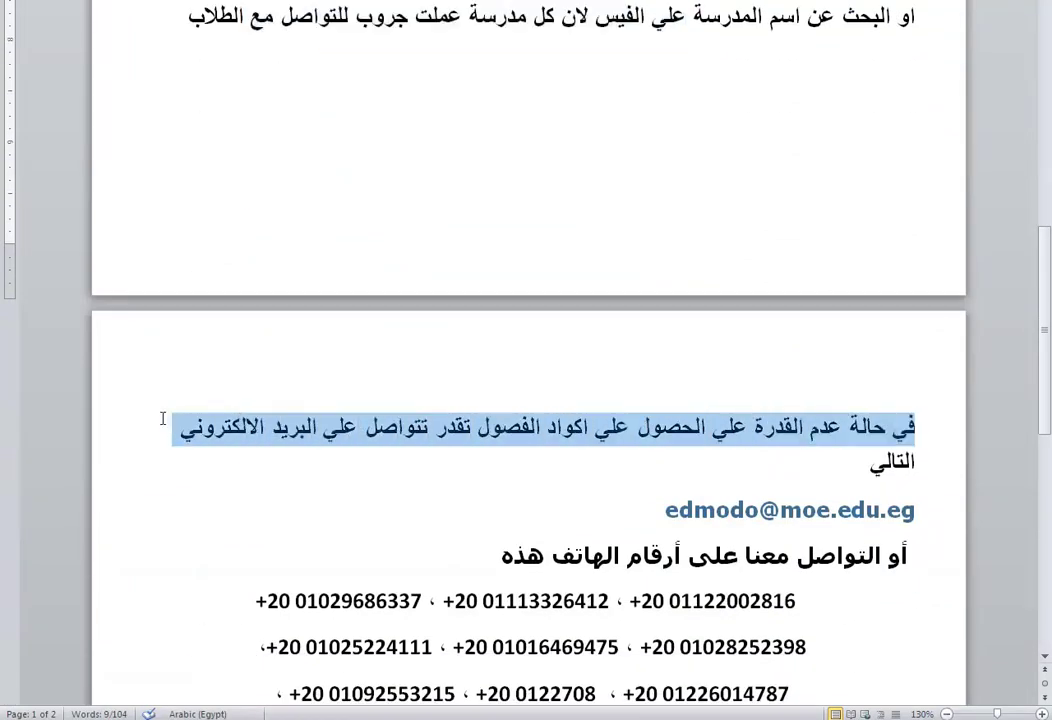
scroll(506, 479, "down", 2)
left_click(723, 347)
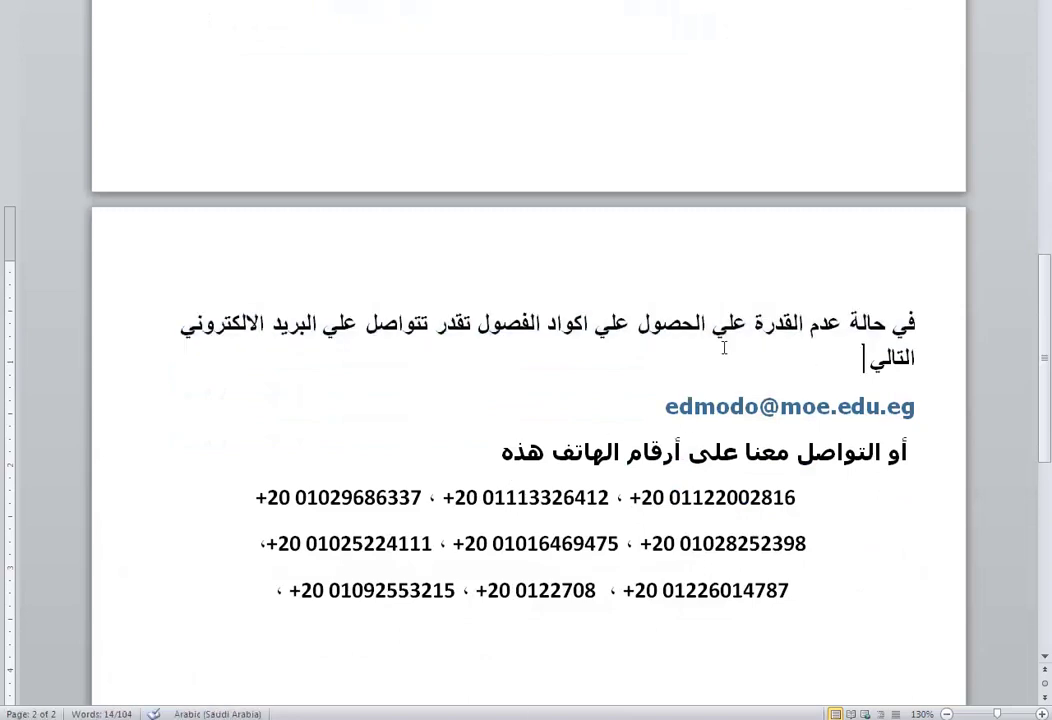
left_click_drag(832, 323, 741, 323)
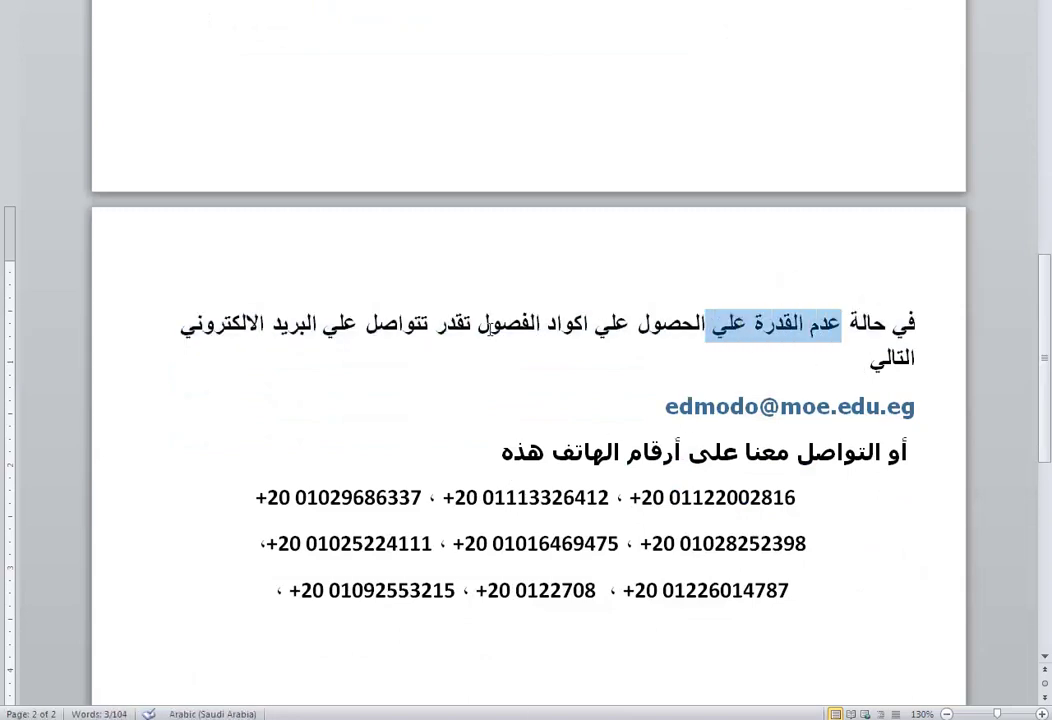
left_click_drag(216, 325, 316, 325)
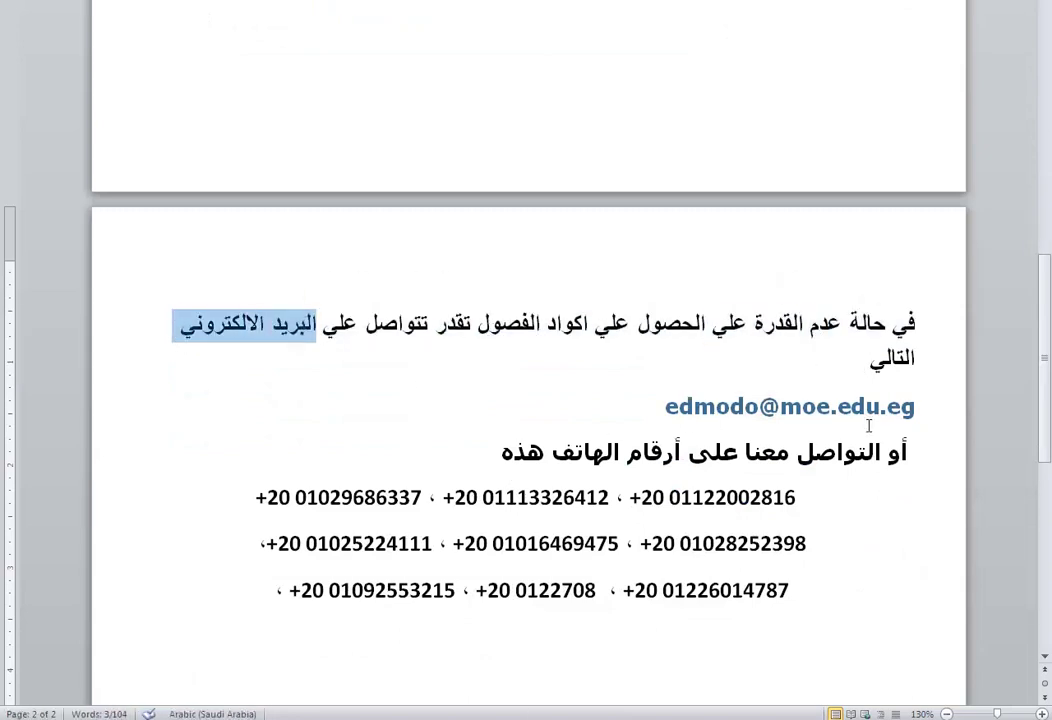
left_click_drag(920, 410, 666, 408)
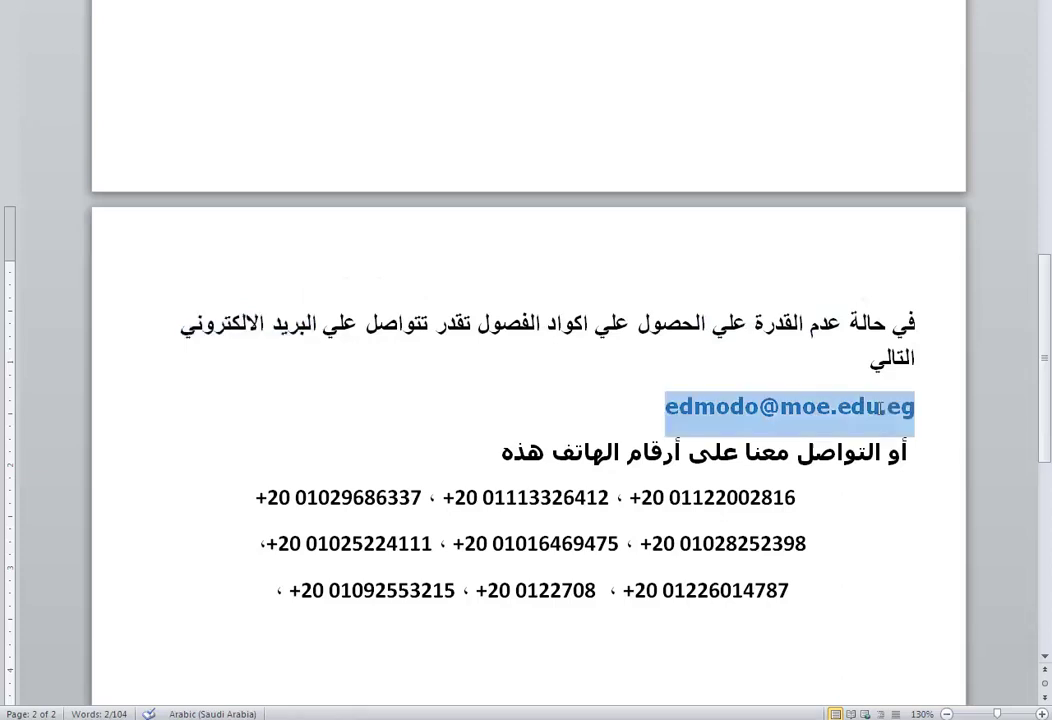
Read the support phone numbers listed under the e-mail address on page 2 of the Word document.
left_click(777, 452)
left_click_drag(910, 452, 500, 455)
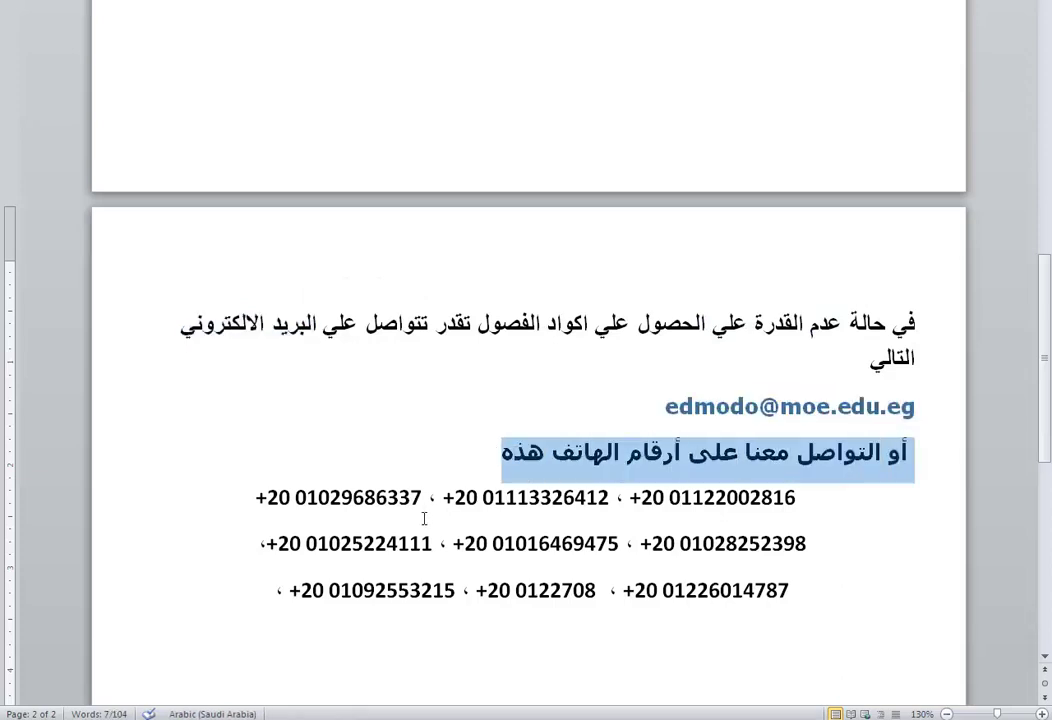
left_click_drag(354, 490, 810, 595)
left_click(805, 578)
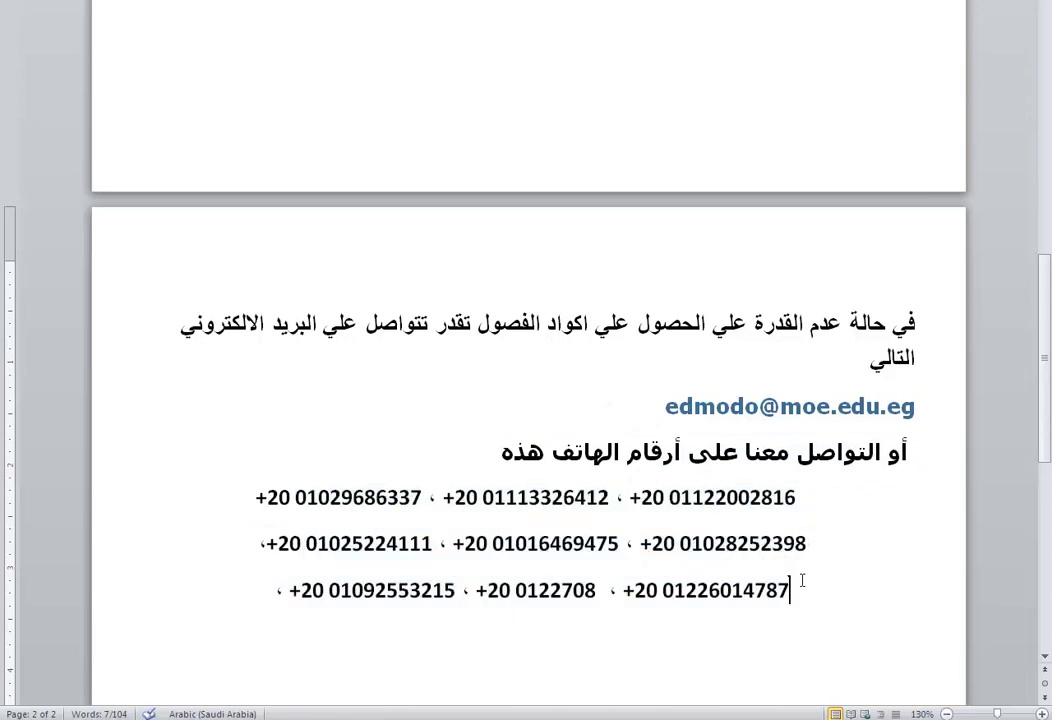
scroll(841, 593, "down", 1)
scroll(841, 593, "down", 2)
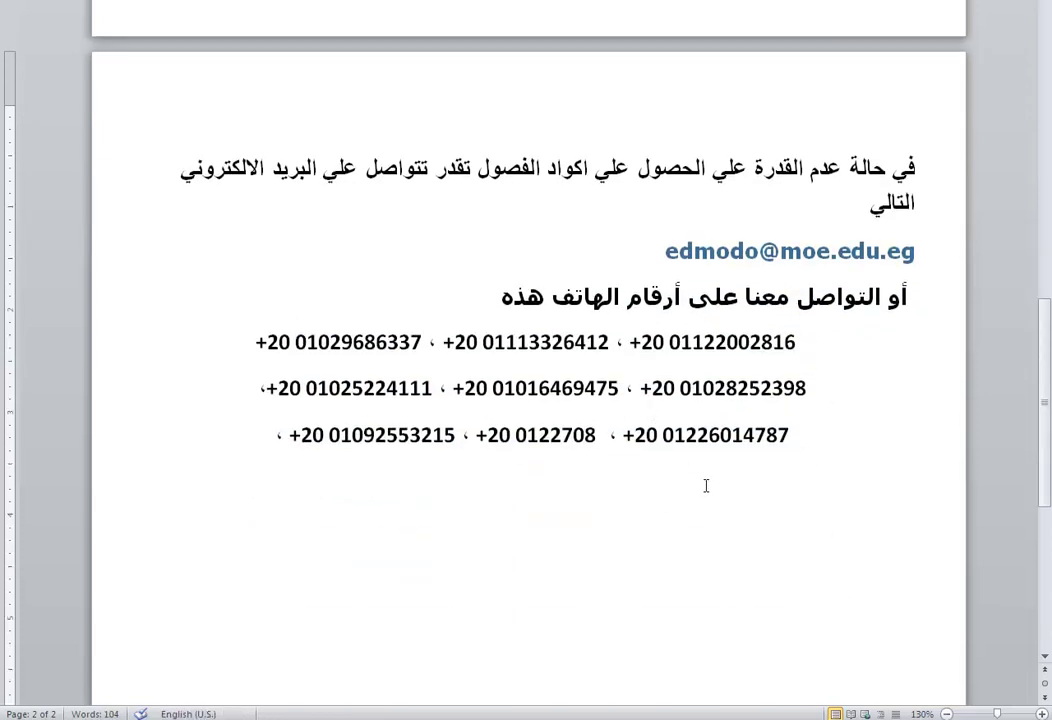
scroll(705, 486, "up", 2)
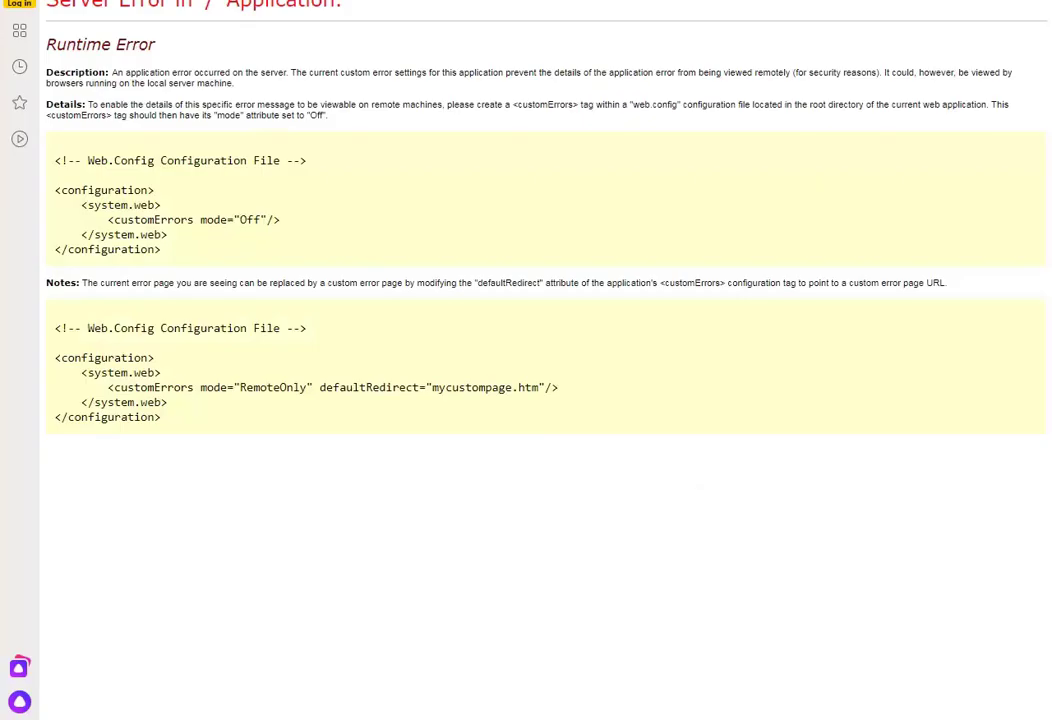
key("ctrl+l")
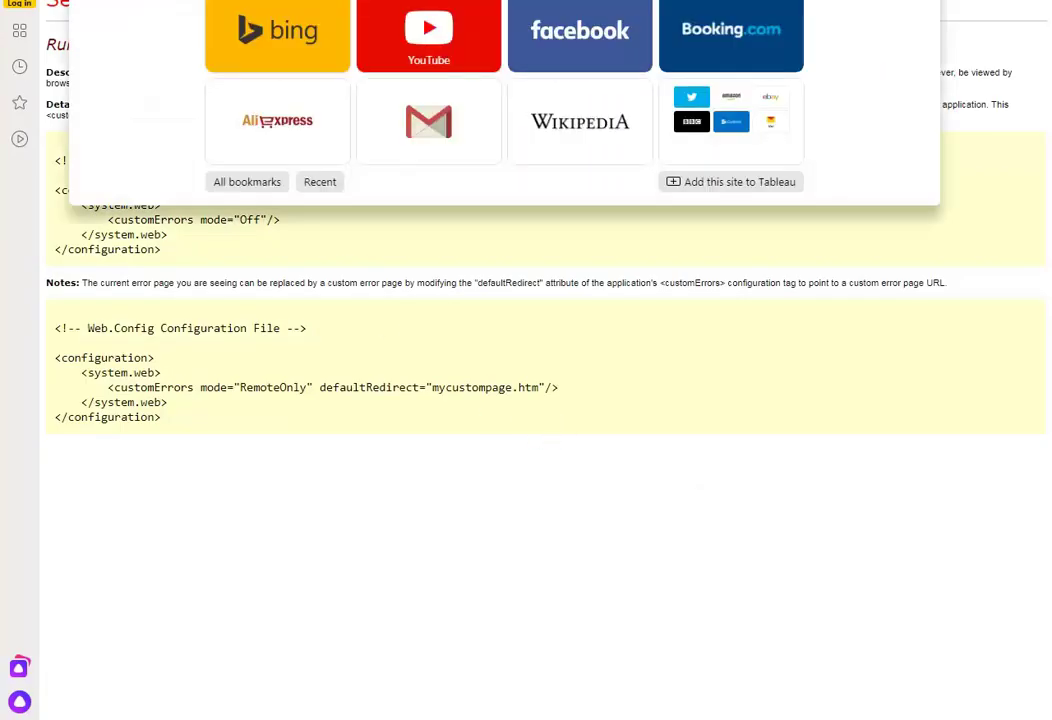
type("ed")
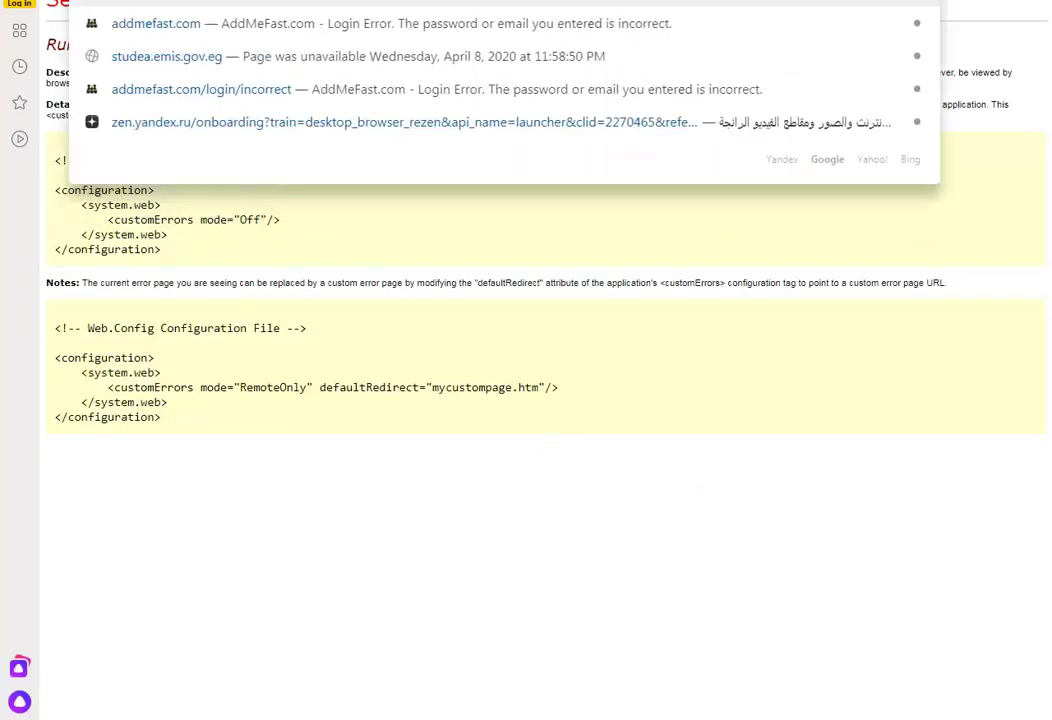
type("modo")
key("Return")
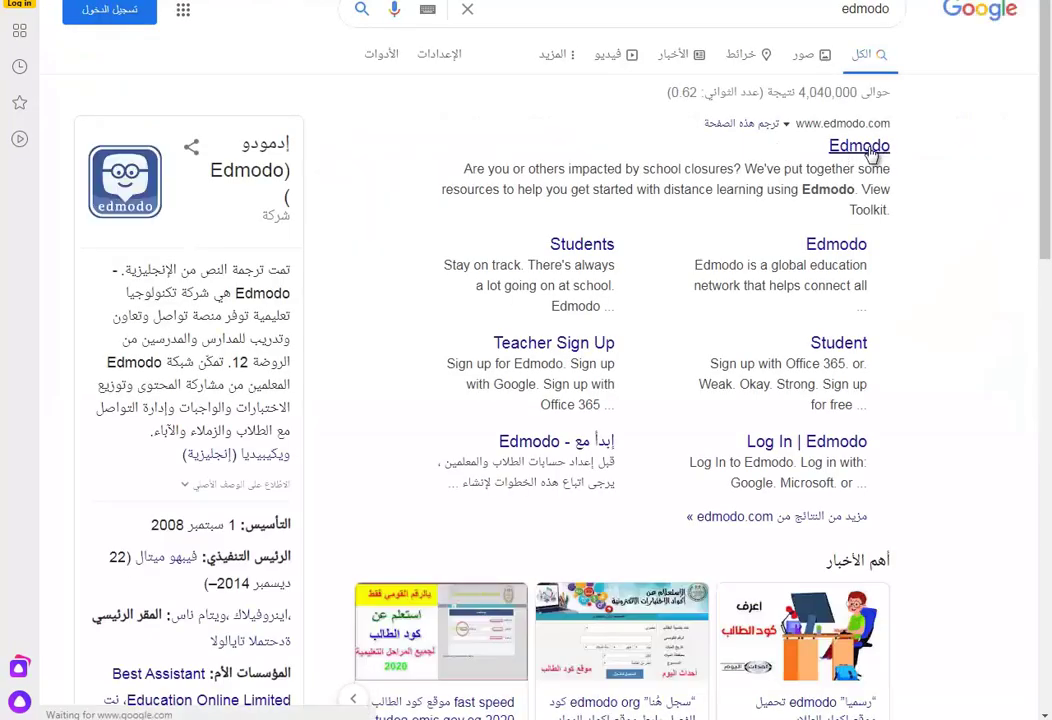
left_click(871, 150)
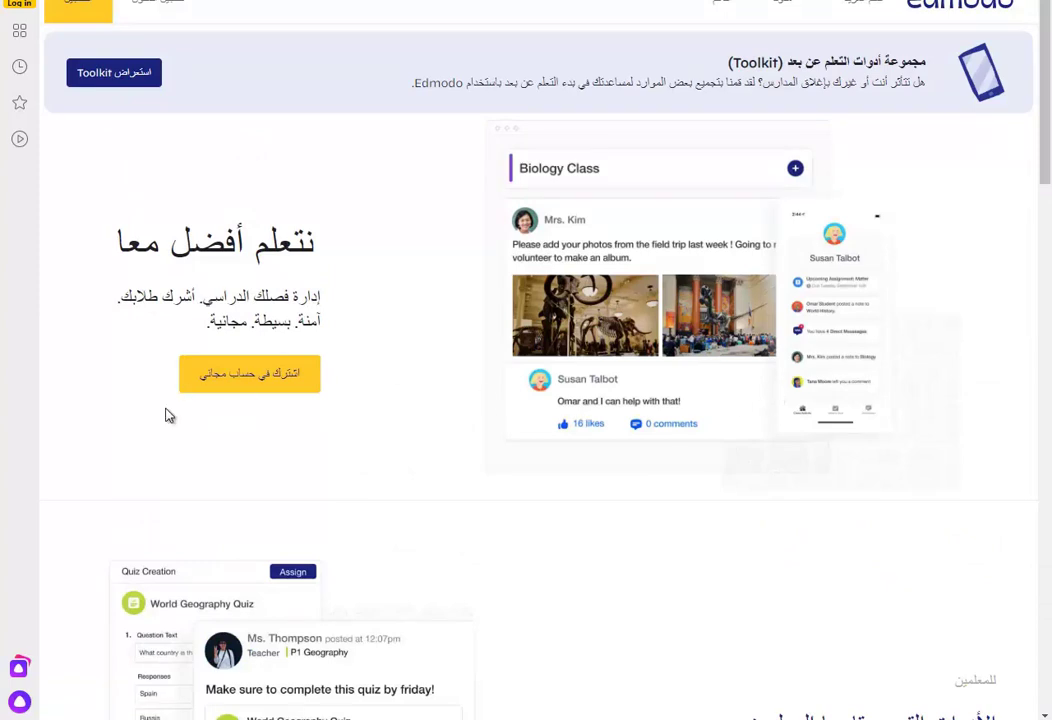
Examine the Edmodo home page from the introduction to the footer, including the available site languages, and return to its beginning.
left_click_drag(236, 296, 136, 296)
left_click(233, 320)
scroll(400, 342, "down", 5)
scroll(400, 342, "down", 5)
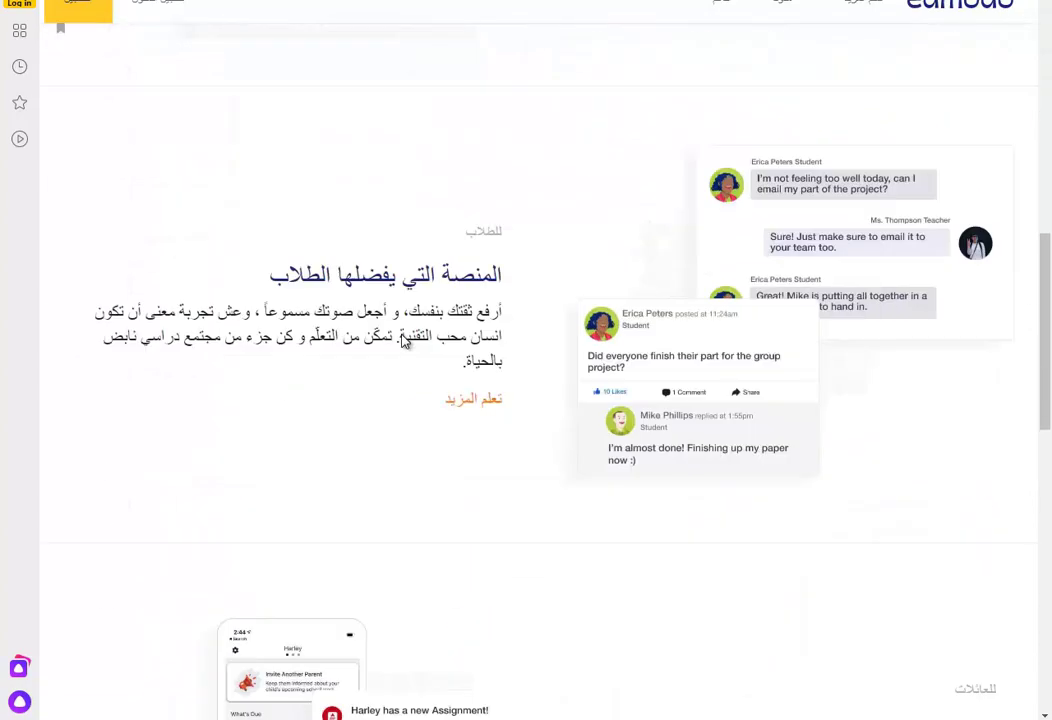
scroll(405, 342, "down", 10)
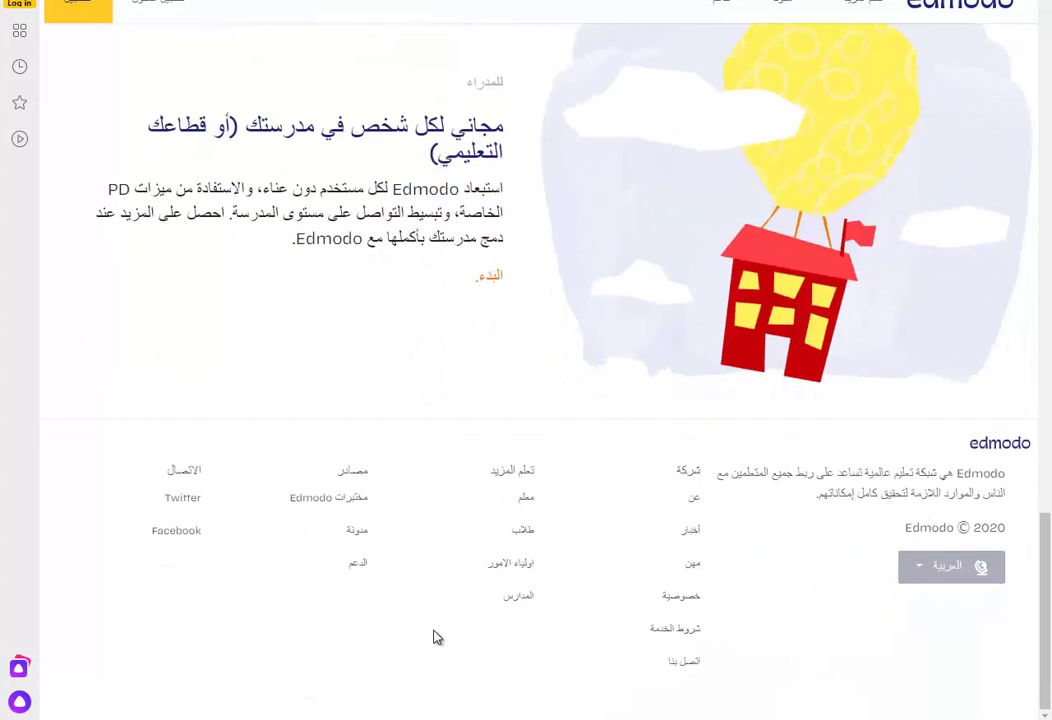
left_click(951, 569)
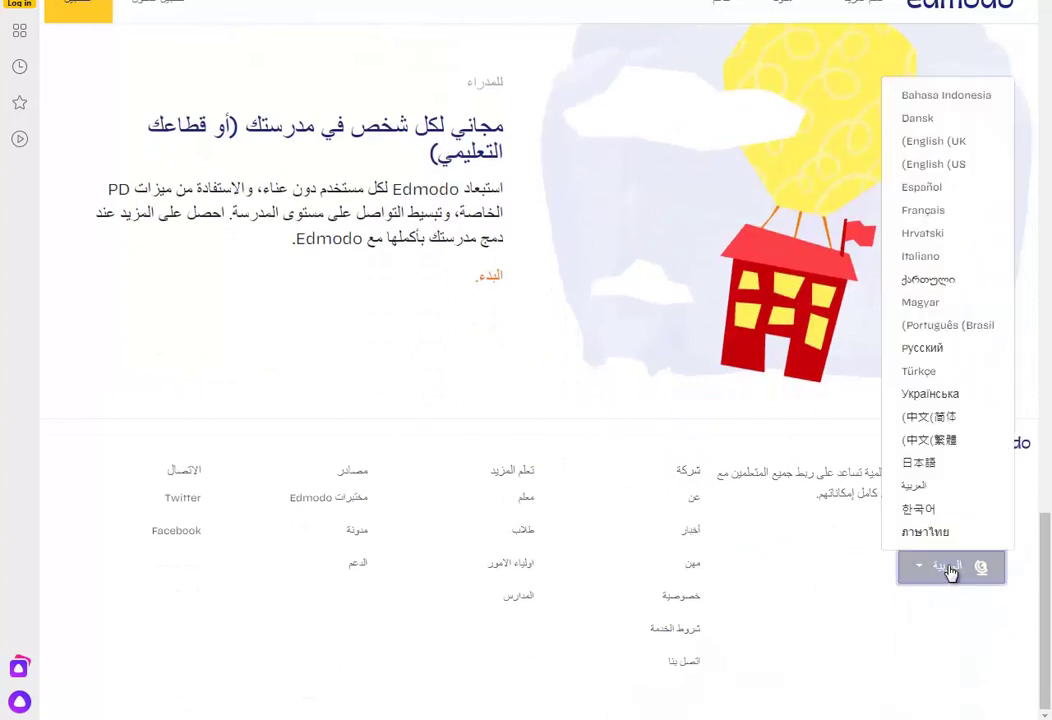
left_click(800, 686)
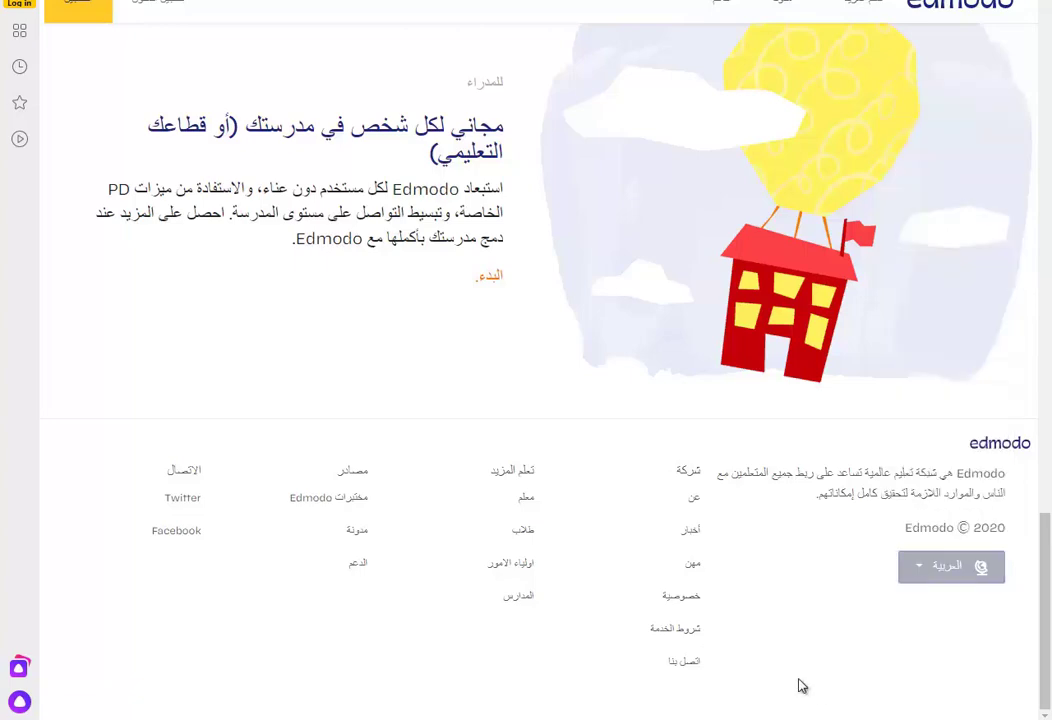
key("Home")
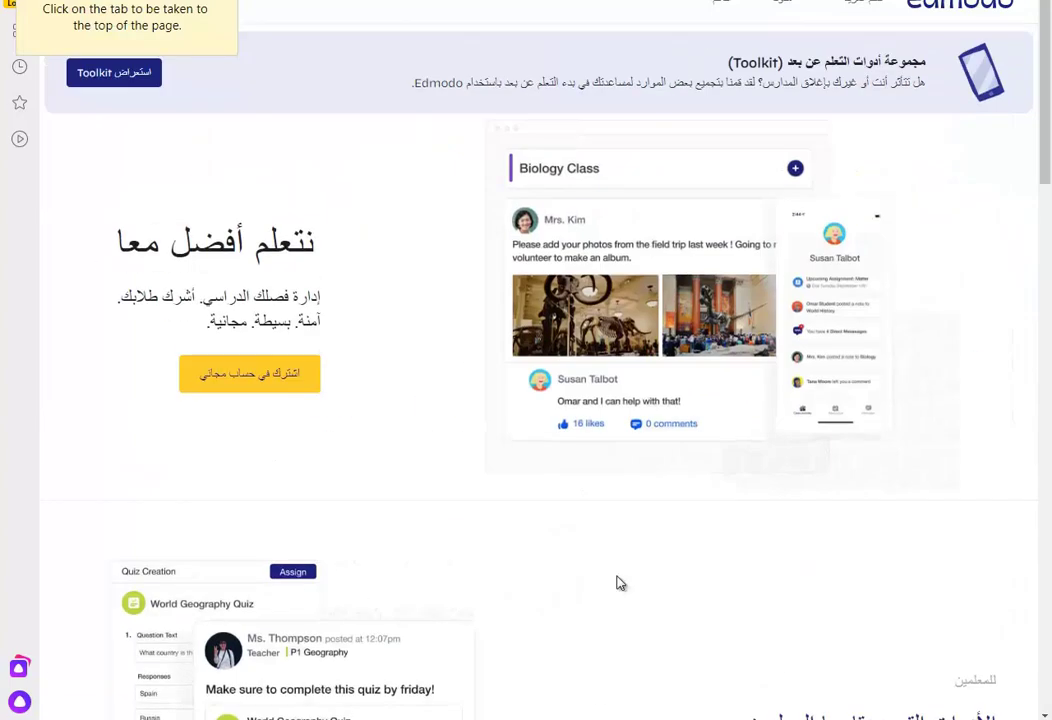
Start a free Edmodo student account (حساب طالب) and go through the name, class code, username, e-mail and password fields.
left_click(265, 372)
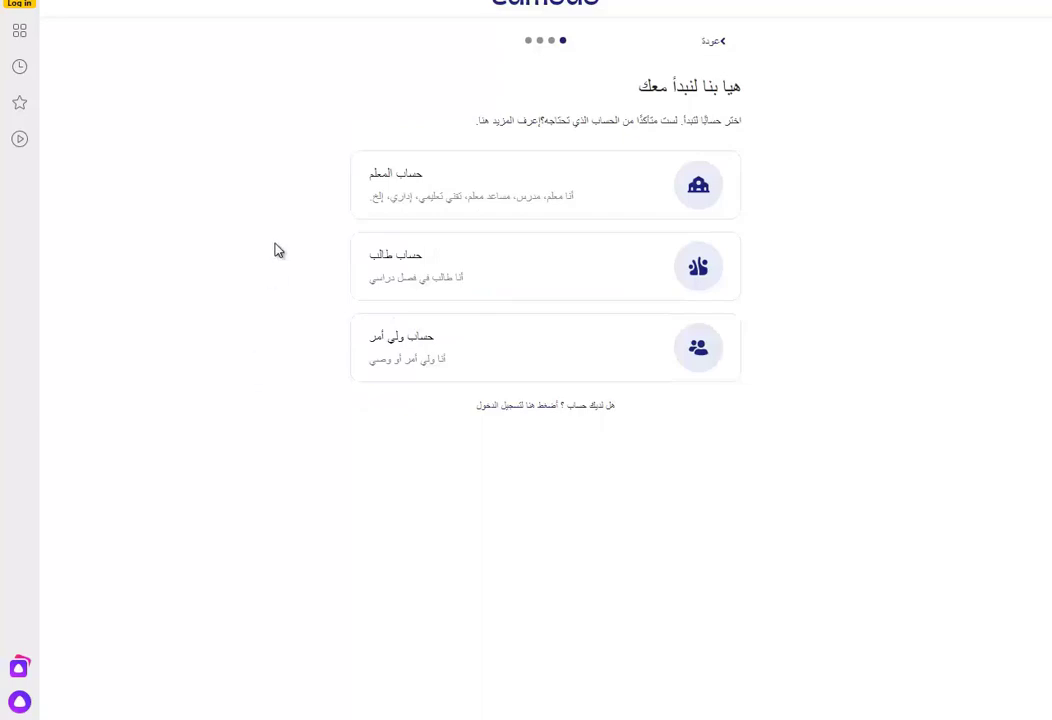
left_click(401, 278)
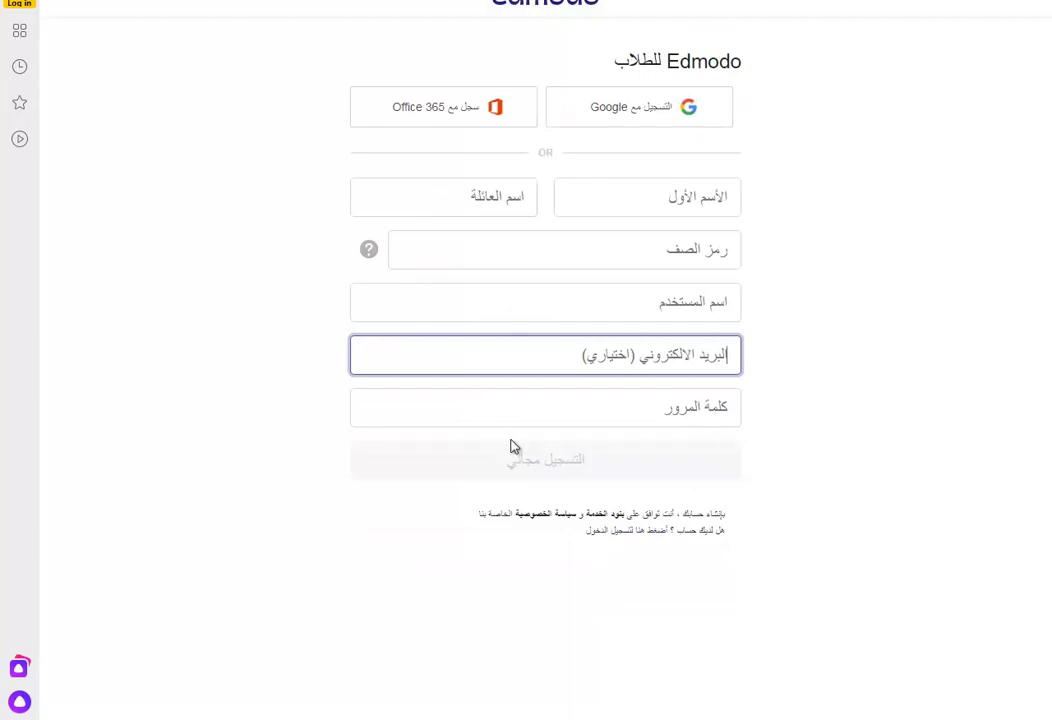
left_click(693, 203)
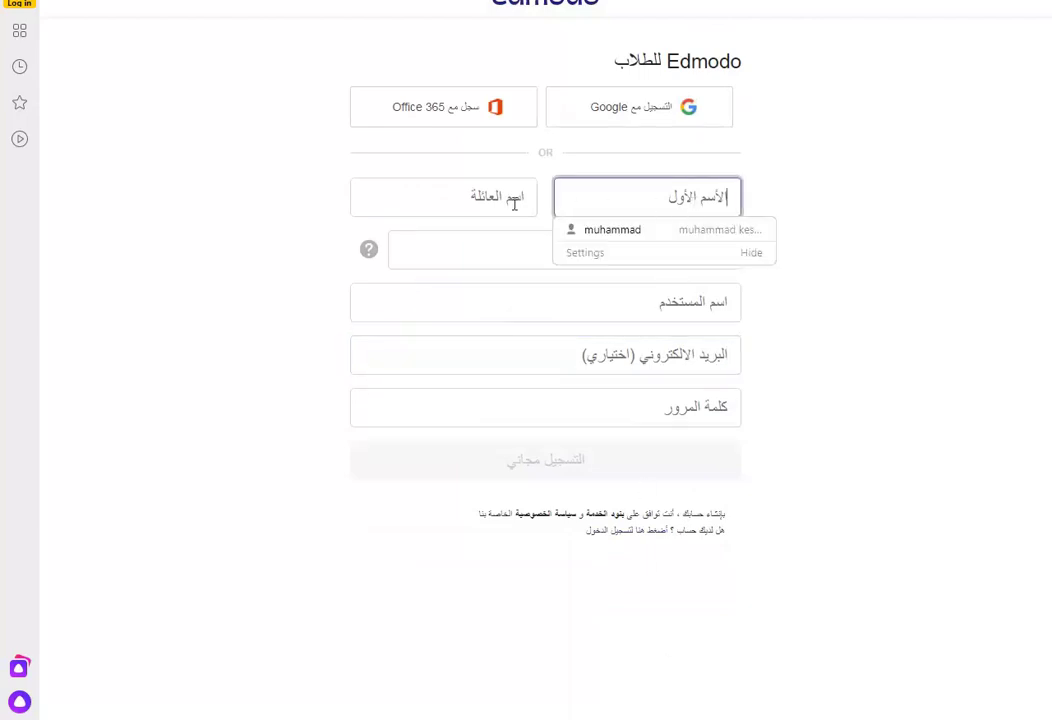
left_click(502, 203)
left_click(676, 247)
left_click(709, 305)
left_click(710, 356)
left_click(715, 408)
left_click(716, 458)
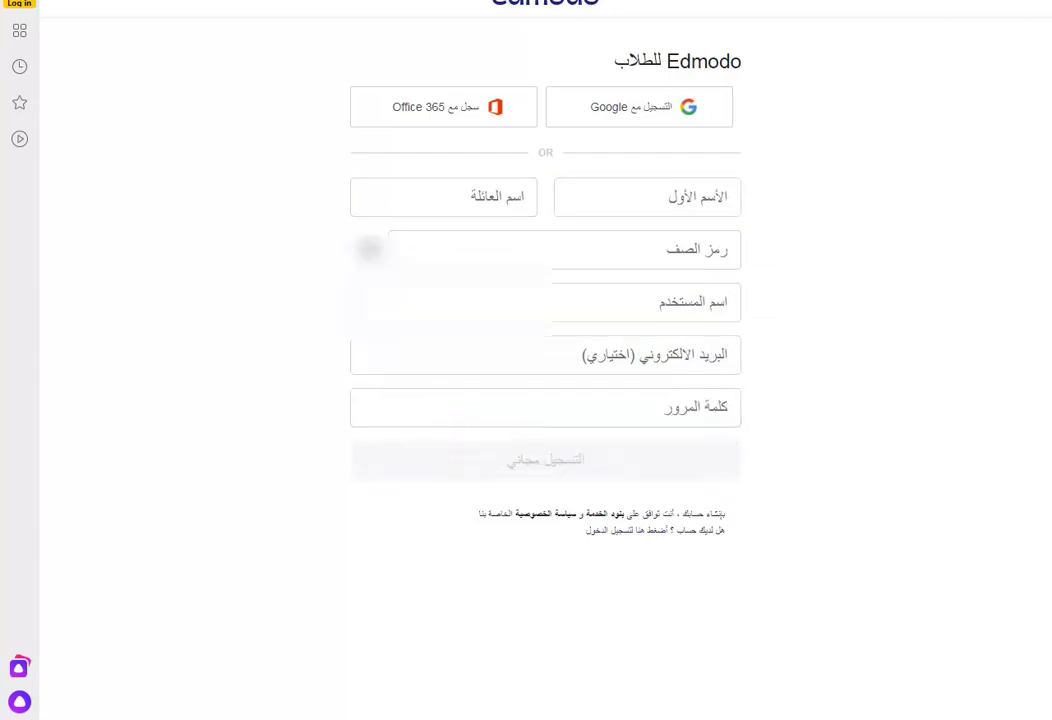
Copy the student's full name from the Notepad file and split it between the first name and family name fields.
left_click_drag(268, 194, 110, 202)
key("ctrl+c")
key("alt+Tab")
left_click(653, 203)
key("ctrl+v")
left_click_drag(692, 197, 770, 204)
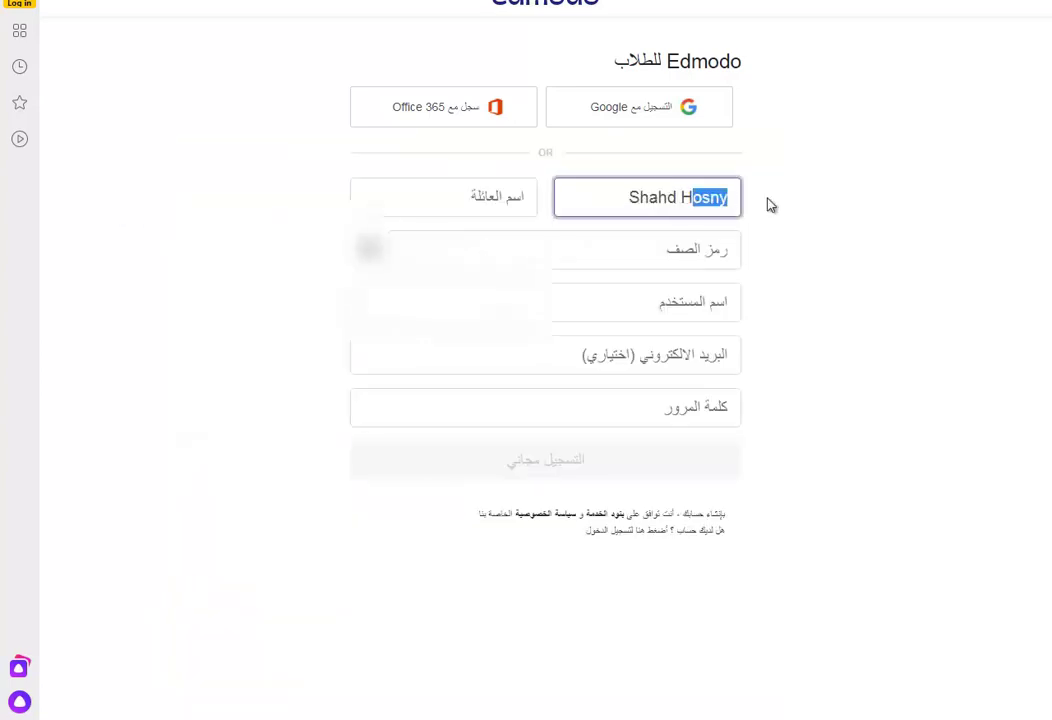
key("ctrl+x")
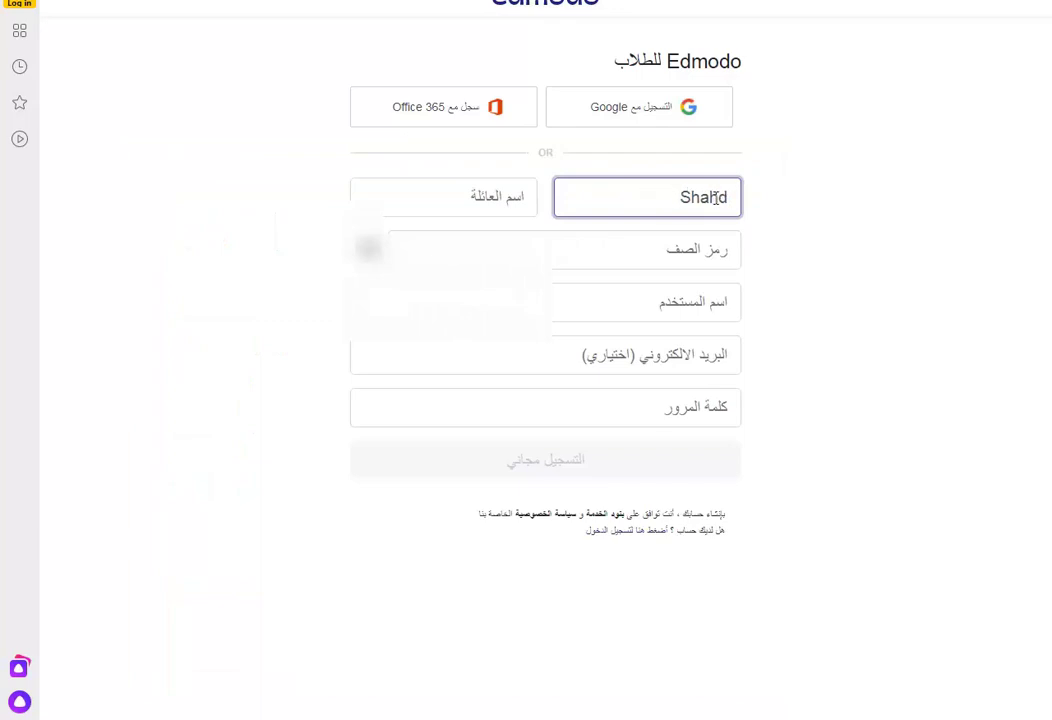
left_click(436, 201)
key("ctrl+v")
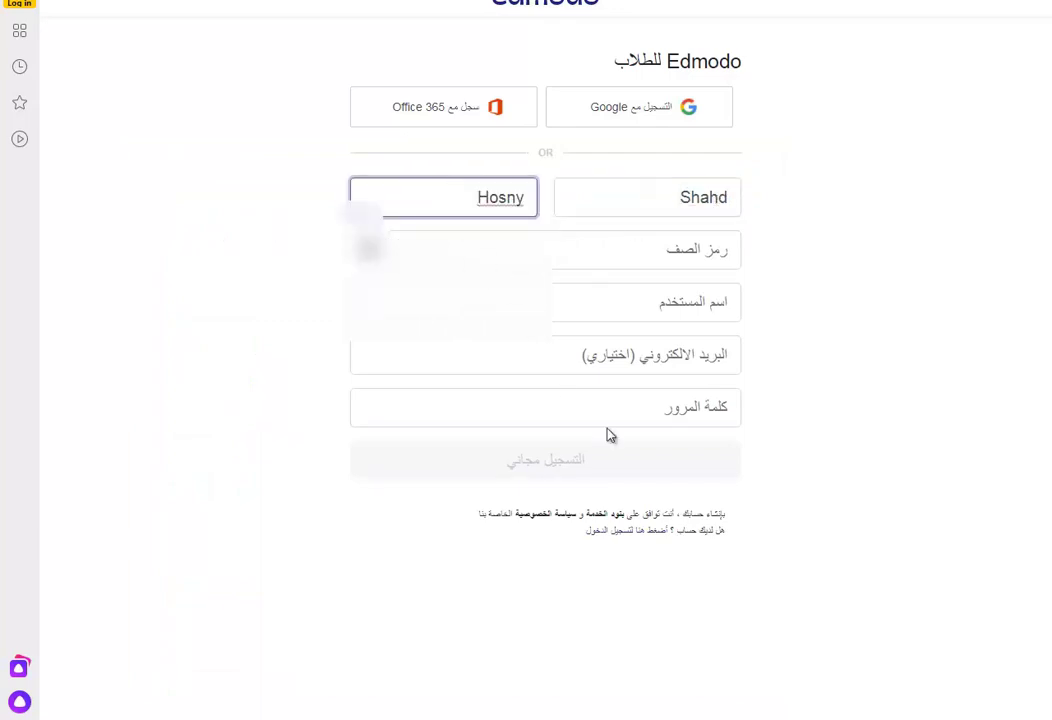
Copy the arabic class code from the Notepad file into the class code field (رمز الصف) of the sign-up form.
key("alt+Tab")
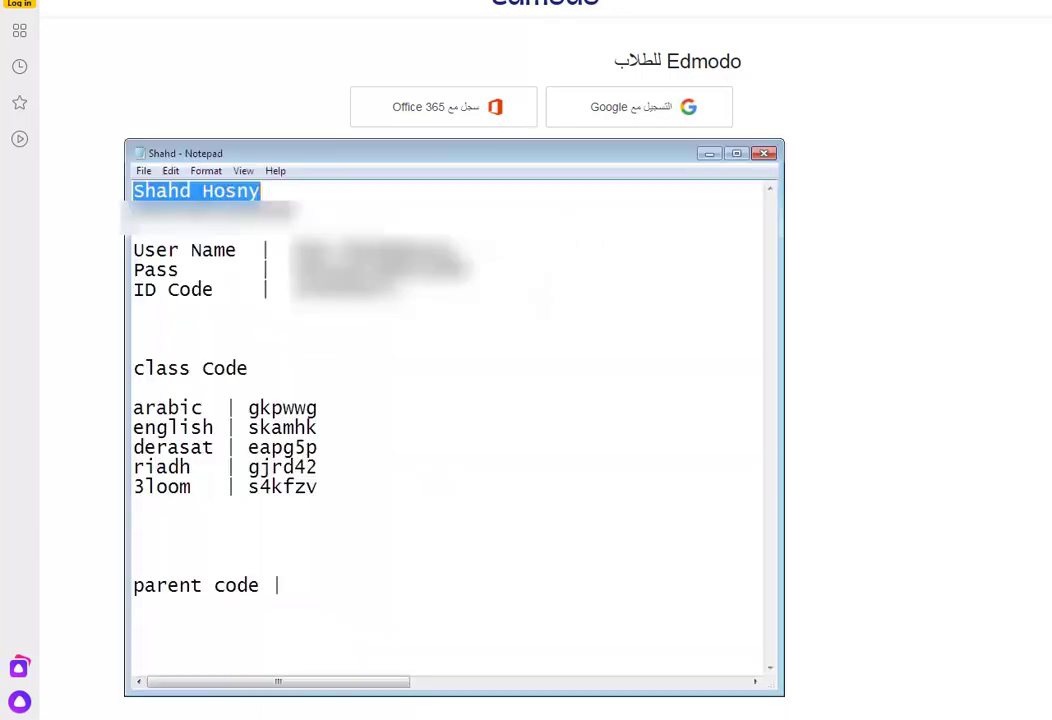
left_click_drag(249, 408, 341, 410)
left_click_drag(248, 408, 318, 410)
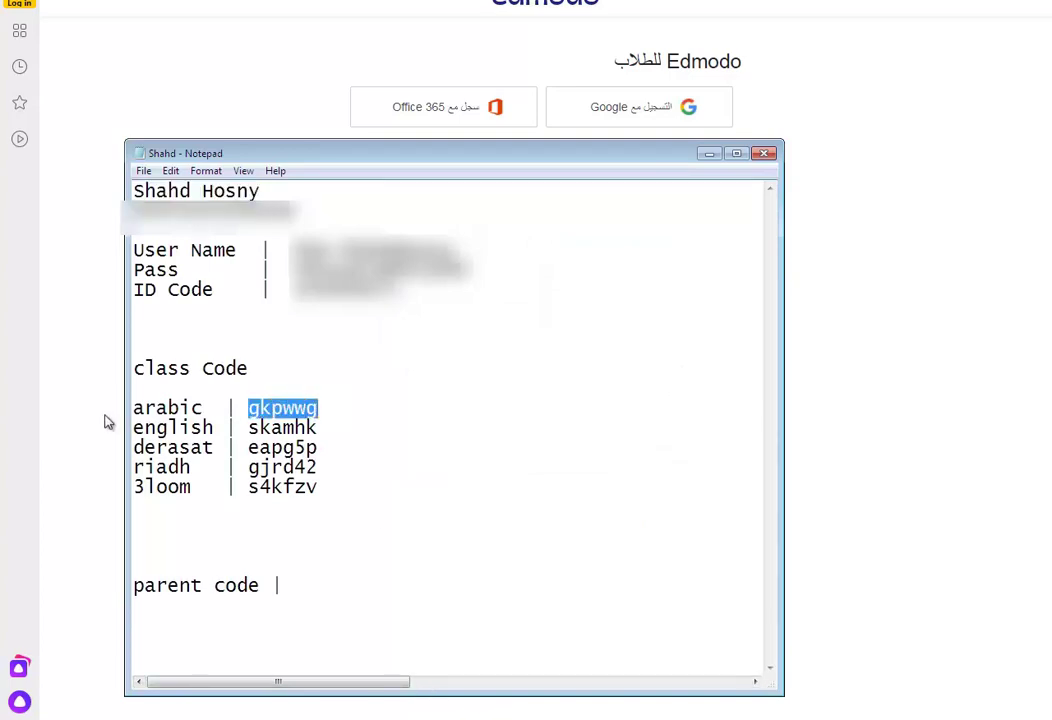
key("ctrl+c")
key("alt+Tab")
left_click(716, 243)
key("ctrl+v")
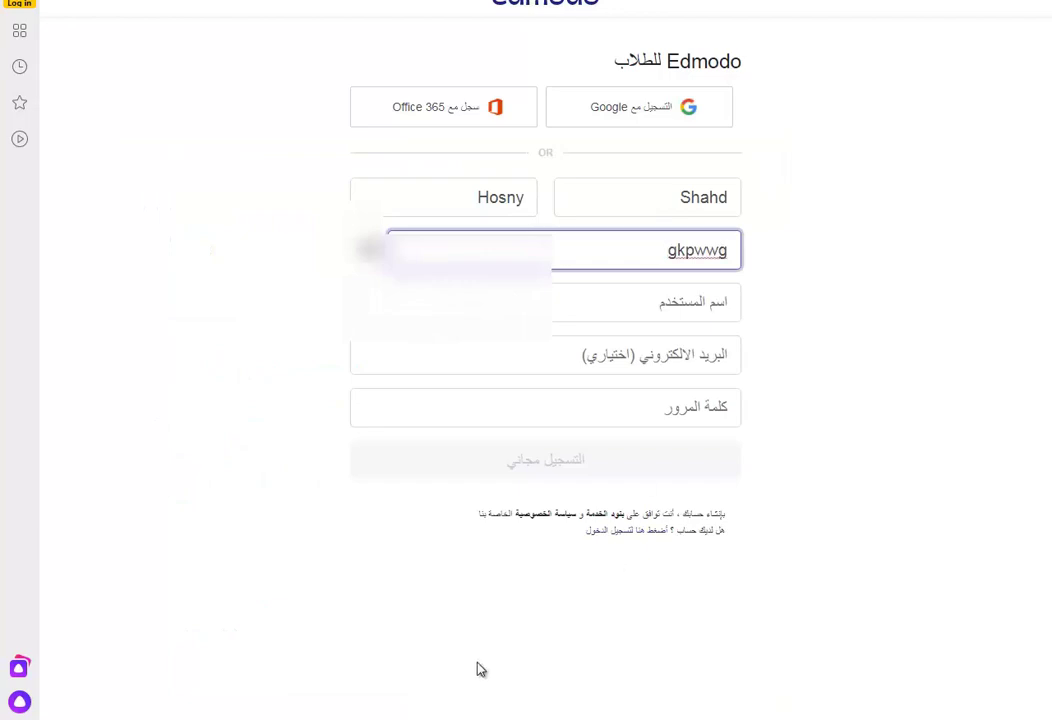
Copy the student's username from the Notepad file into the username field (اسم المستخدم).
key("alt+Tab")
left_click(352, 347)
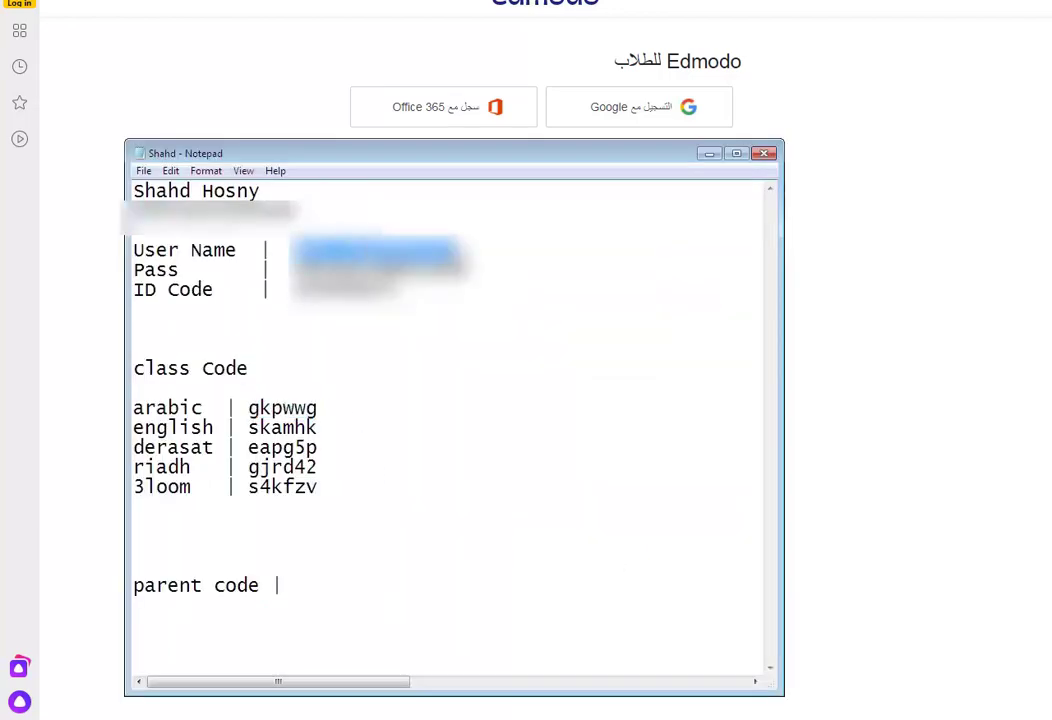
key("alt+Tab")
left_click(637, 305)
key("ctrl+v")
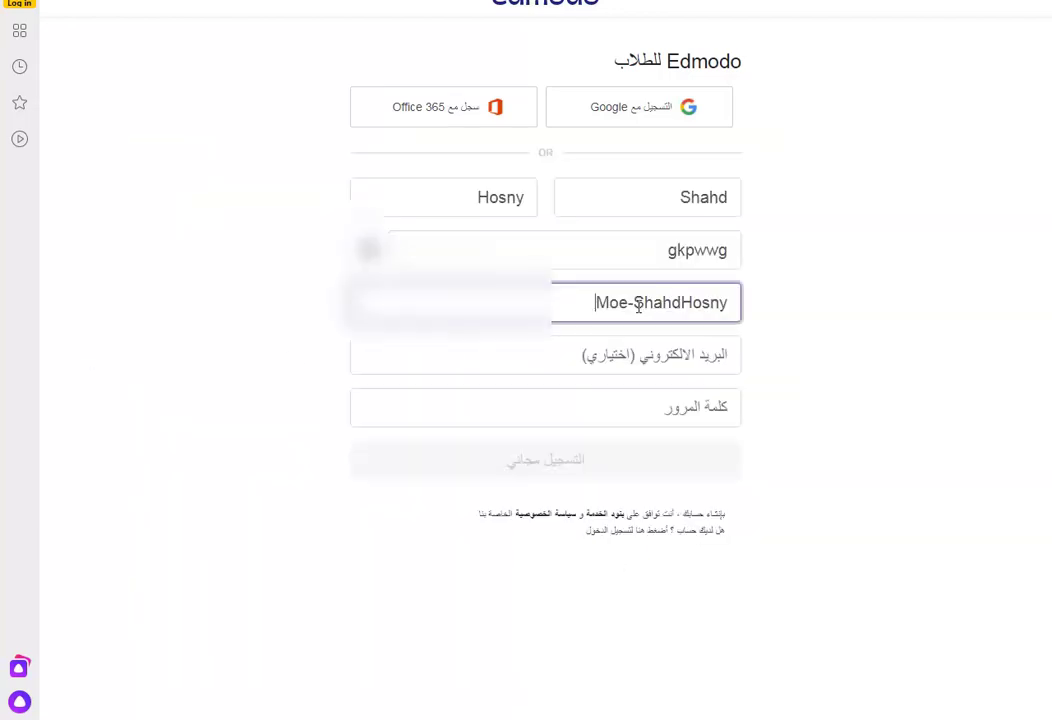
double_click(629, 305)
left_click(645, 318)
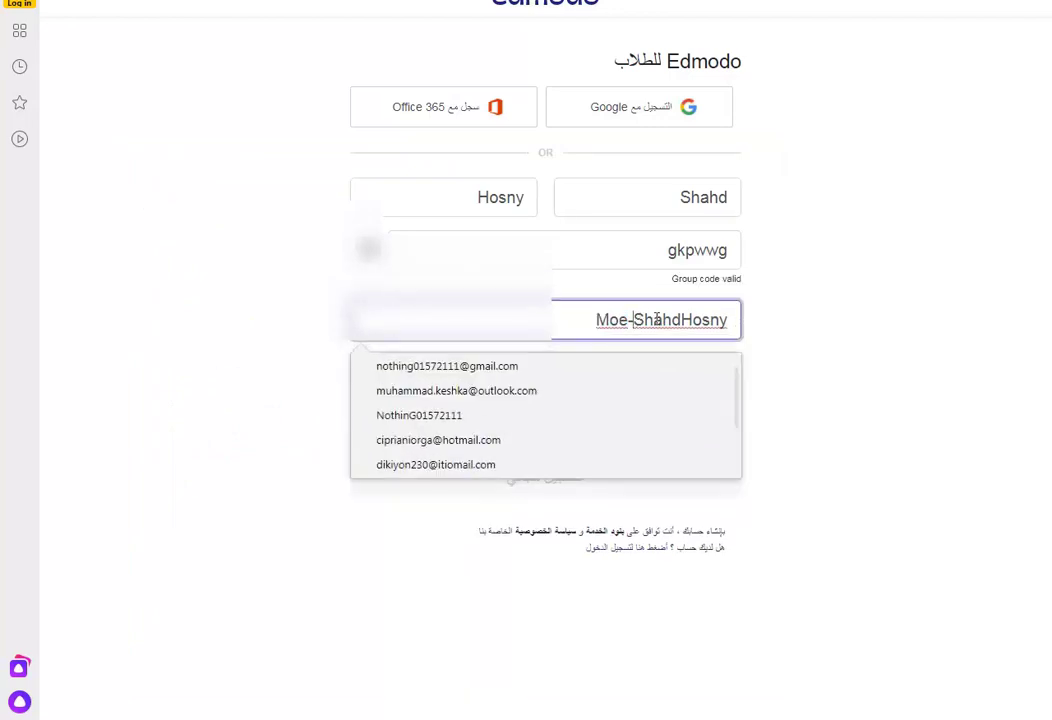
left_click(787, 328)
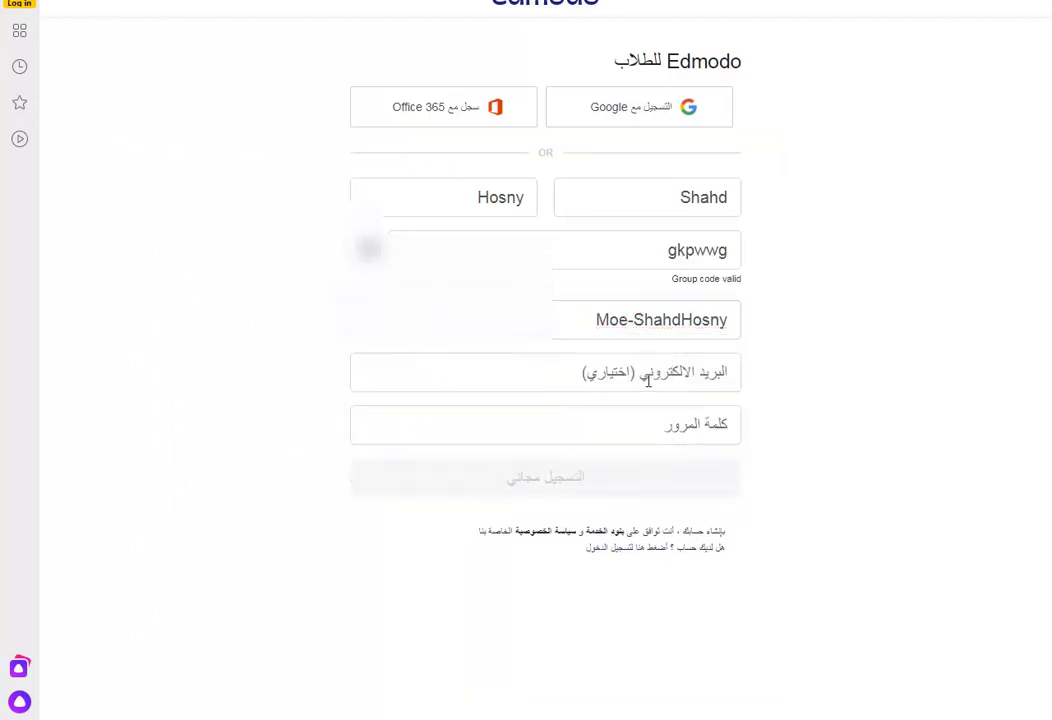
Paste the account password from the Notepad file into the password field and submit the free student registration.
key("alt+Tab")
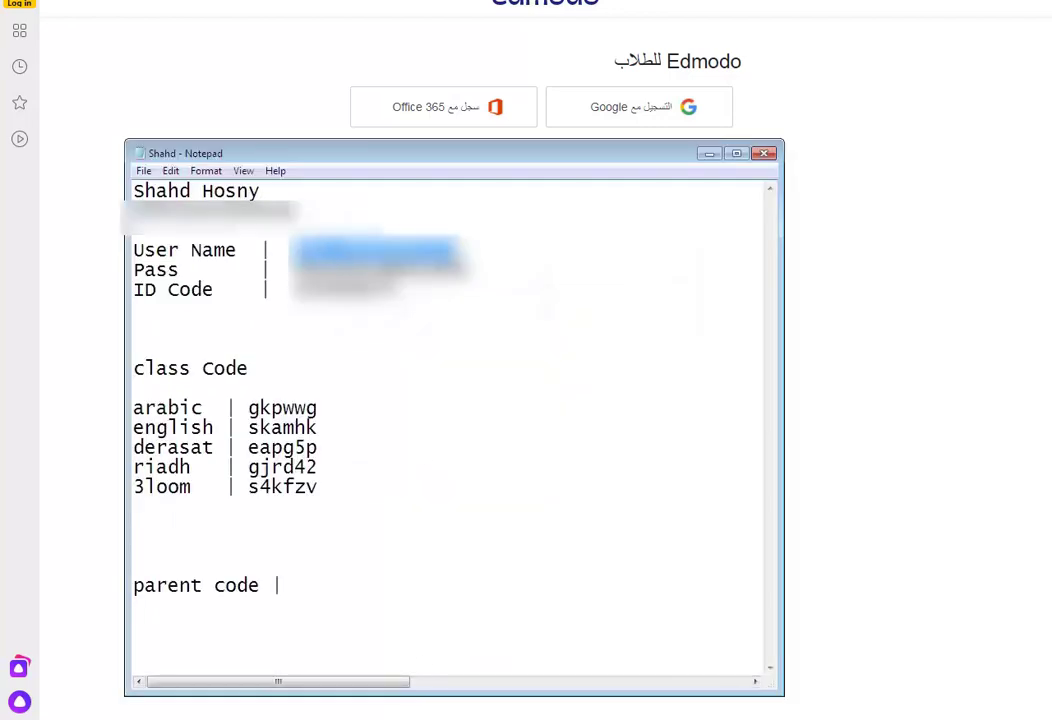
double_click(380, 269)
key("ctrl+c")
key("alt+Tab")
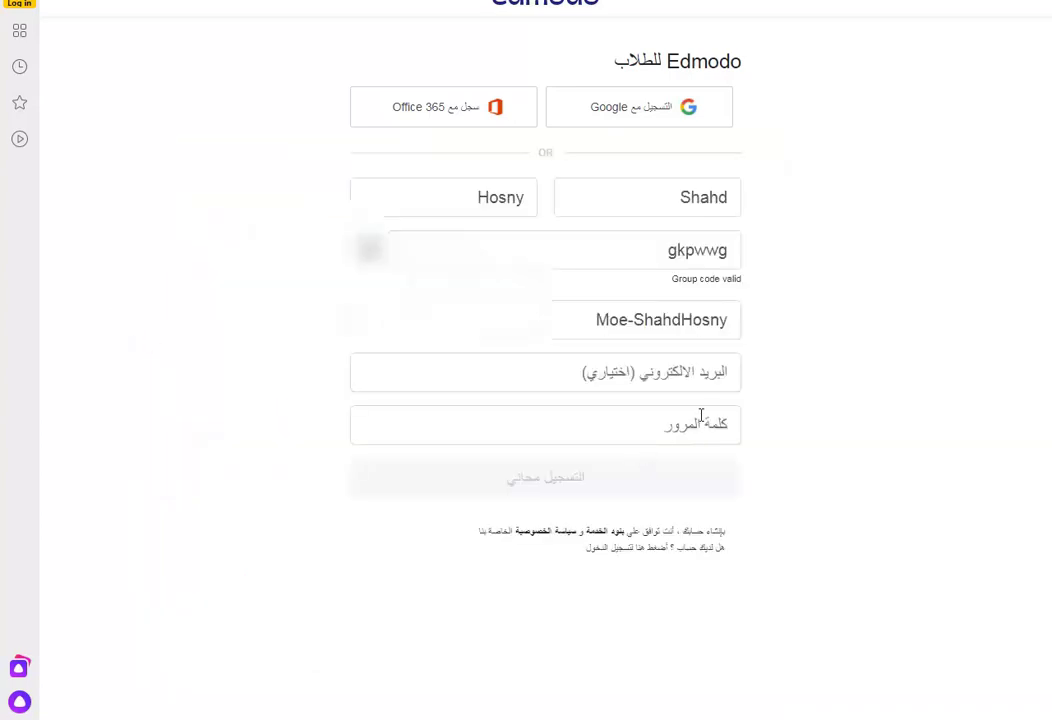
left_click(600, 424)
key("ctrl+v")
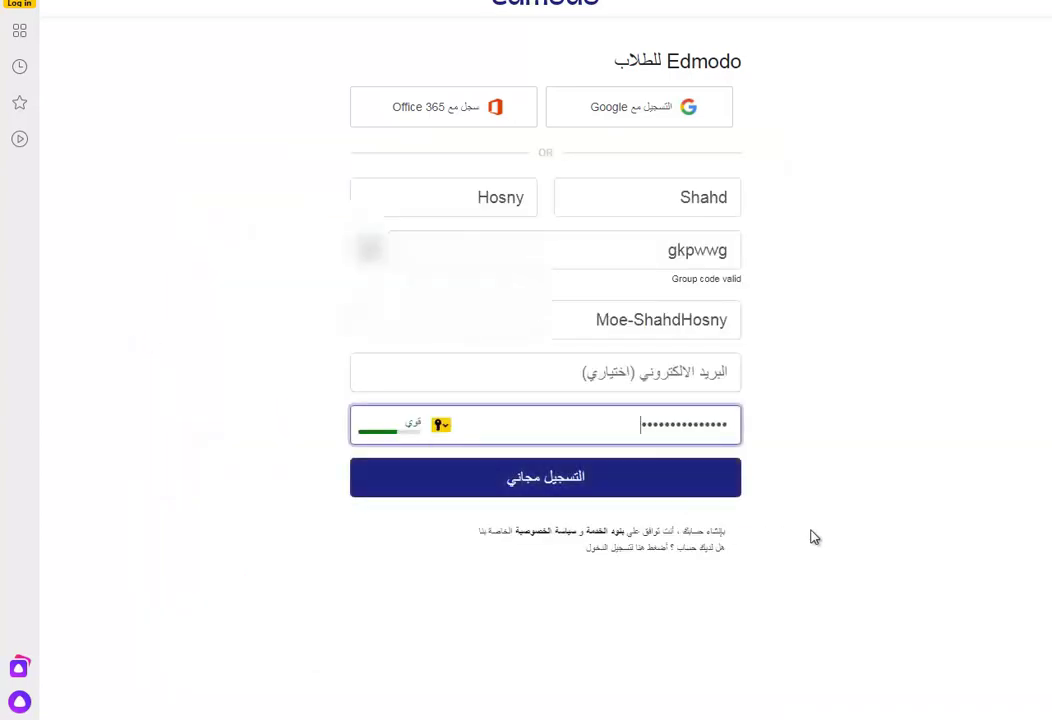
left_click(560, 486)
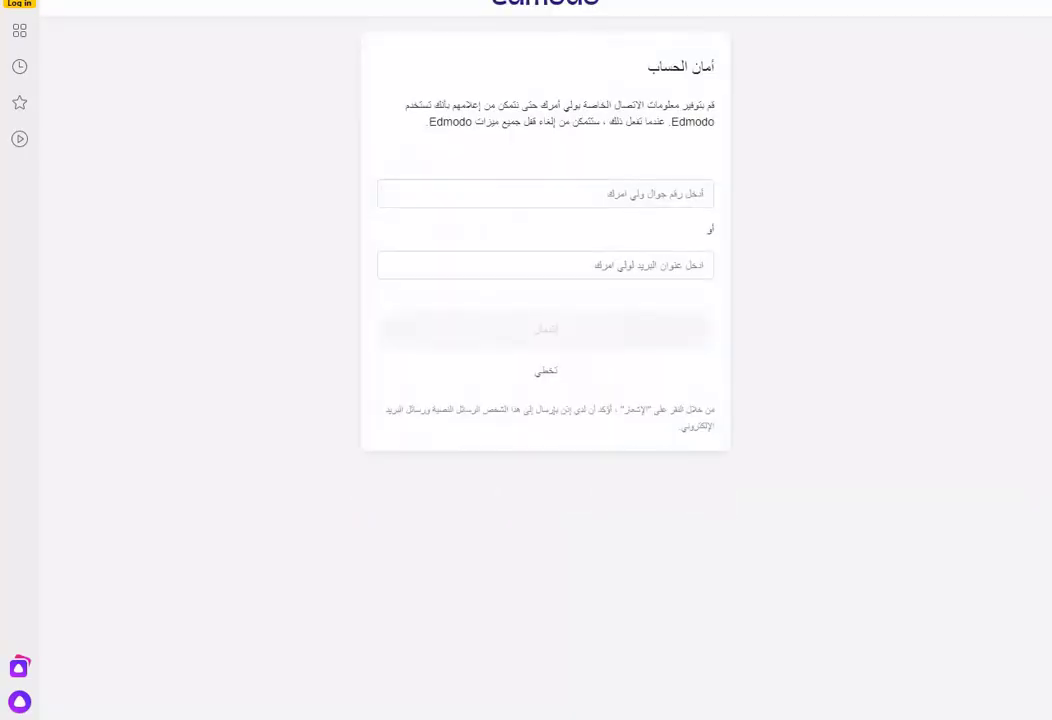
Skip the parent contact details and open the prompt for joining another class from the classes page.
left_click(550, 376)
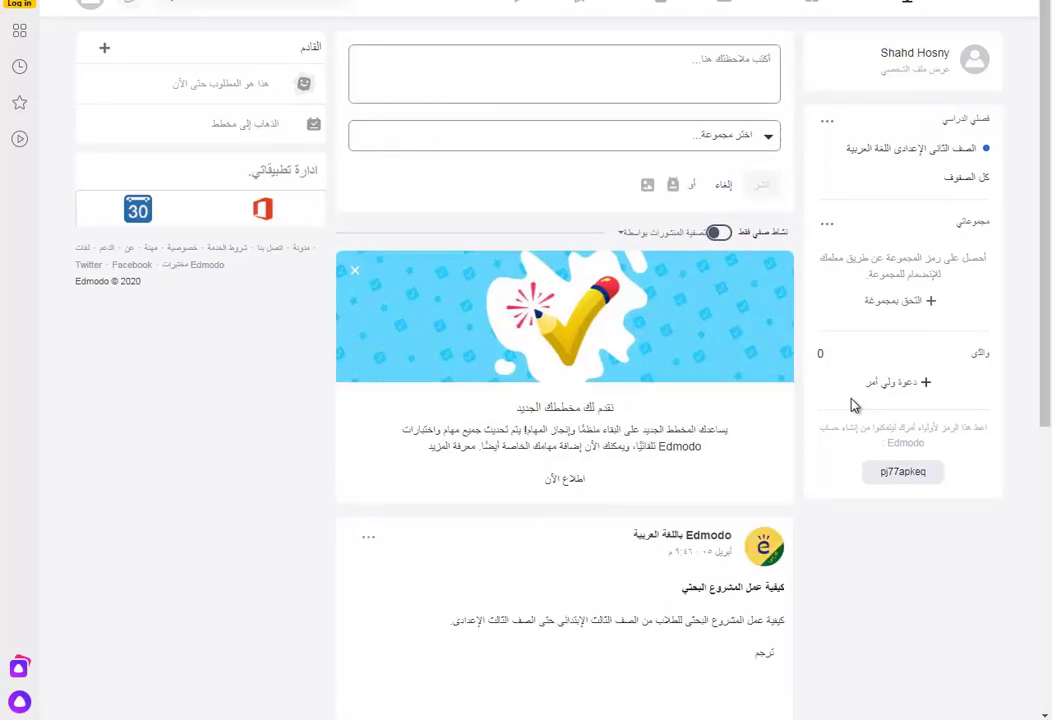
left_click(783, 12)
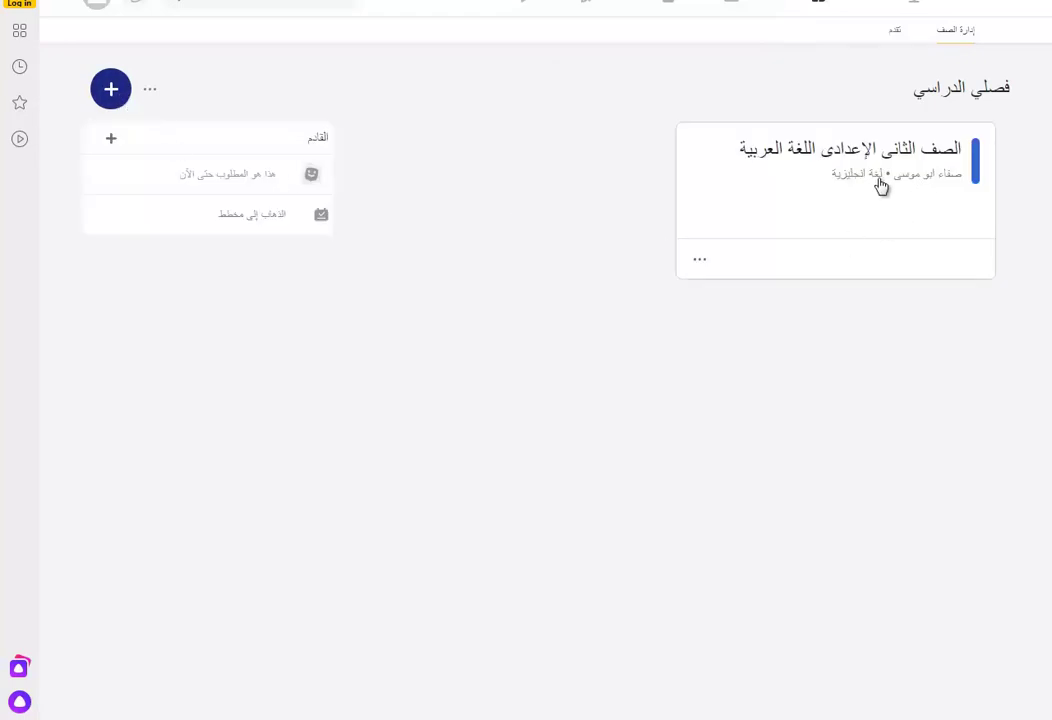
left_click(110, 90)
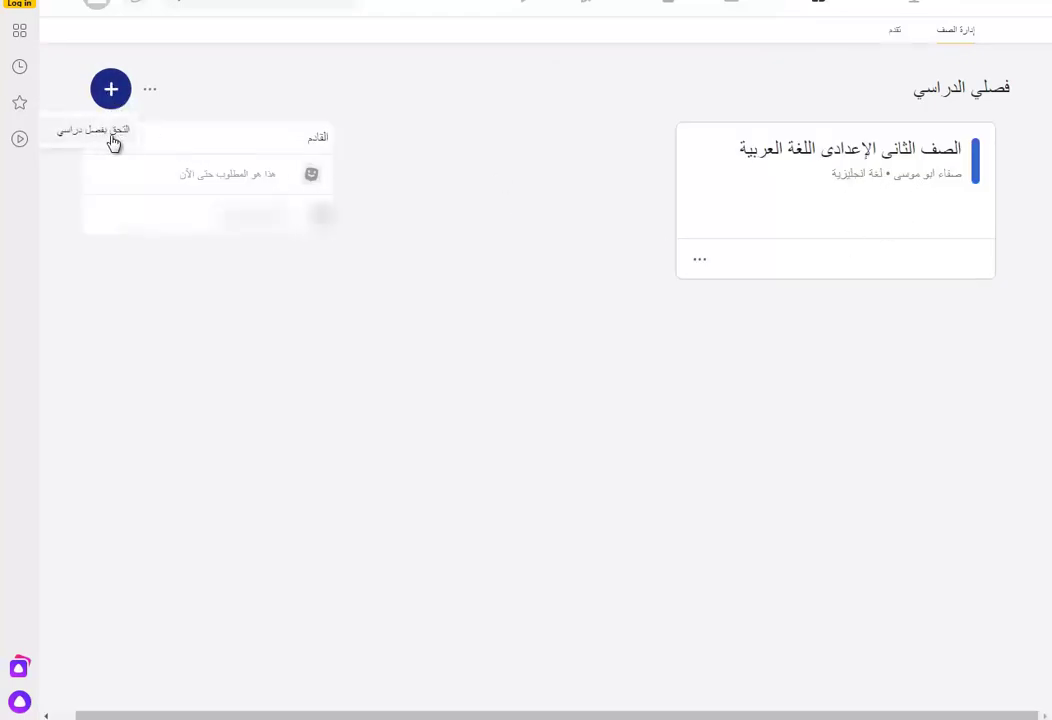
left_click(99, 132)
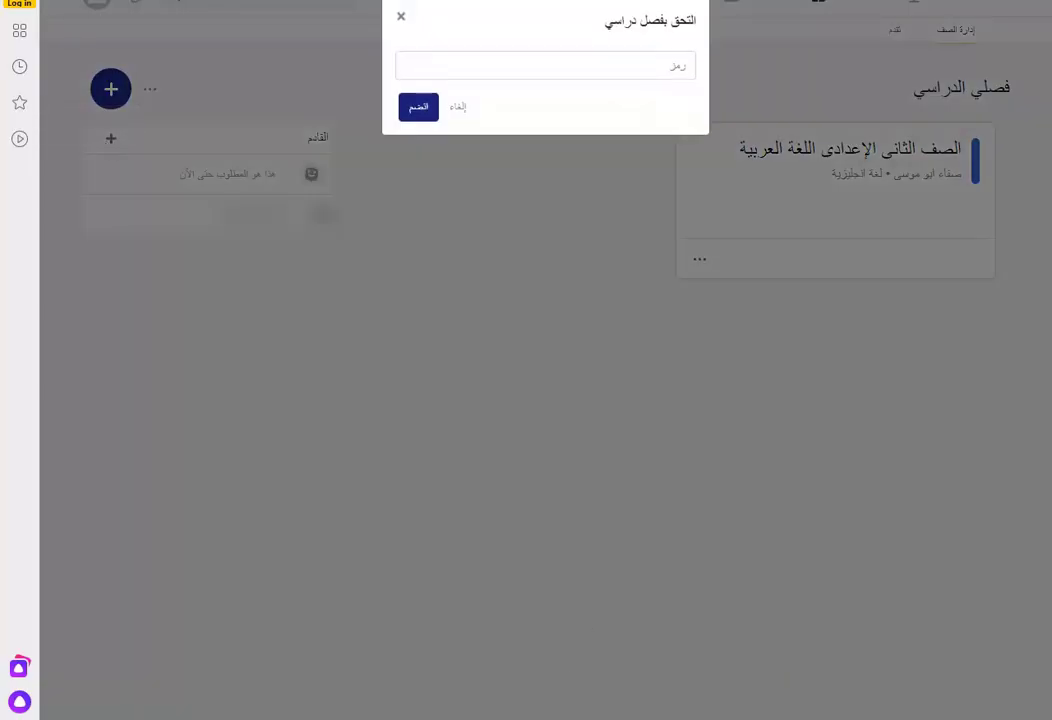
Join the English class with the english class code from the Notepad file, and close the join prompt.
key("alt+Tab")
left_click_drag(251, 429, 315, 428)
left_click(622, 68)
key("ctrl+v")
left_click(424, 109)
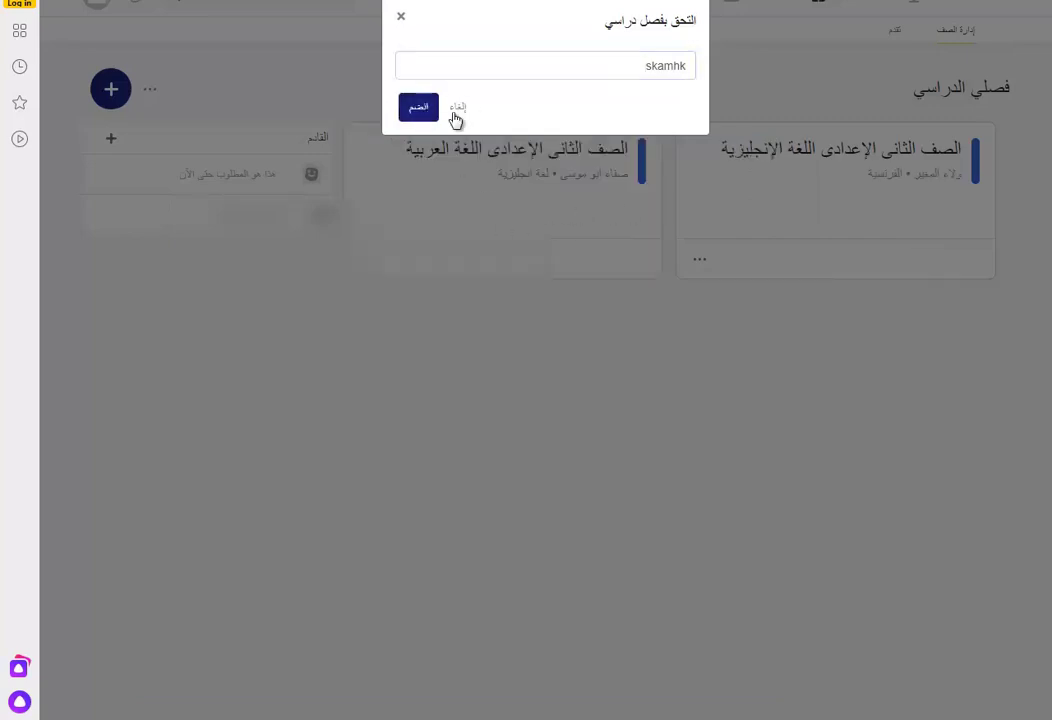
left_click(457, 107)
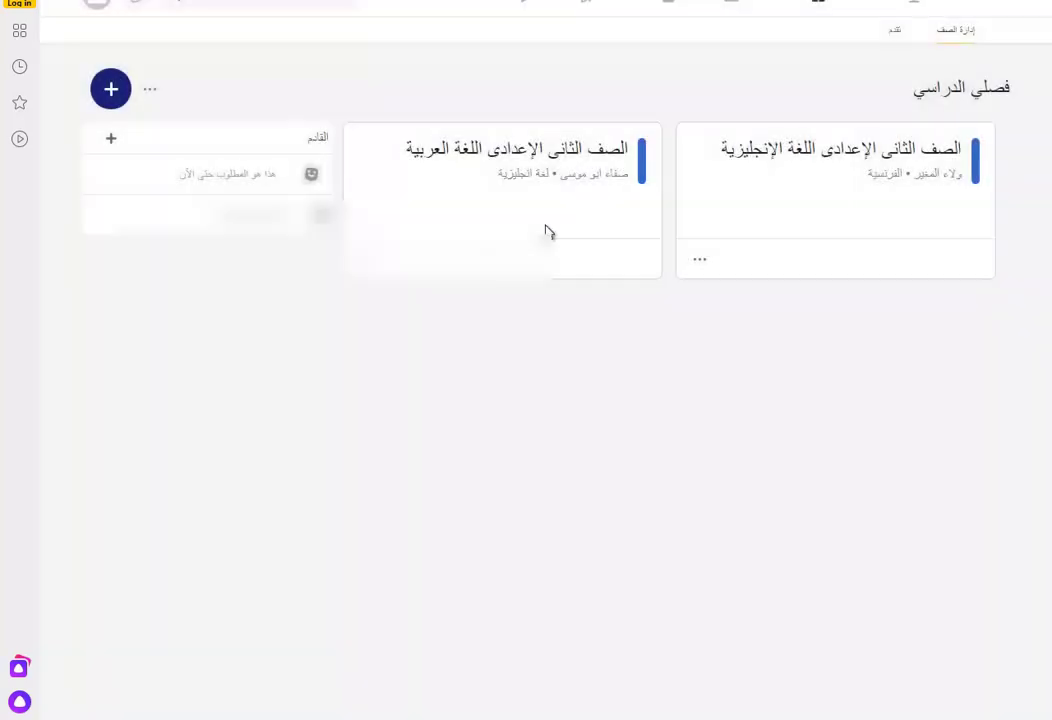
Join the social studies class with the derasat class code from the Notepad file.
left_click(110, 89)
left_click(80, 112)
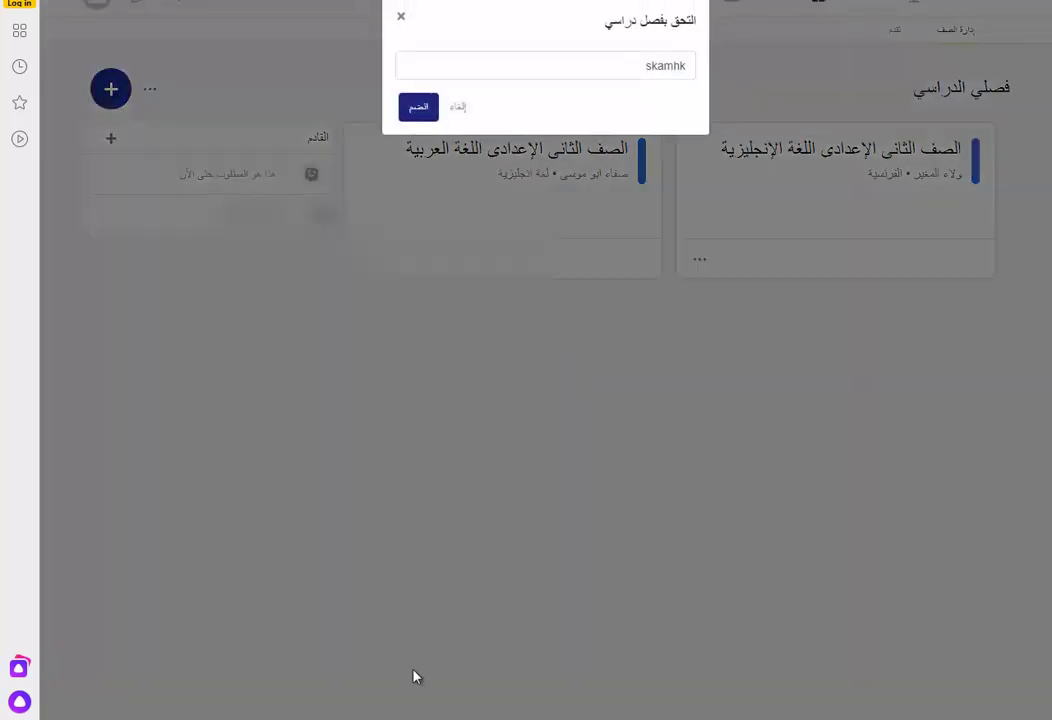
key("alt+Tab")
left_click_drag(248, 447, 319, 449)
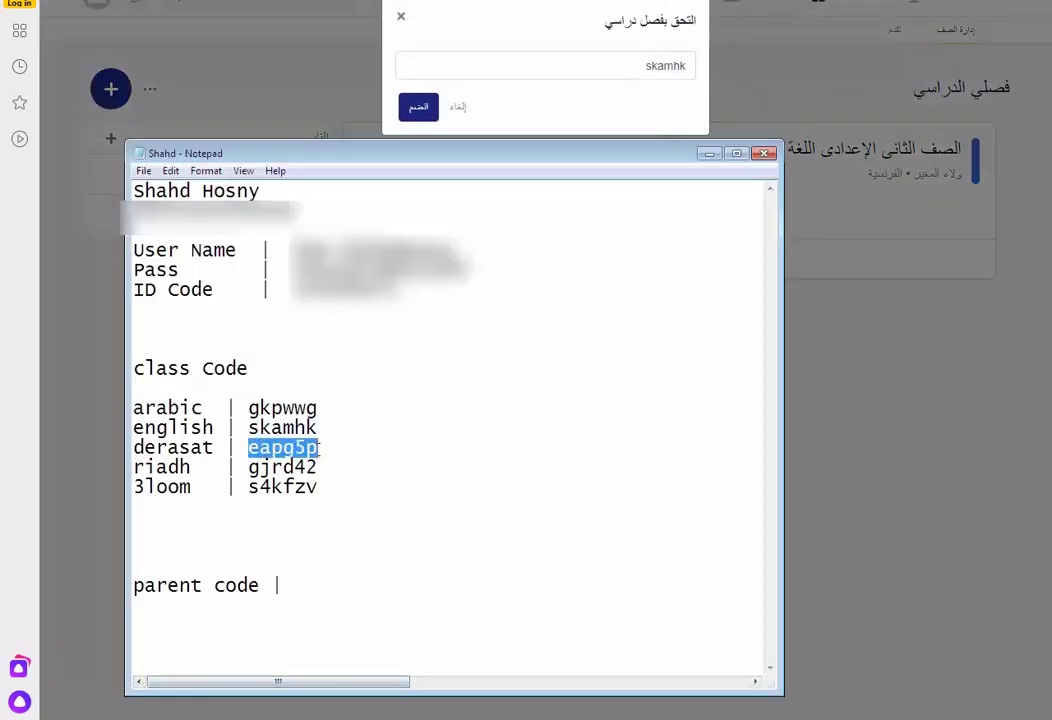
key("ctrl+c")
key("alt+Tab")
left_click(587, 68)
key("ctrl+a")
key("ctrl+v")
left_click(418, 107)
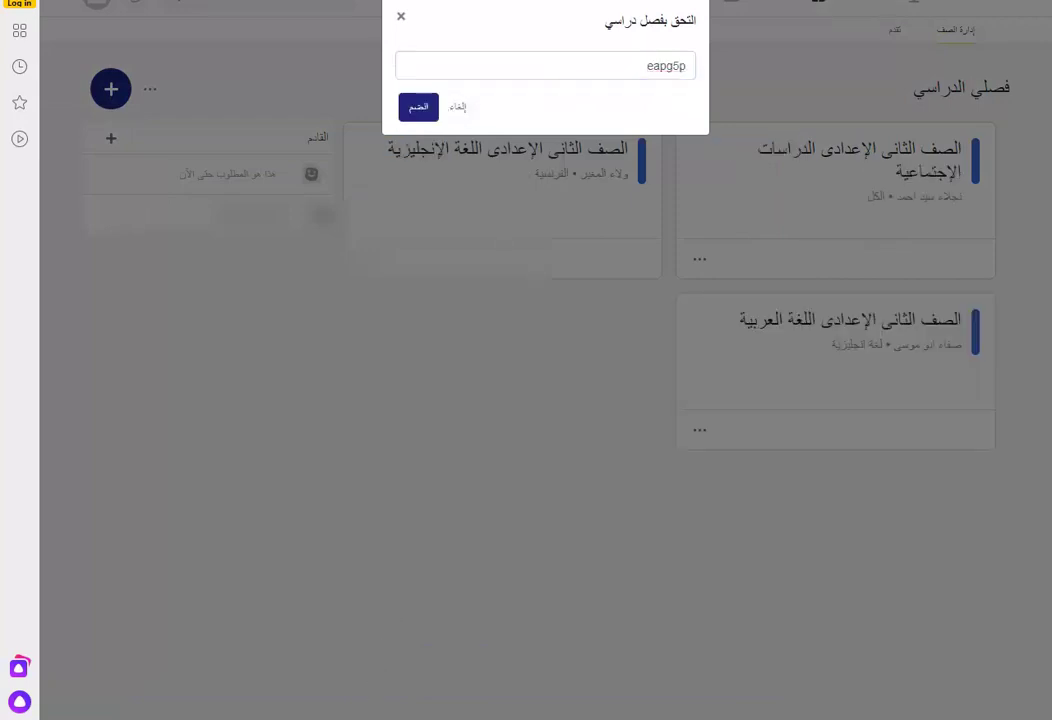
Join the mathematics class by replacing the entered code with the riadh class code from the Notepad file.
key("alt+Tab")
left_click_drag(248, 467, 318, 467)
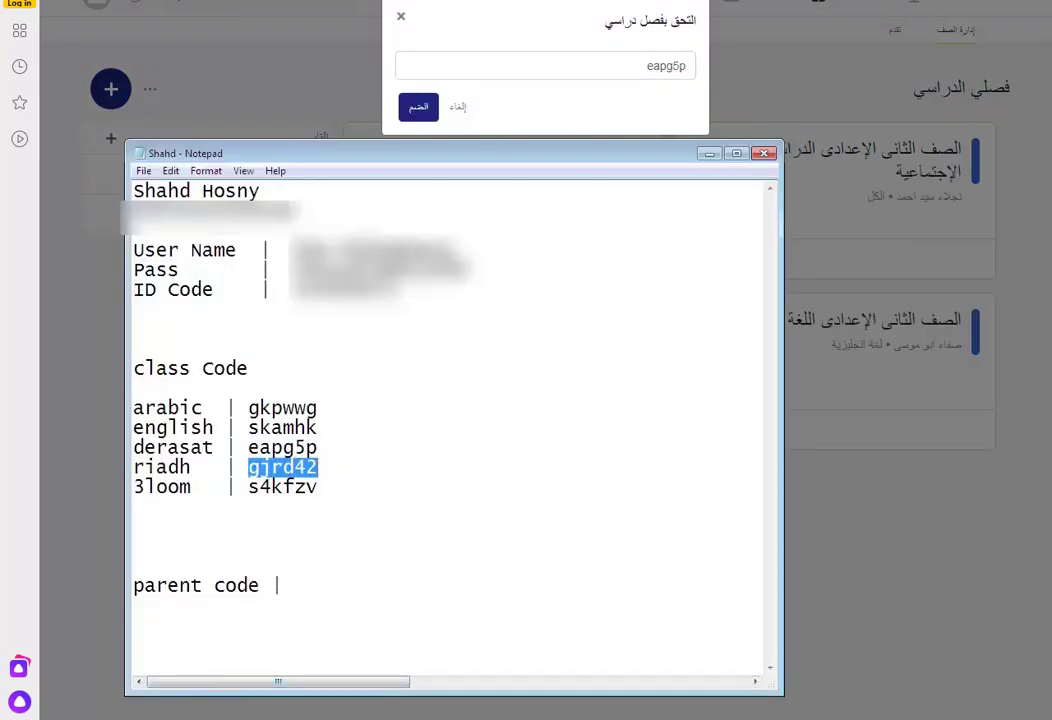
key("ctrl+c")
key("alt+Tab")
left_click(547, 67)
key("ctrl+a")
key("ctrl+v")
left_click(422, 109)
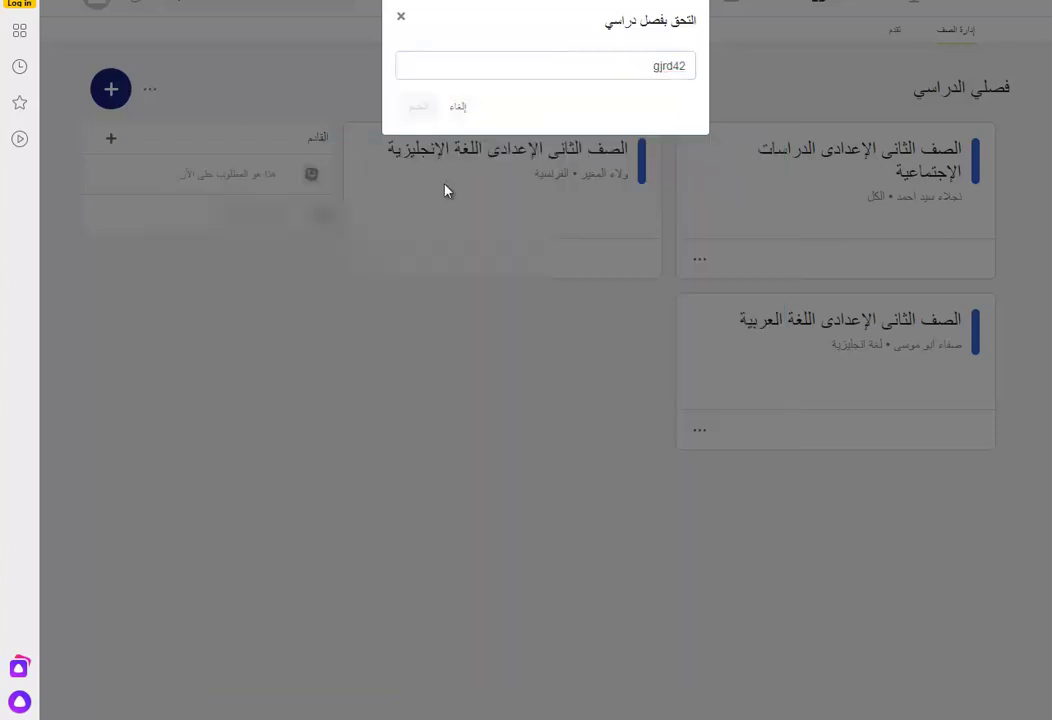
Join the science class with the 3loom class code from the Notepad file and close the join prompt.
key("alt+Tab")
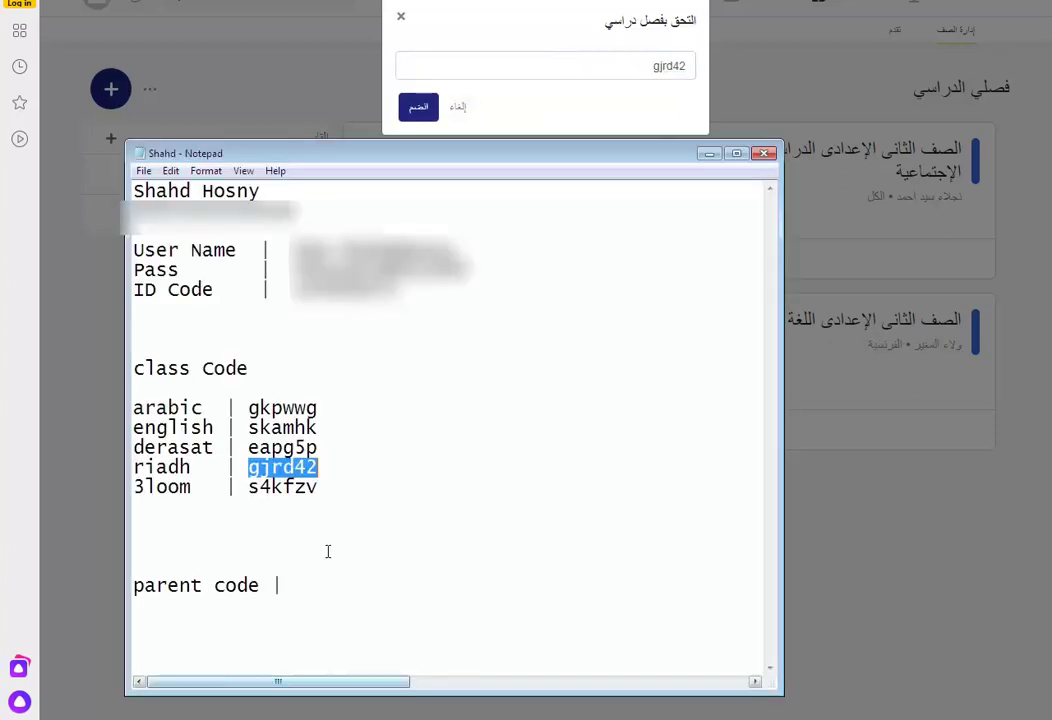
left_click_drag(249, 487, 320, 489)
key("ctrl+c")
key("alt+Tab")
left_click(580, 64)
key("ctrl+a")
key("ctrl+v")
left_click(413, 115)
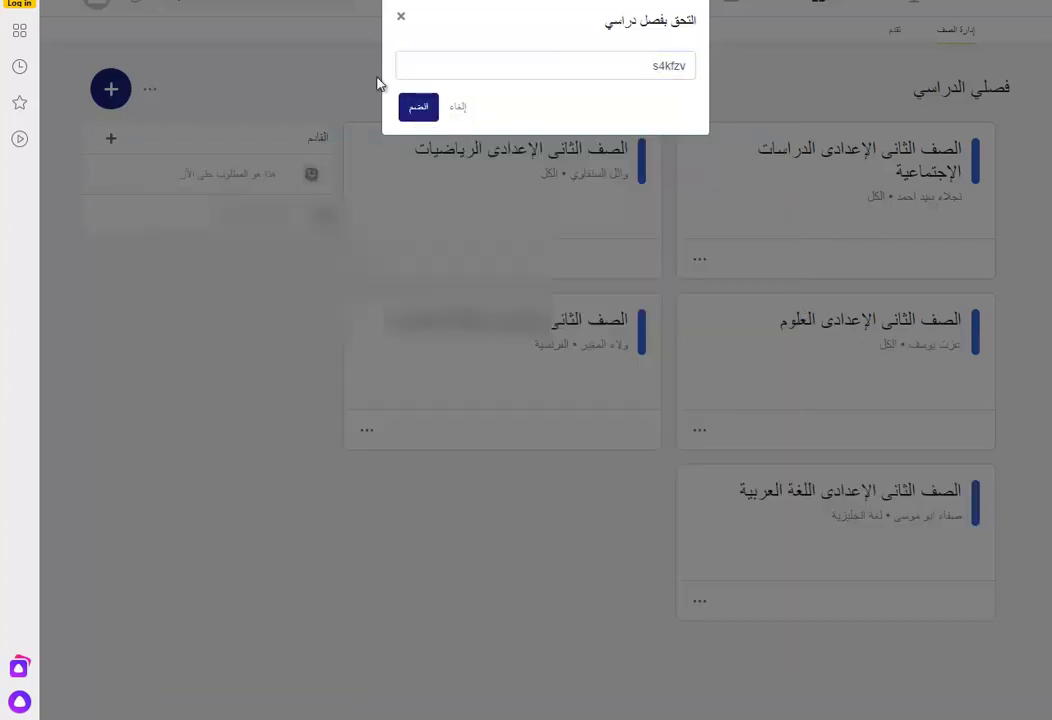
left_click(428, 112)
left_click(401, 20)
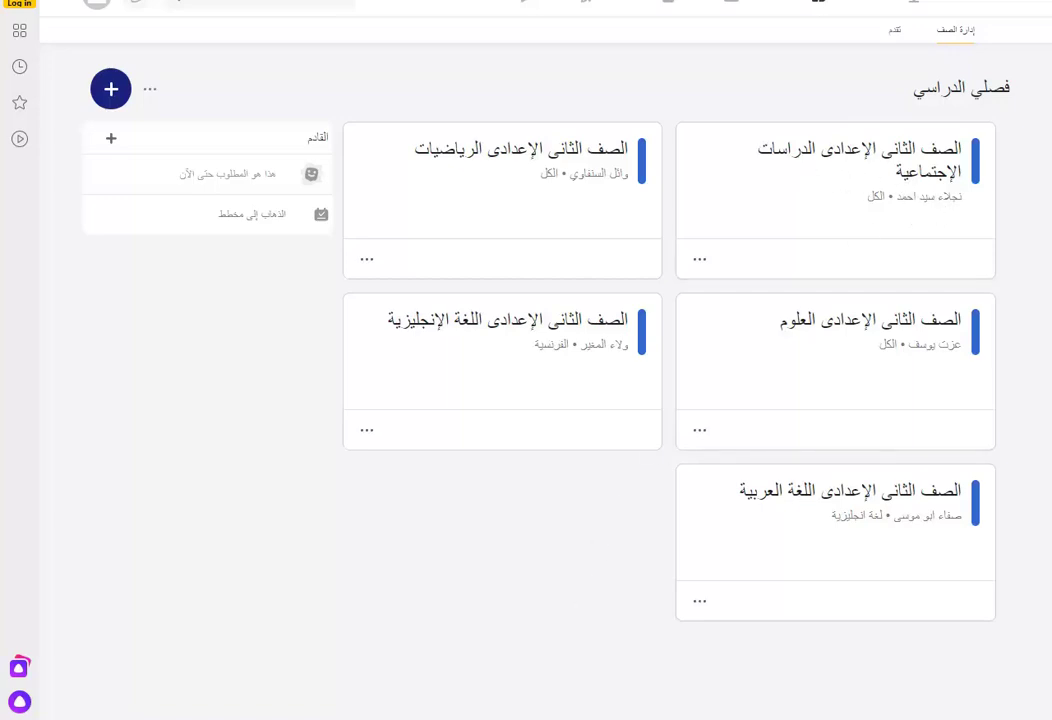
Check the student's files in the اكواد الطلاب folder.
left_click(741, 250)
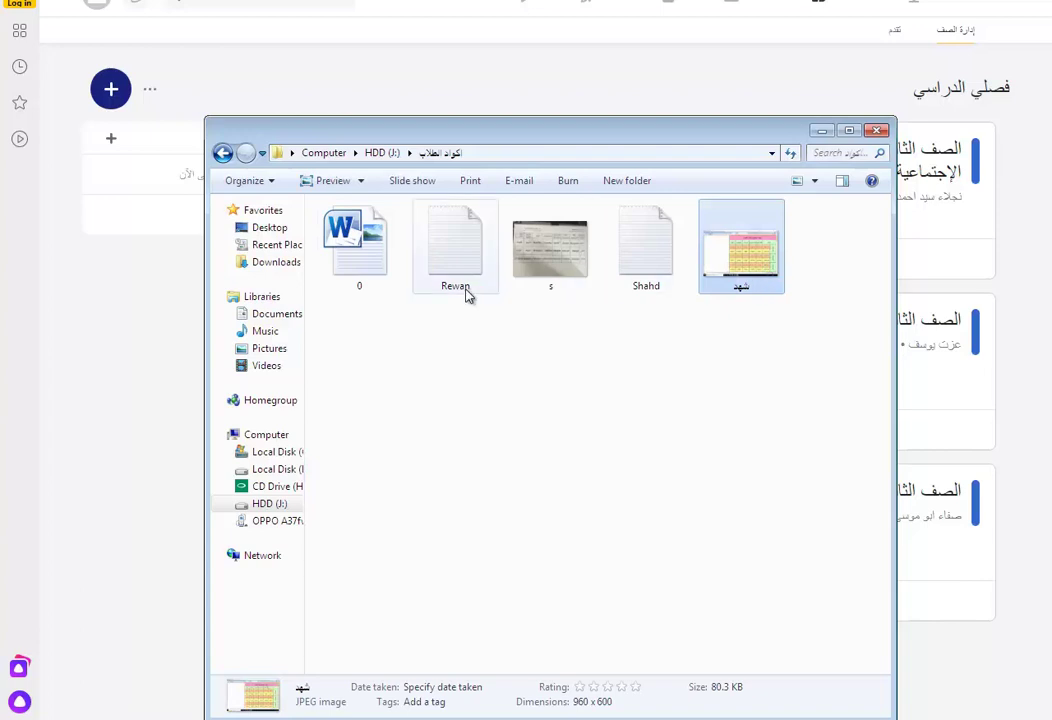
key("Return")
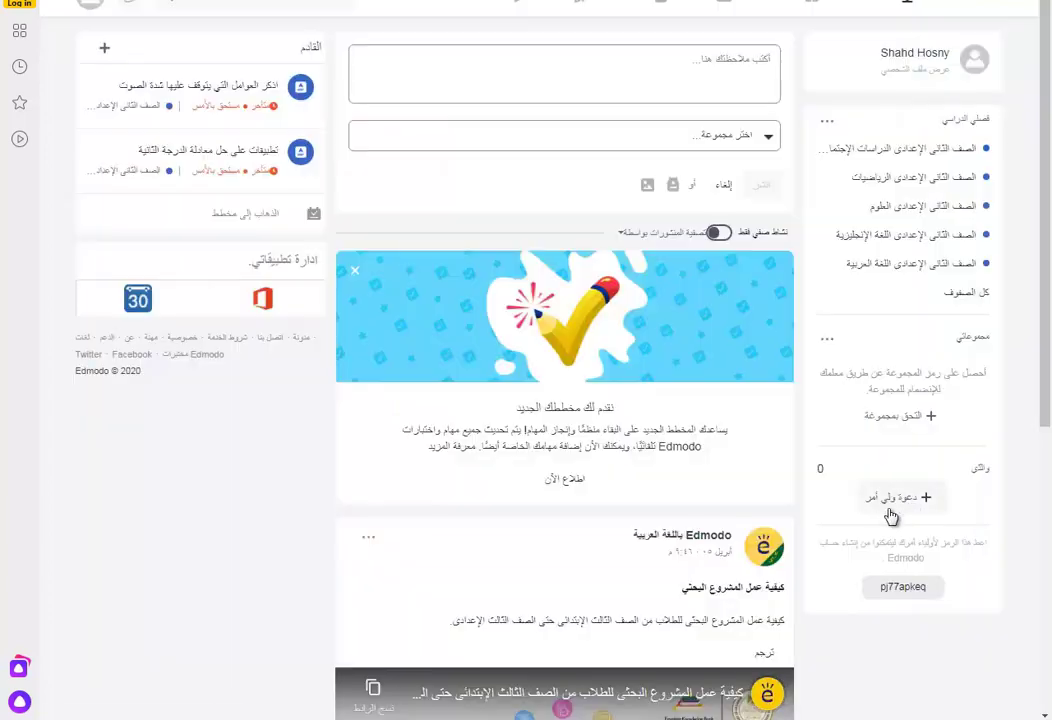
Copy the parent code from the student's Edmodo home page.
left_click_drag(988, 541, 812, 568)
left_click(874, 585)
double_click(903, 586)
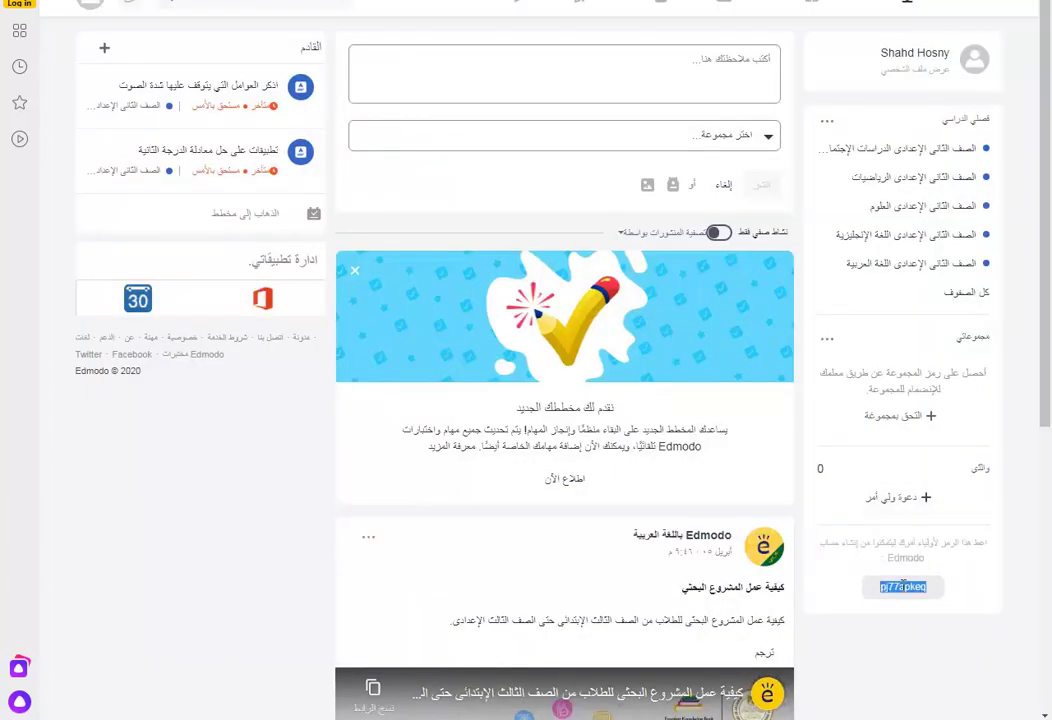
right_click(903, 587)
left_click(893, 603)
Invite a parent by entering the parent's e-mail address, send the notification and continue past the confirmation.
left_click(893, 604)
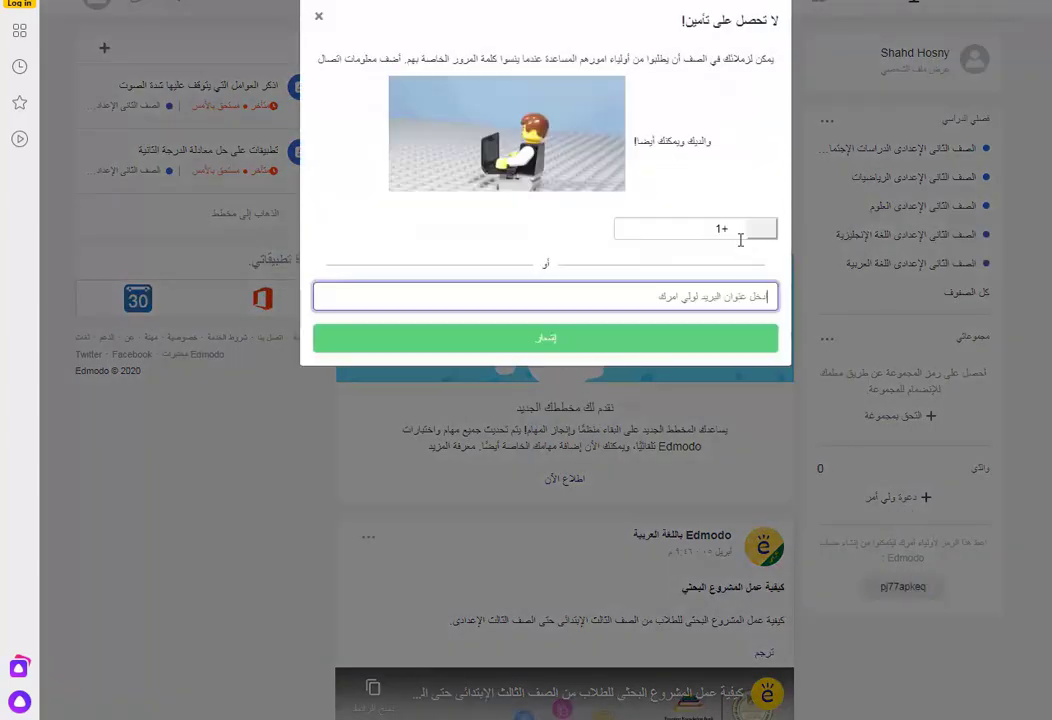
left_click(691, 230)
left_click(715, 300)
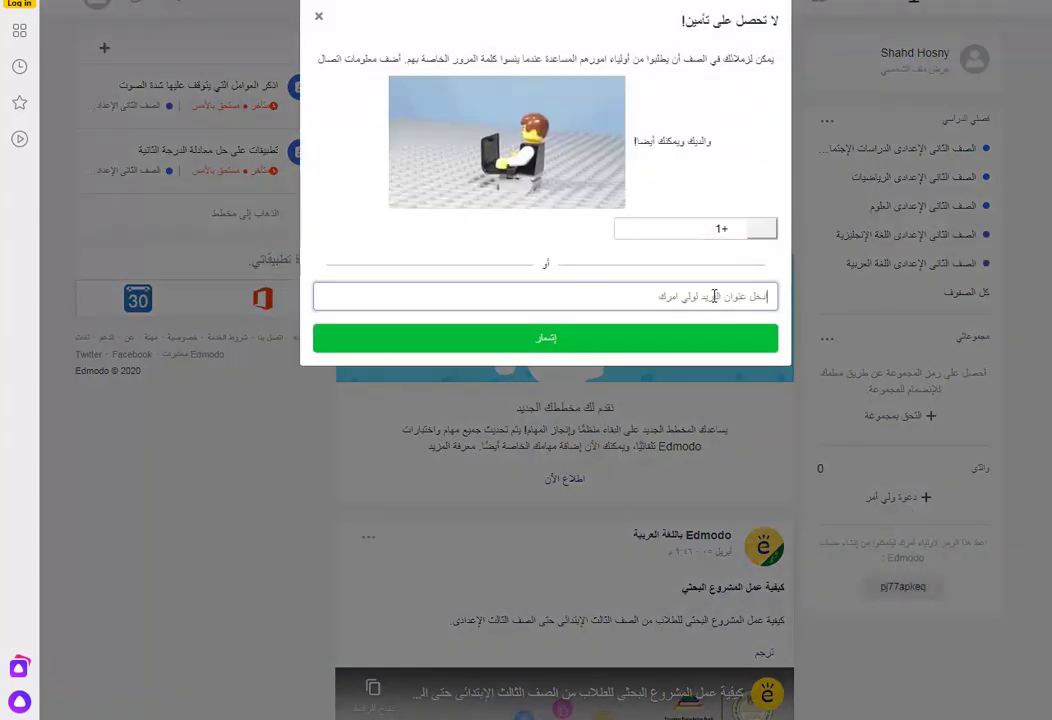
type("ice")
left_click(453, 323)
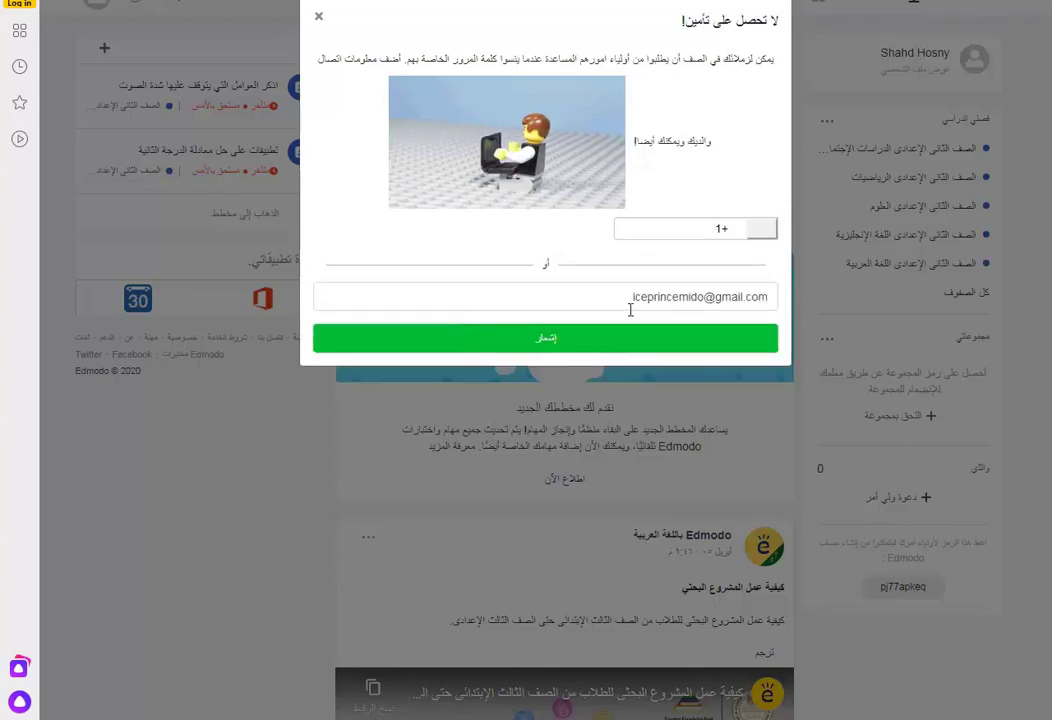
left_click(528, 345)
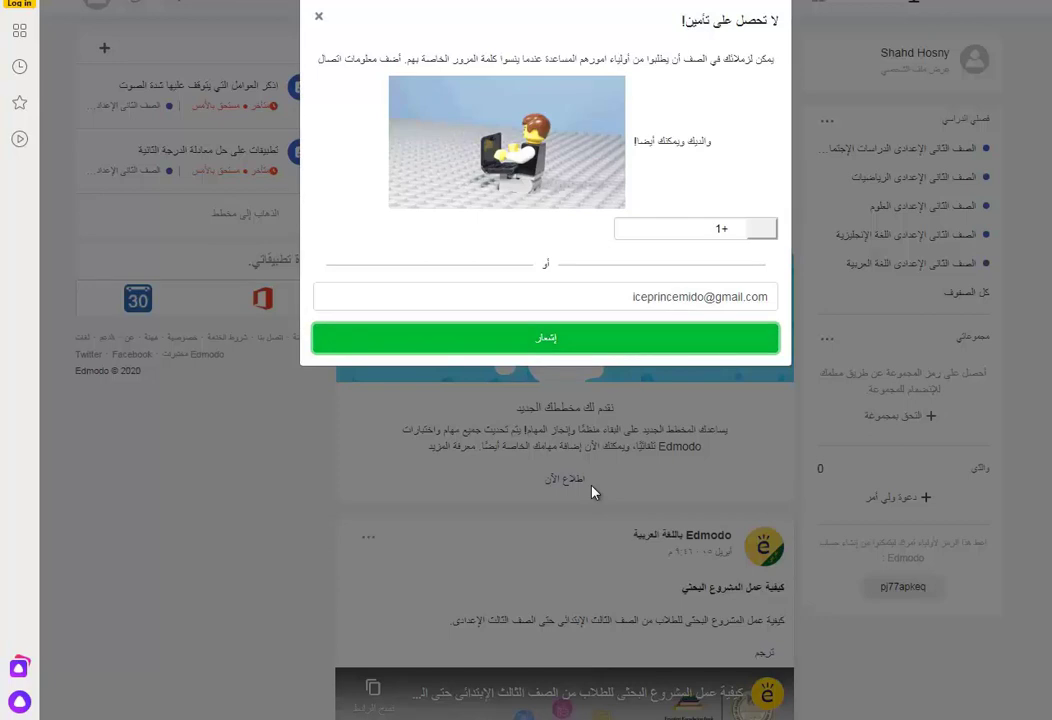
key("Return")
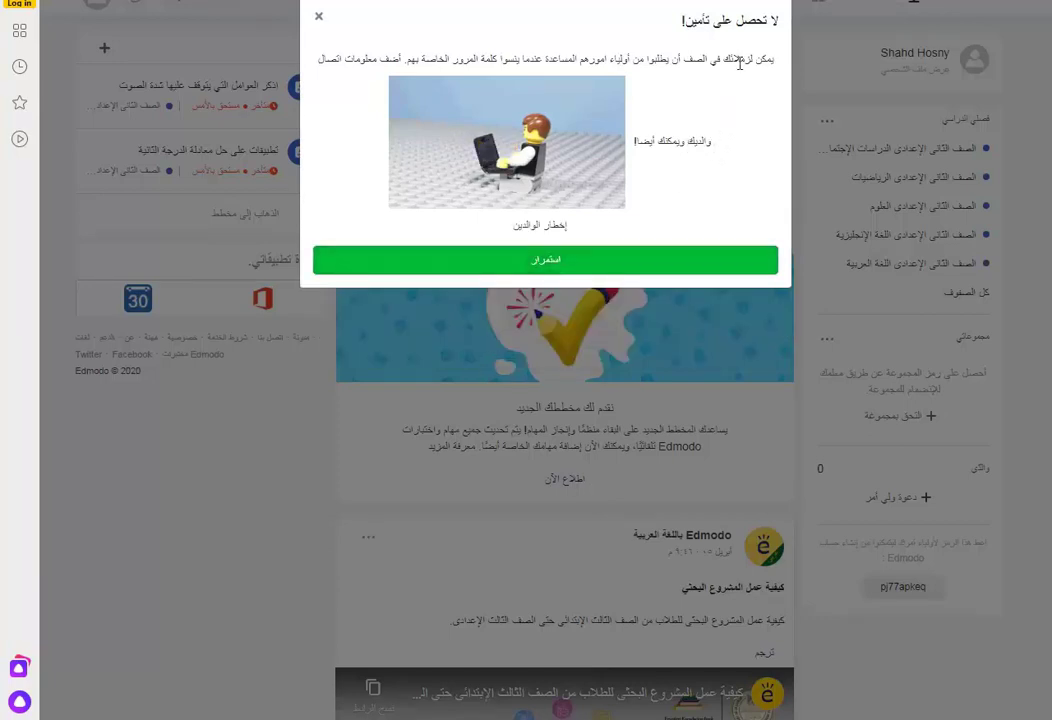
left_click(557, 268)
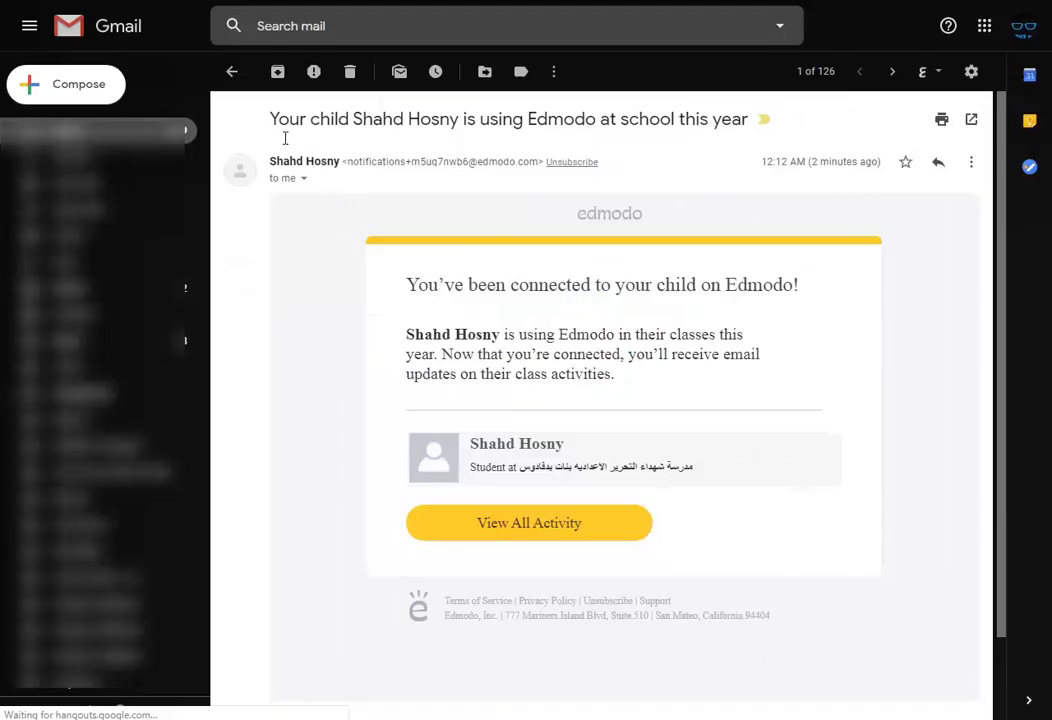
Review Edmodo's parent connection e-mail in Gmail, open the child's activity from it and go back to the Edmodo home page.
left_click_drag(279, 125, 733, 128)
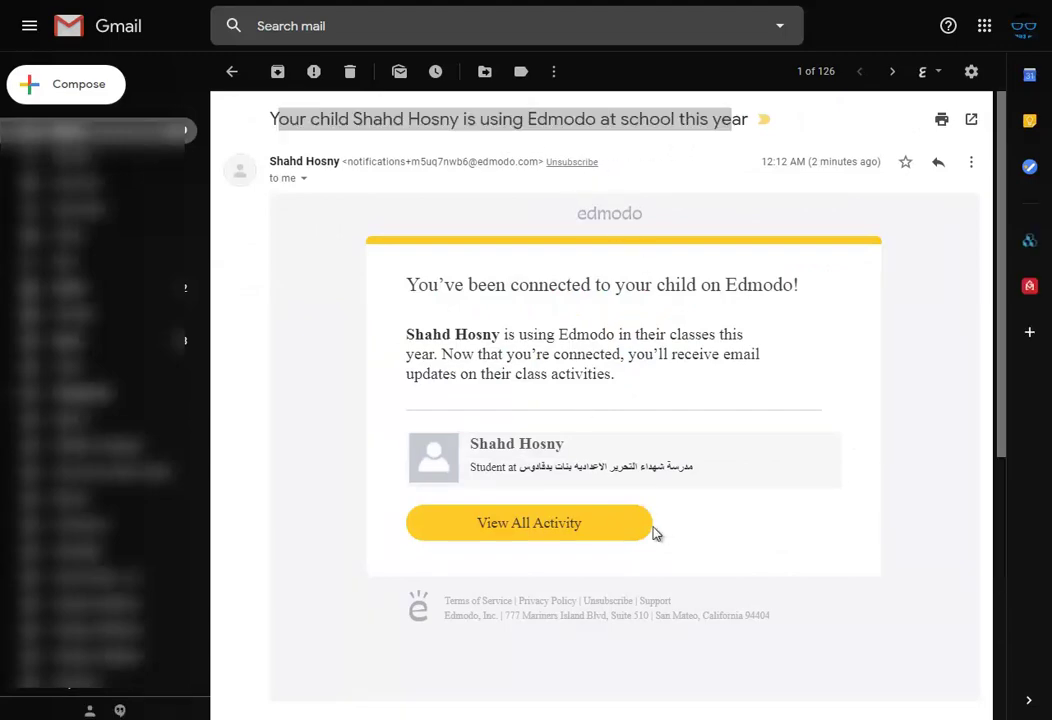
left_click(553, 533)
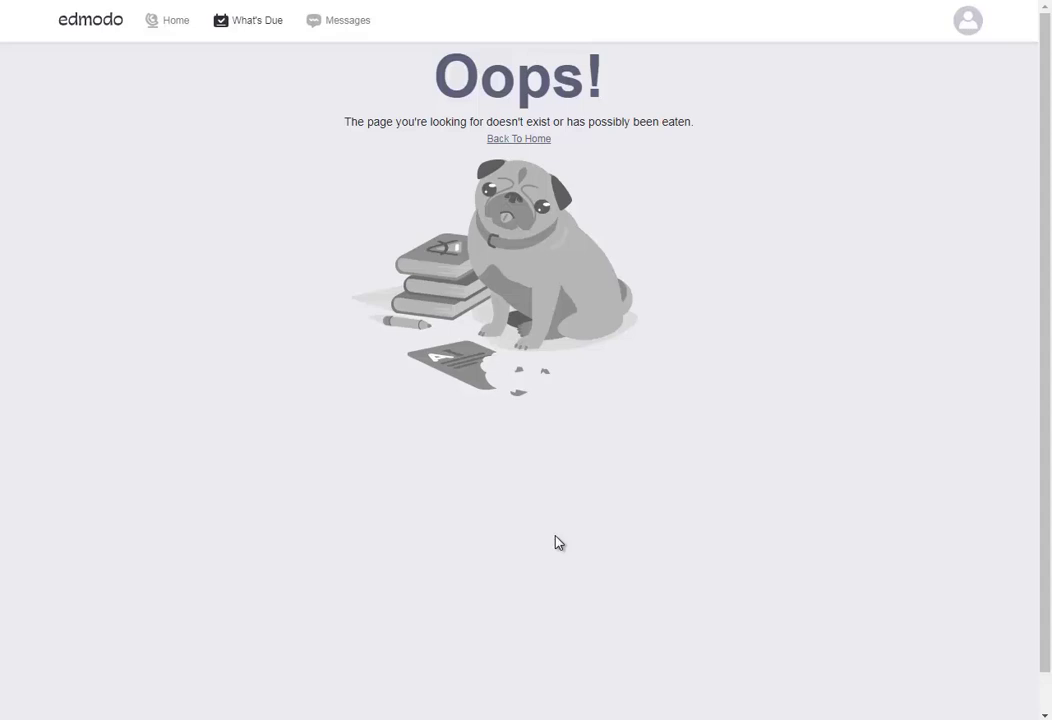
left_click(530, 140)
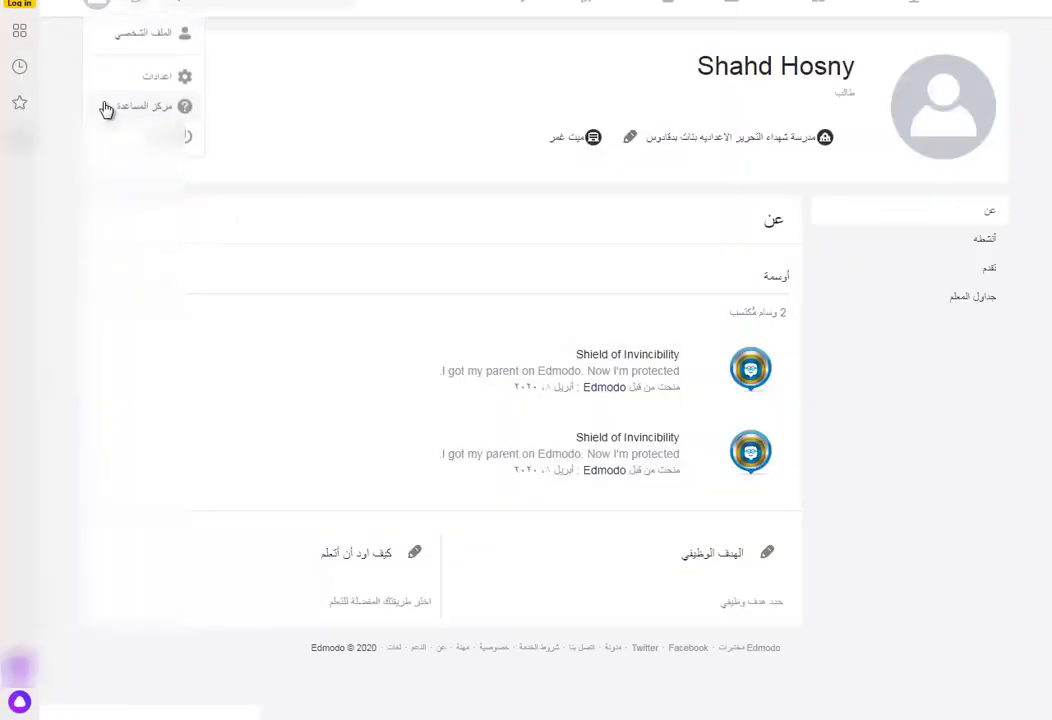
Open the student's account settings and replace the first name and family name with the student's Arabic names.
left_click(155, 80)
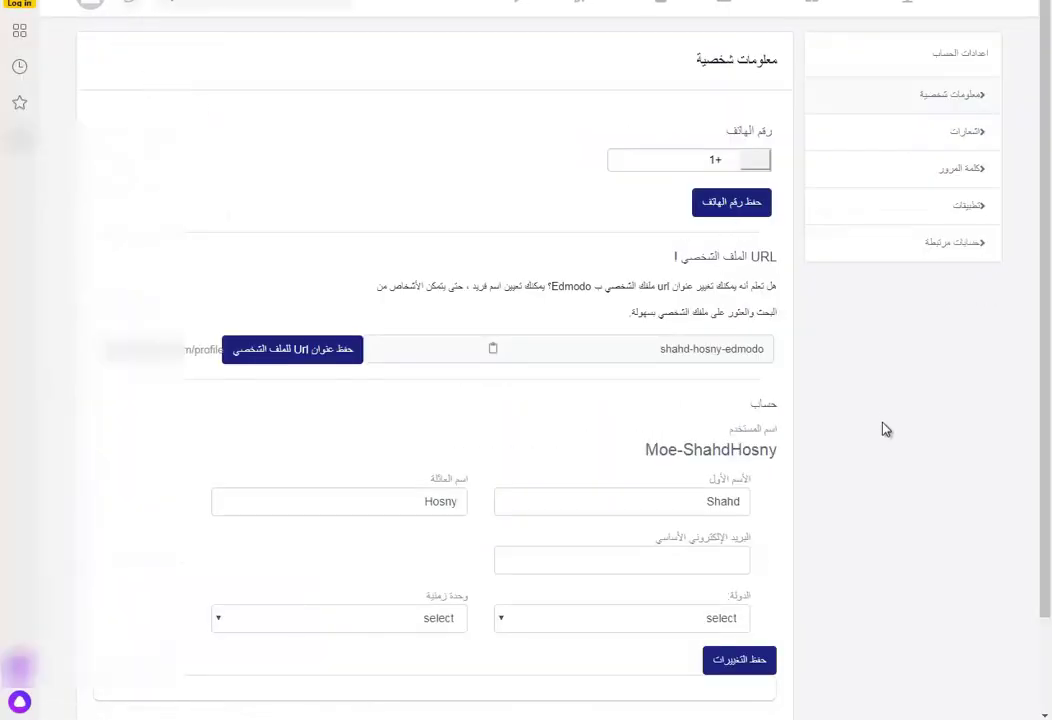
double_click(432, 500)
key("ctrl+v")
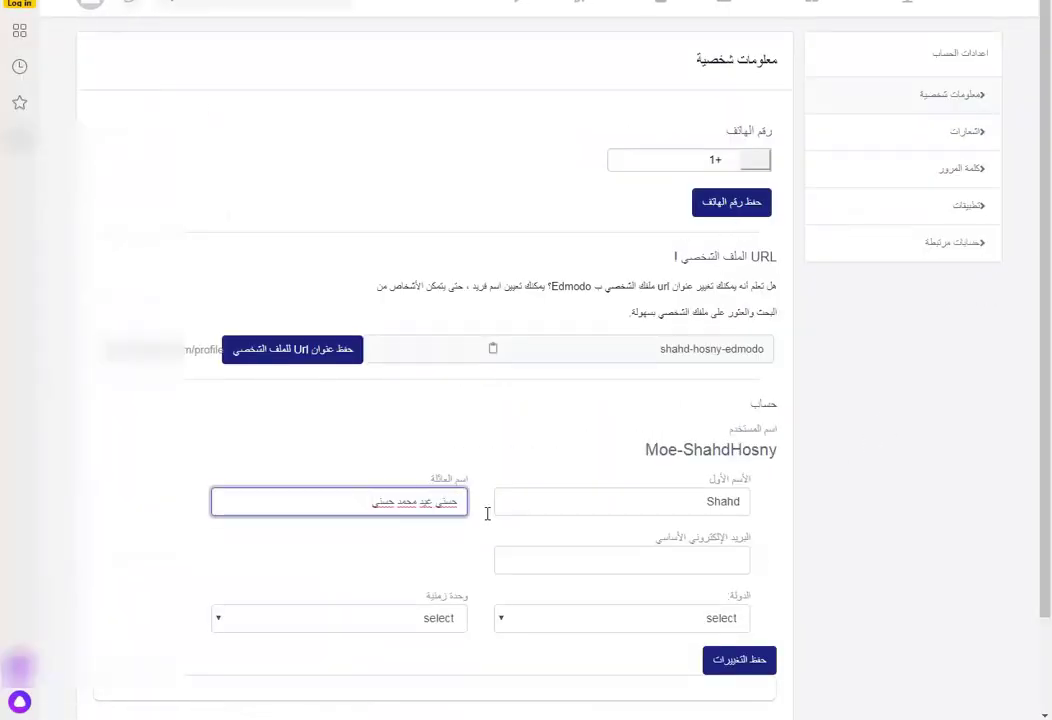
double_click(643, 496)
type("ش")
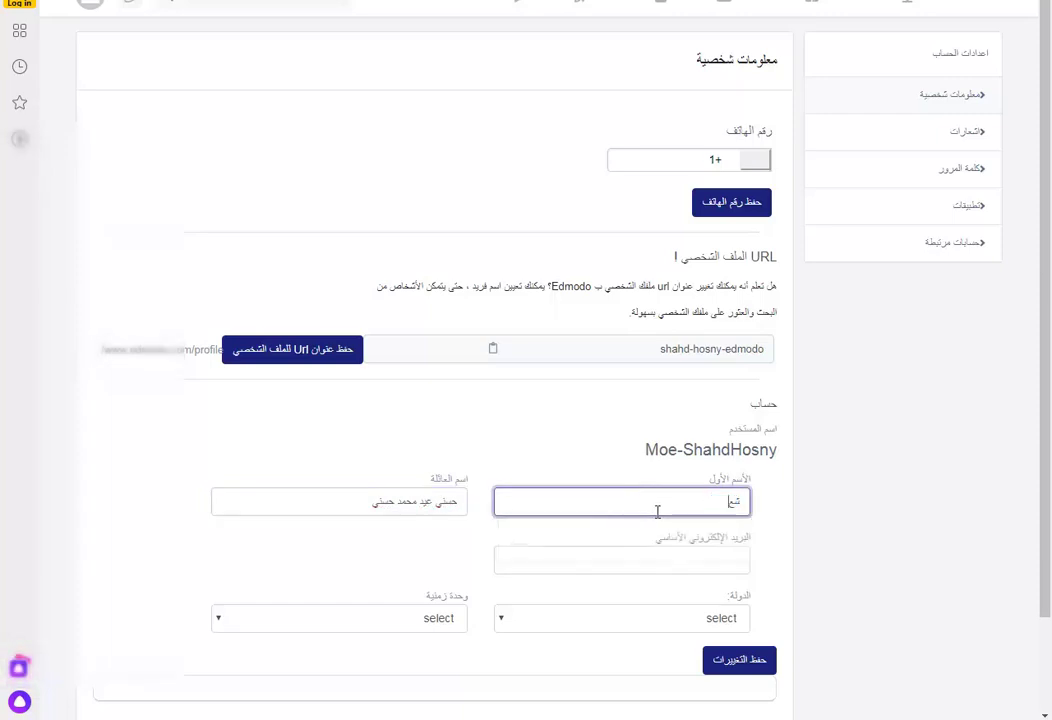
type("هد")
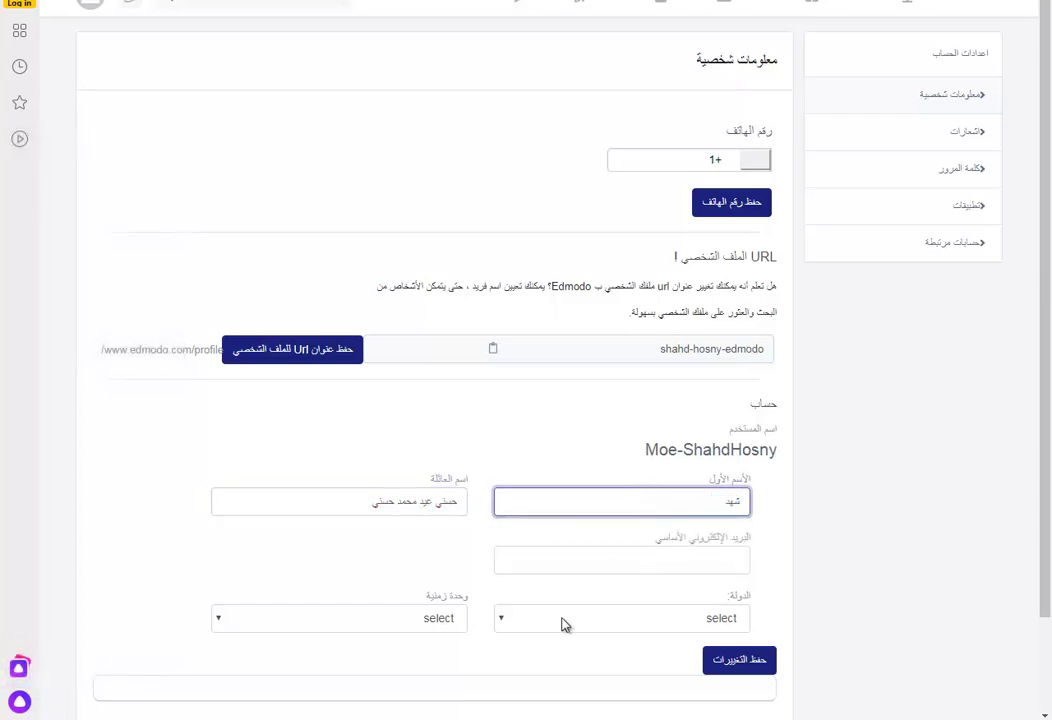
Set the student account's country (الدولة) to Egypt.
left_click(727, 628)
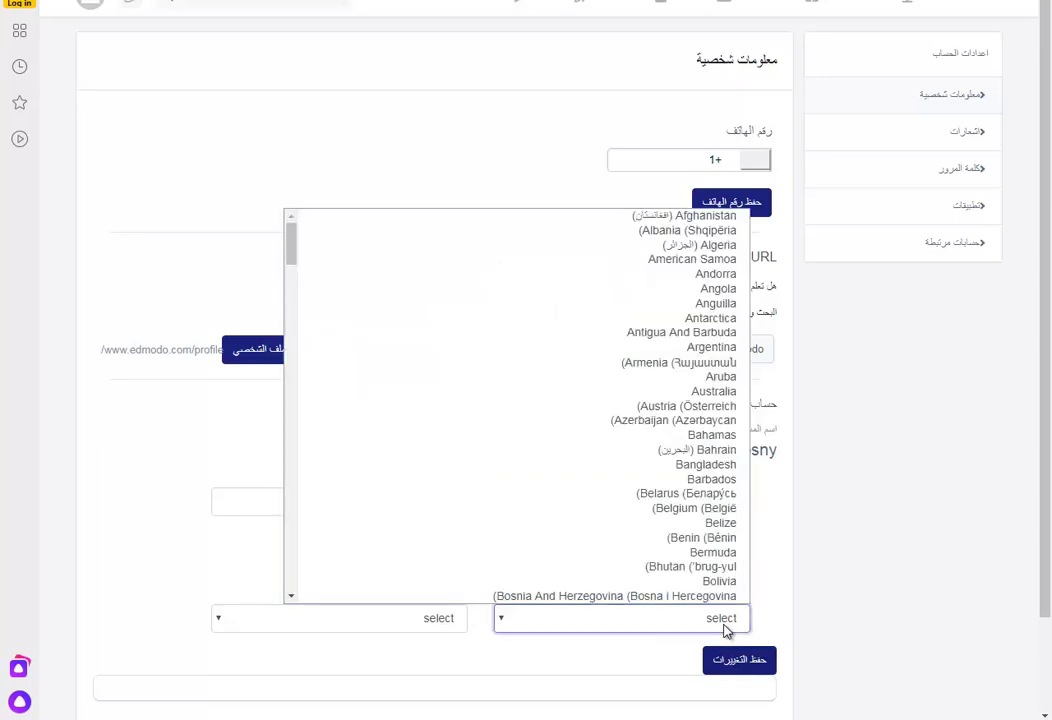
type("egypt")
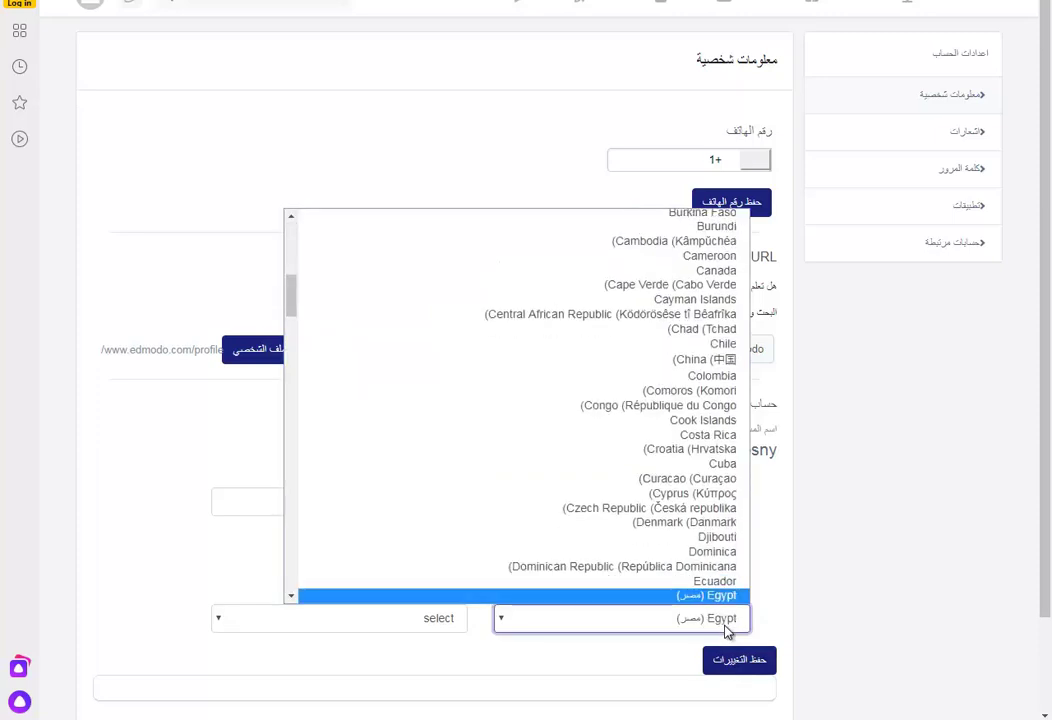
key("Return")
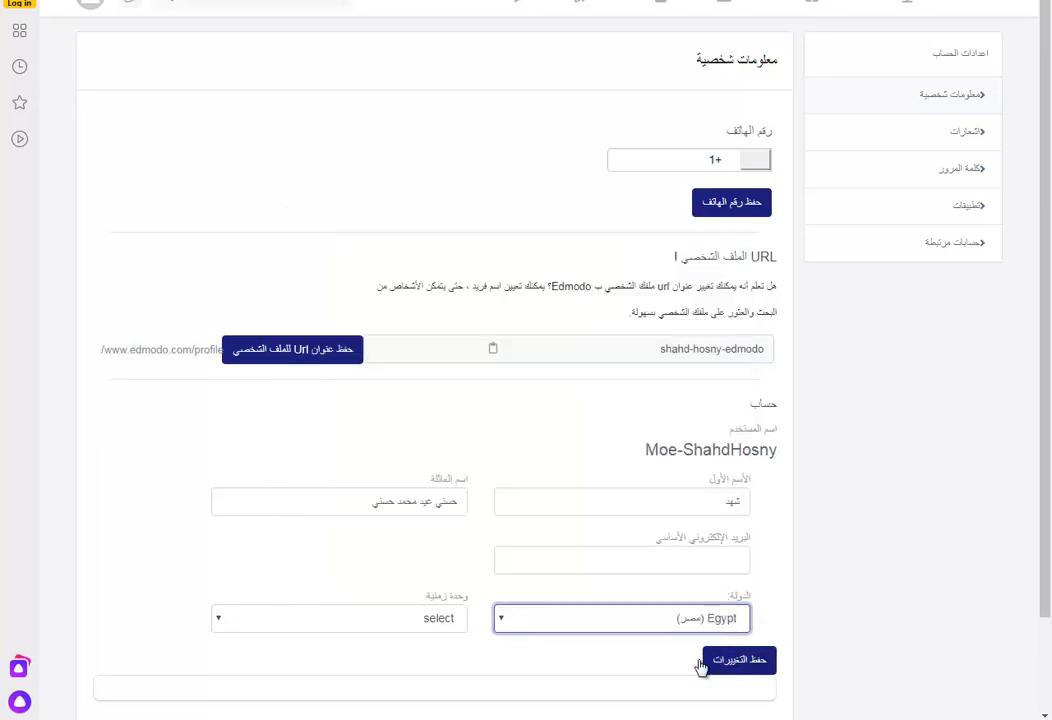
Set the student account's time zone (وحدة زمنية) to التوقيت الرسمي الشرقي (GMT-6: 00).
left_click(439, 620)
scroll(425, 604, "down", 1)
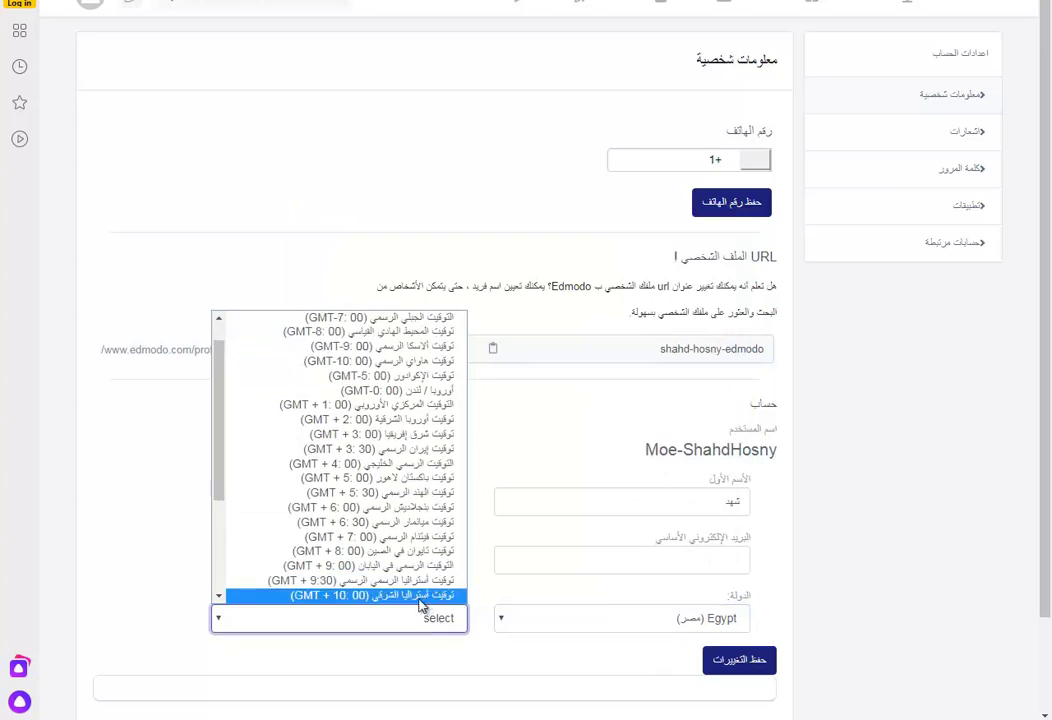
scroll(257, 421, "down", 5)
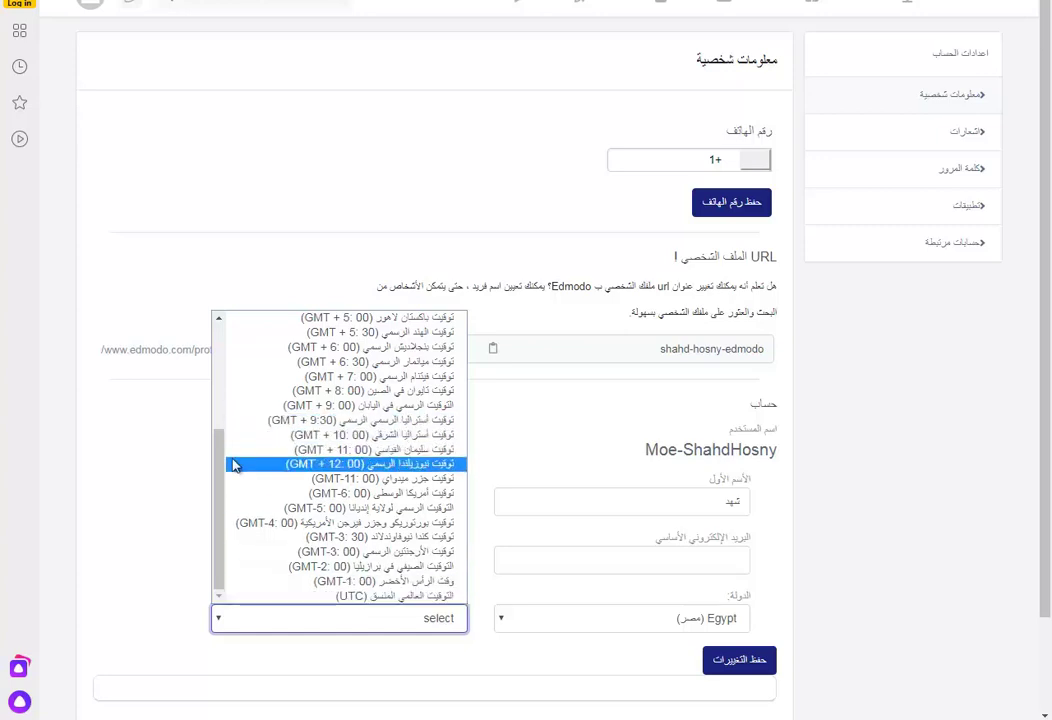
left_click_drag(220, 468, 228, 349)
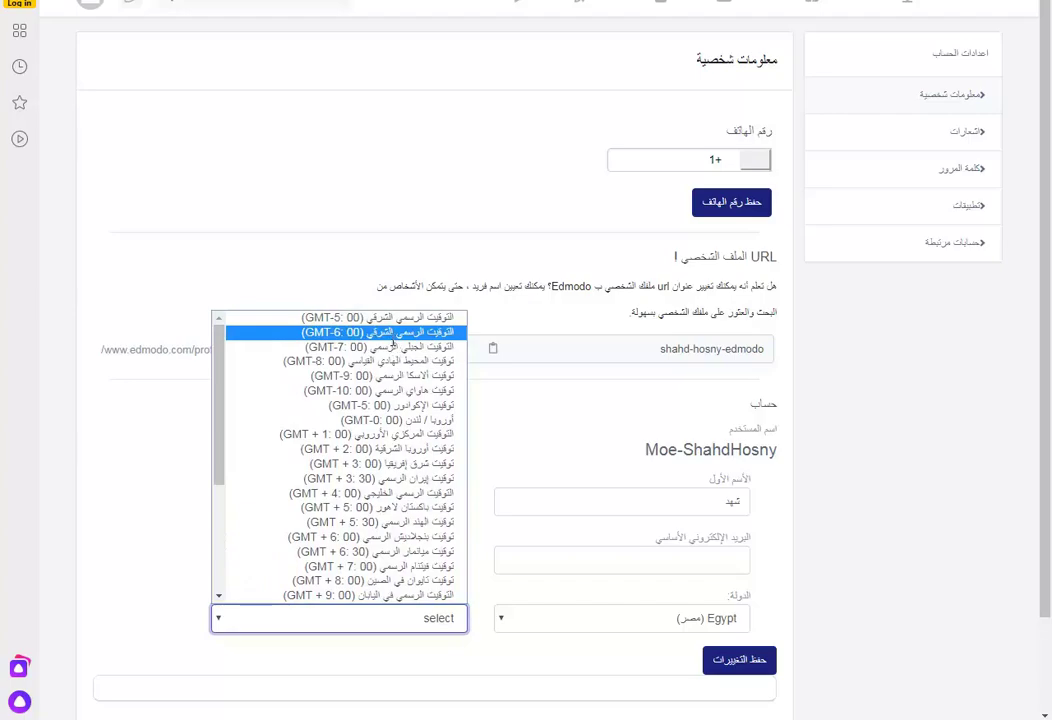
left_click(394, 338)
Save the account changes, confirming them with the account password copied from the Notepad notes.
left_click(730, 660)
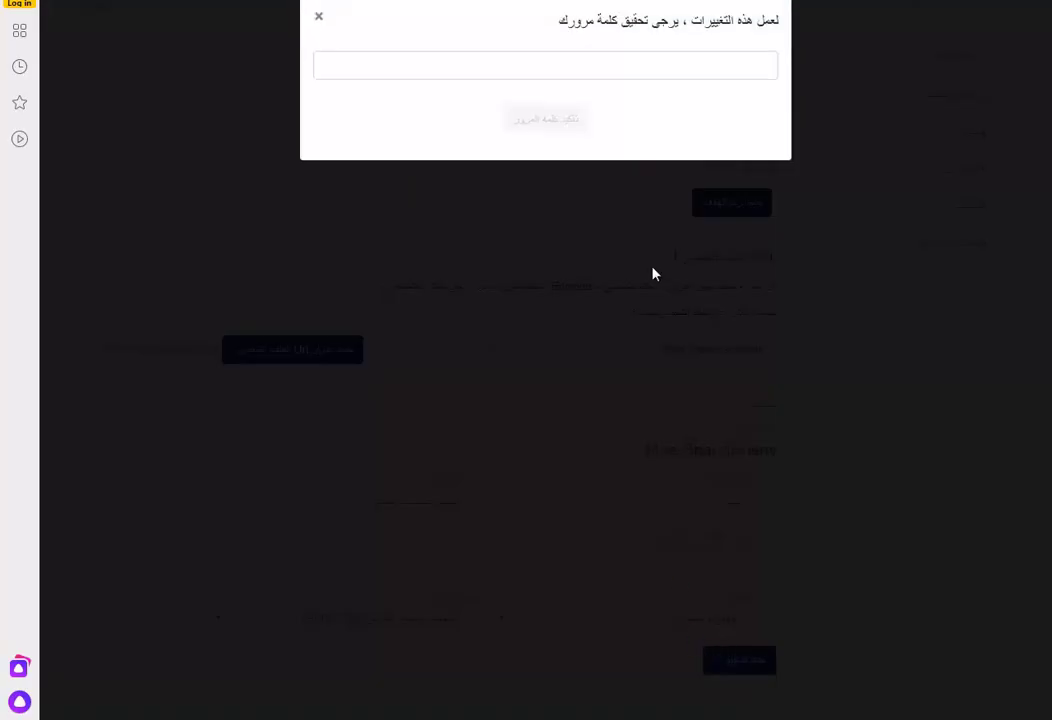
left_click(576, 72)
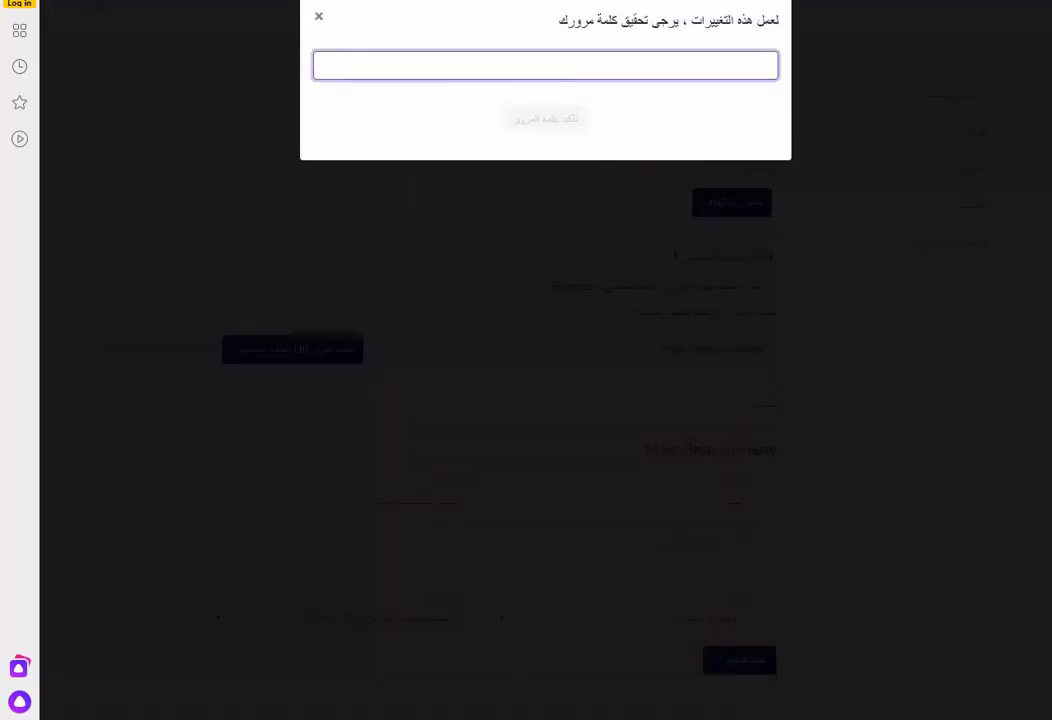
left_click(510, 716)
double_click(370, 270)
key("ctrl+c")
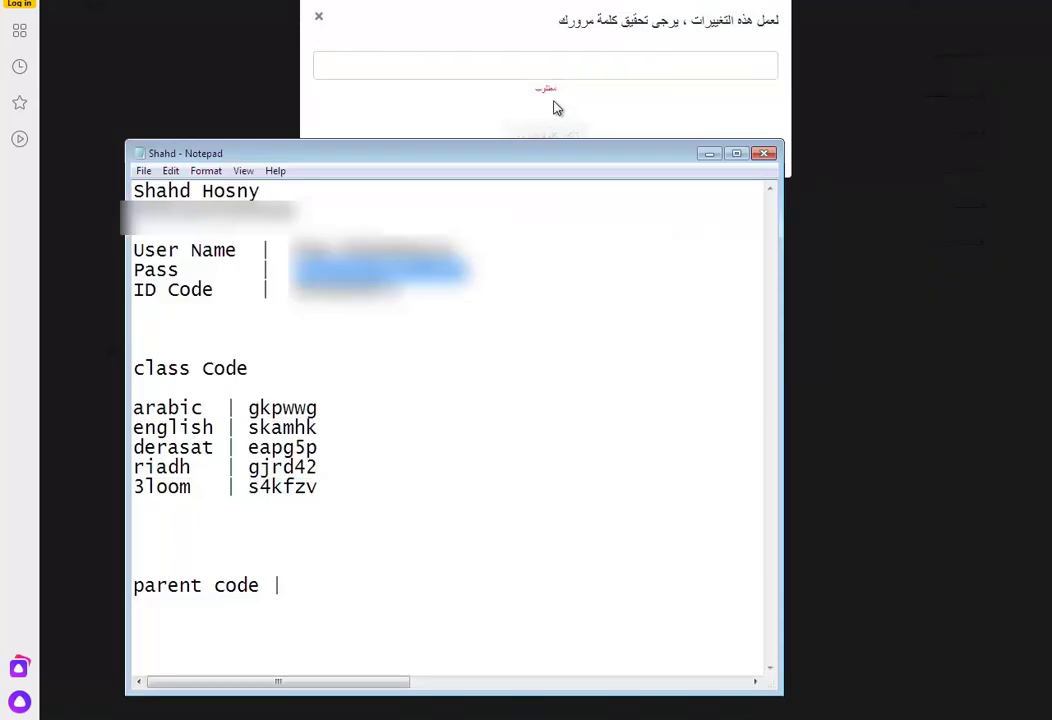
left_click(547, 113)
key("ctrl+v")
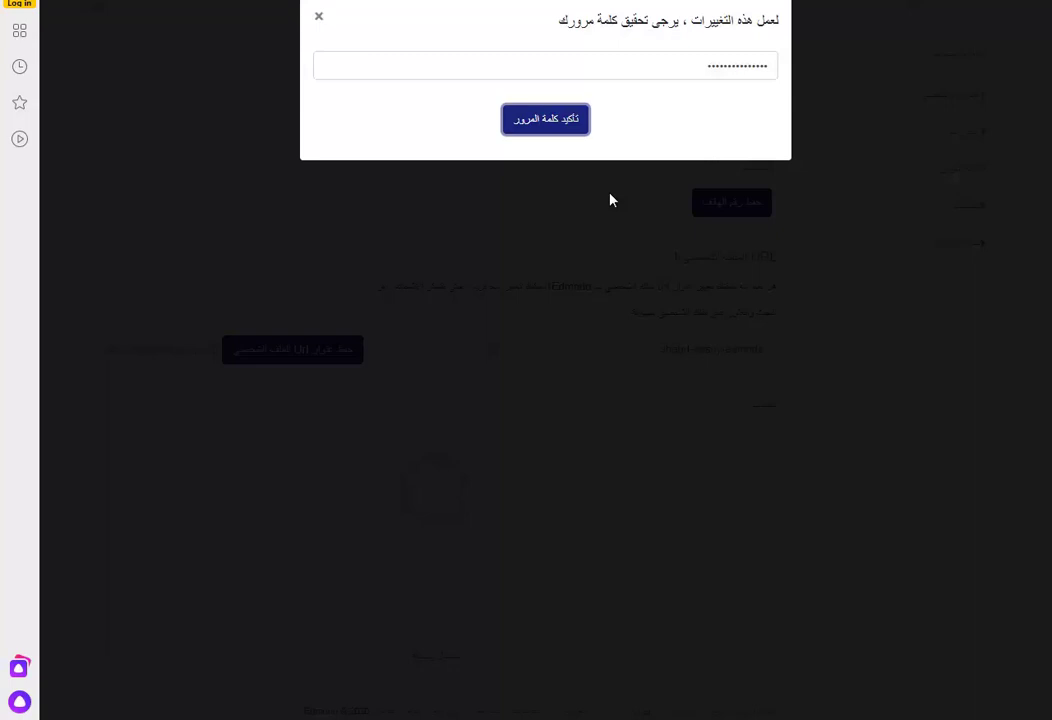
key("Return")
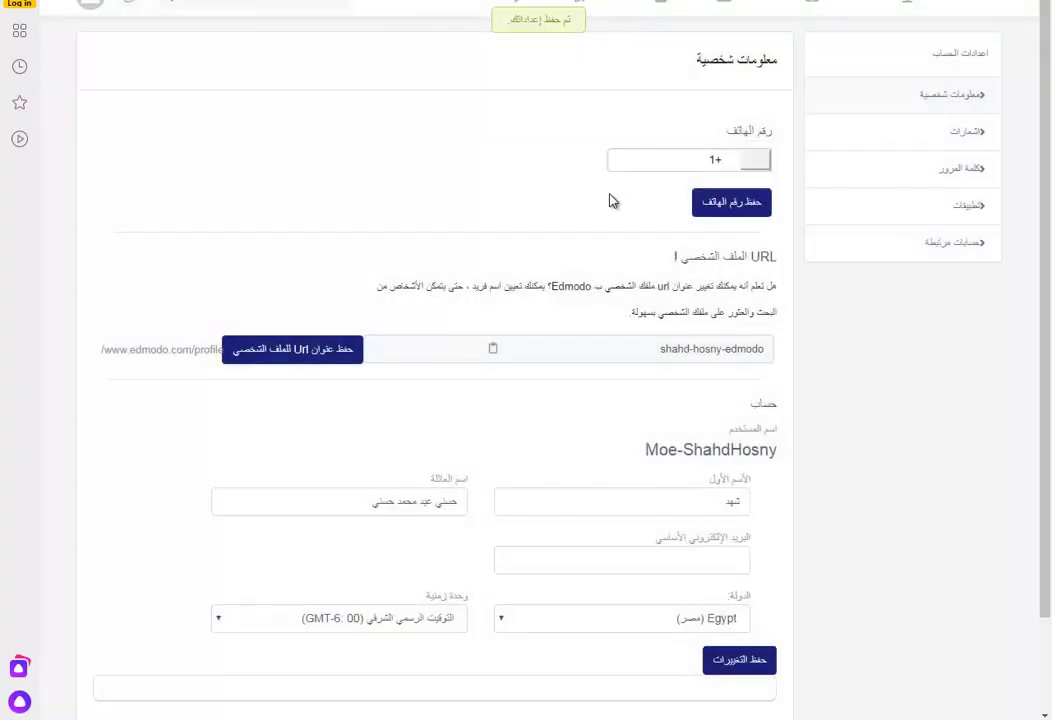
View the student's profile page from the home page, and return to the account settings.
left_click(897, 7)
left_click(935, 75)
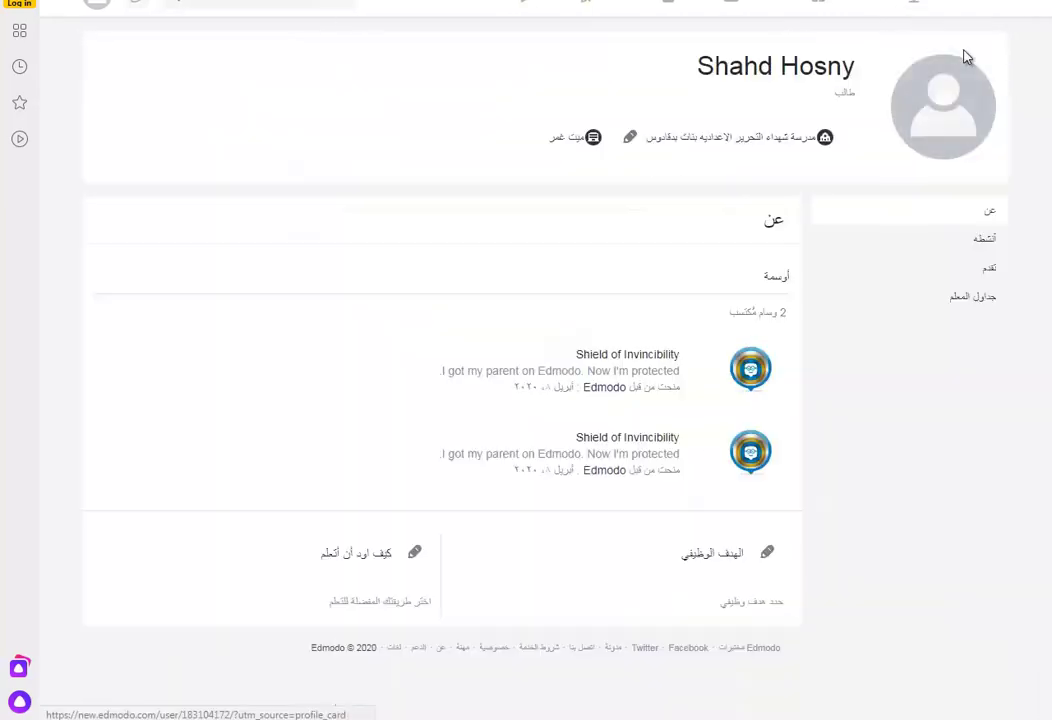
left_click(95, 5)
left_click(167, 91)
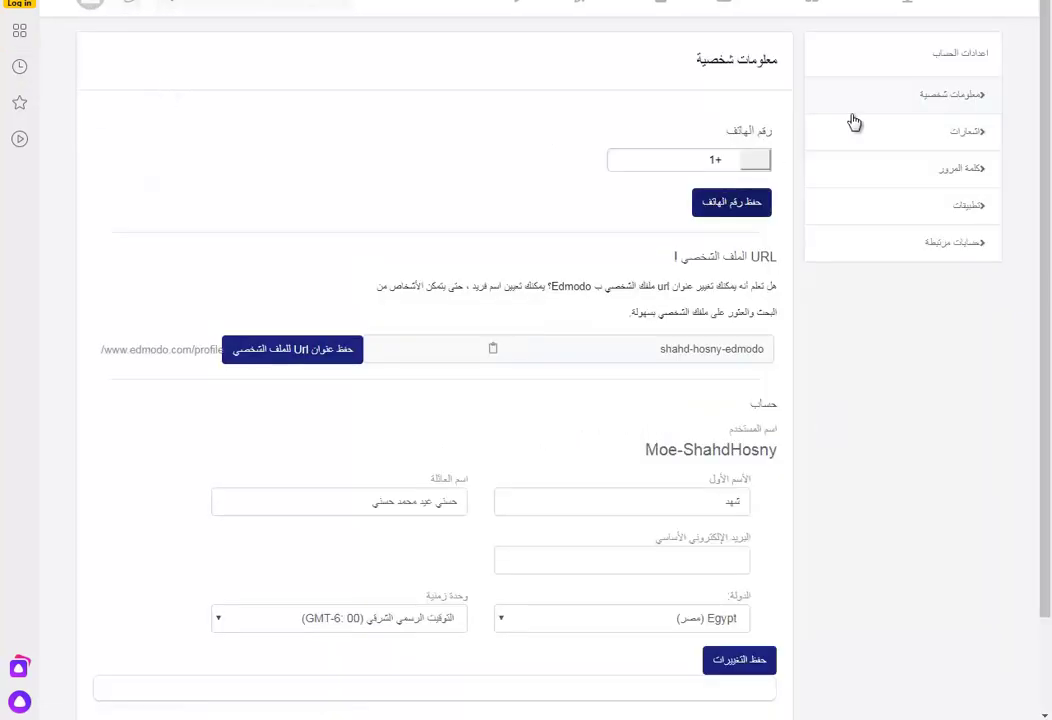
From the classes page, open the science assignment اذكر العوامل التي يتوقف عليها شدة الصوت in full.
left_click(738, 4)
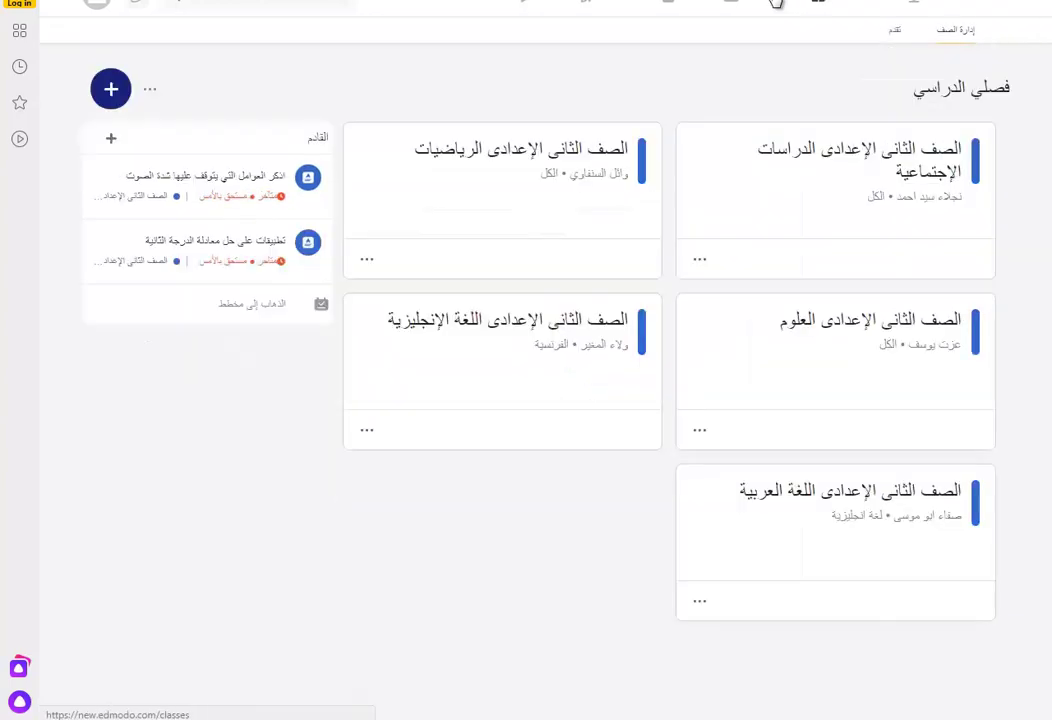
left_click(235, 185)
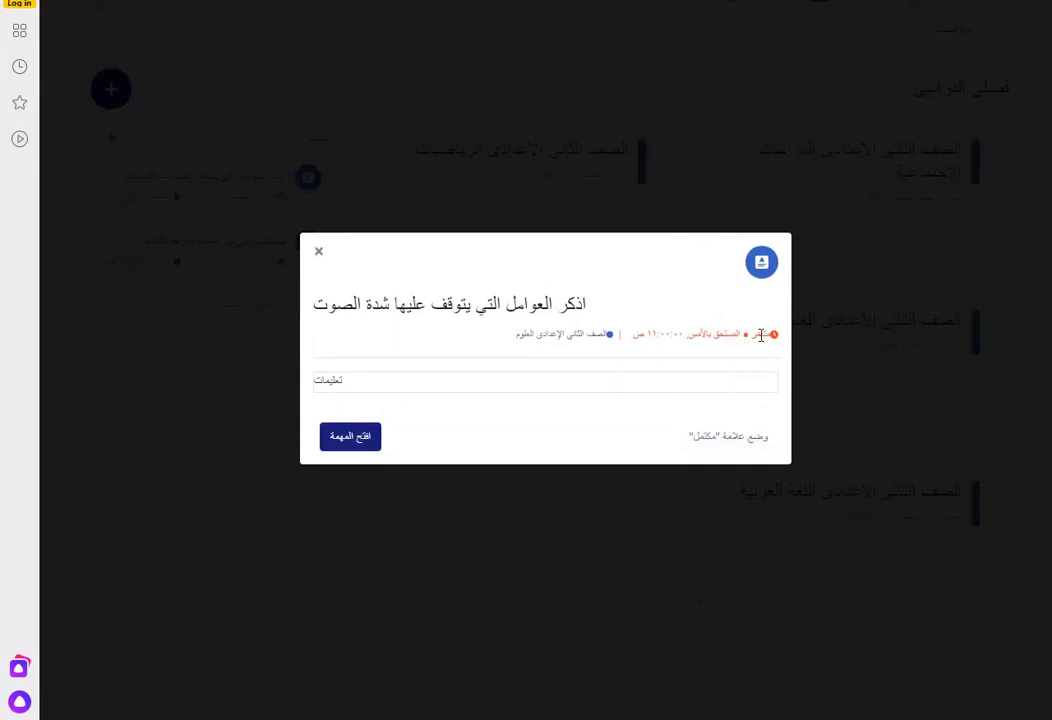
left_click(366, 443)
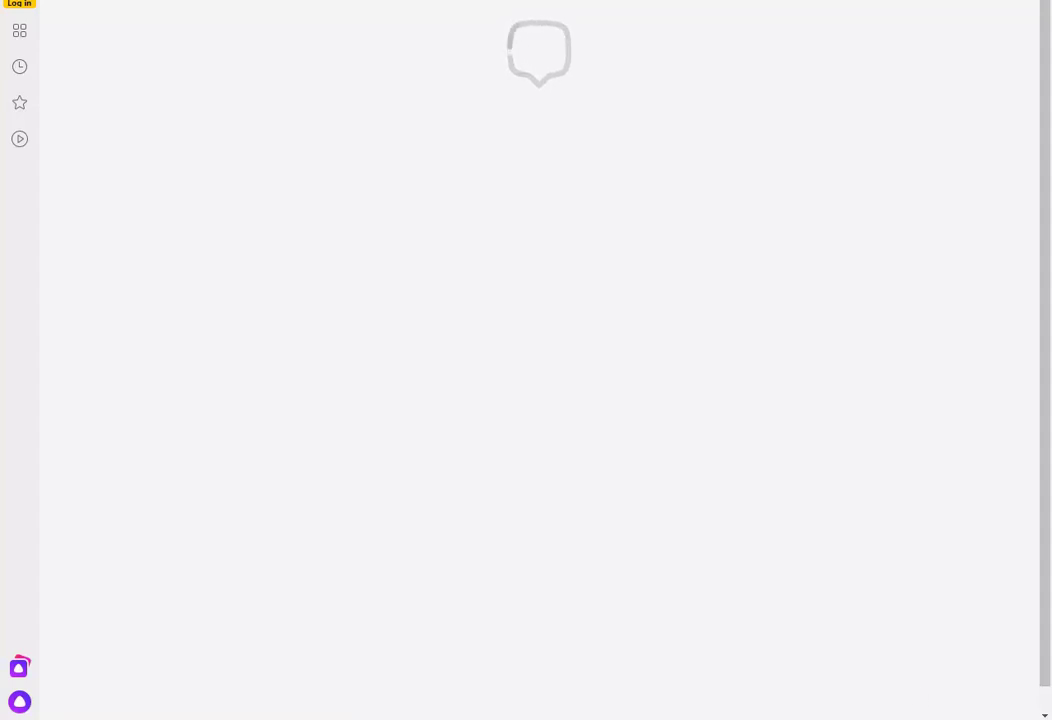
left_click(967, 718)
left_click(810, 677)
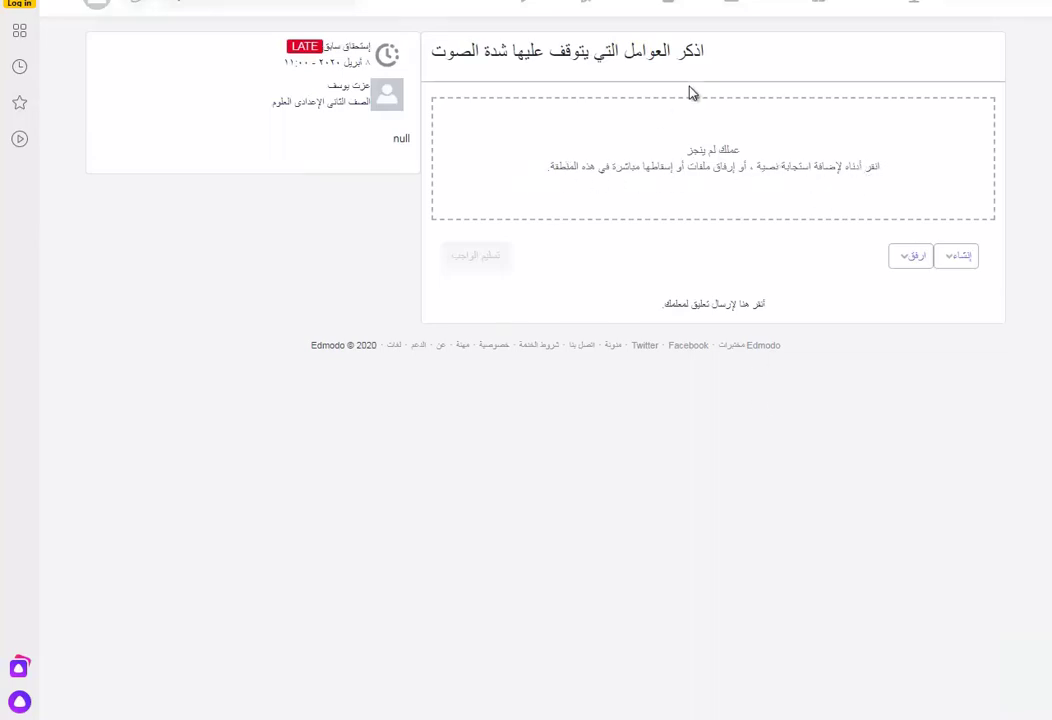
Check the science assignment's attachment options and add a text response field and a Word document to the submission.
left_click_drag(460, 68, 763, 199)
left_click(763, 199)
left_click(918, 261)
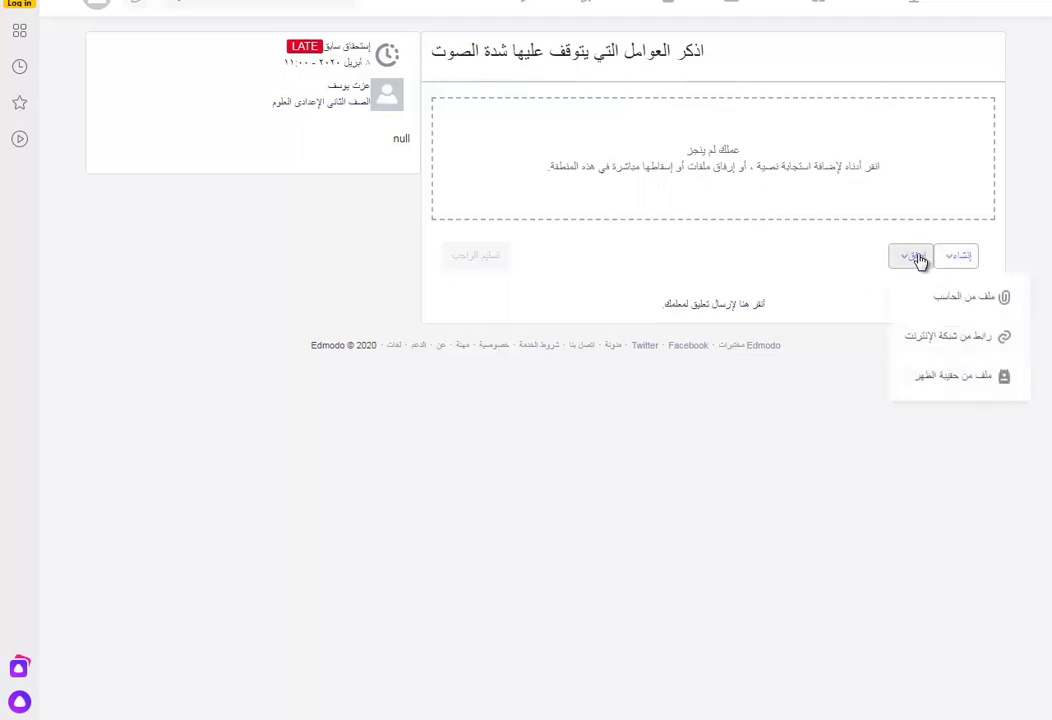
left_click(956, 262)
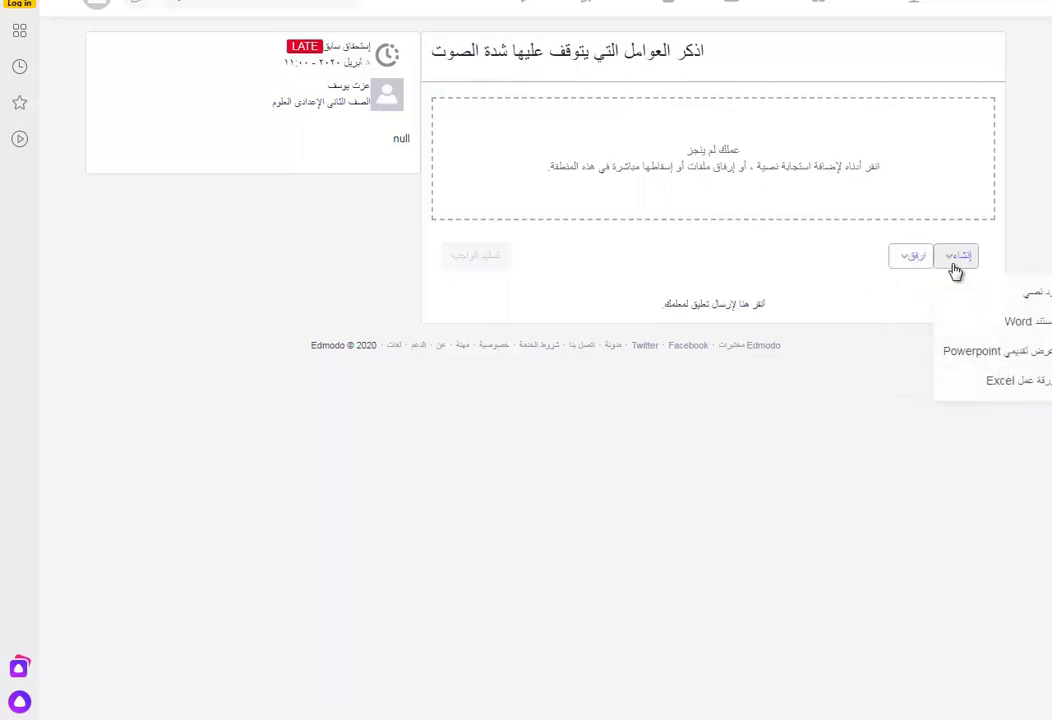
left_click(1027, 303)
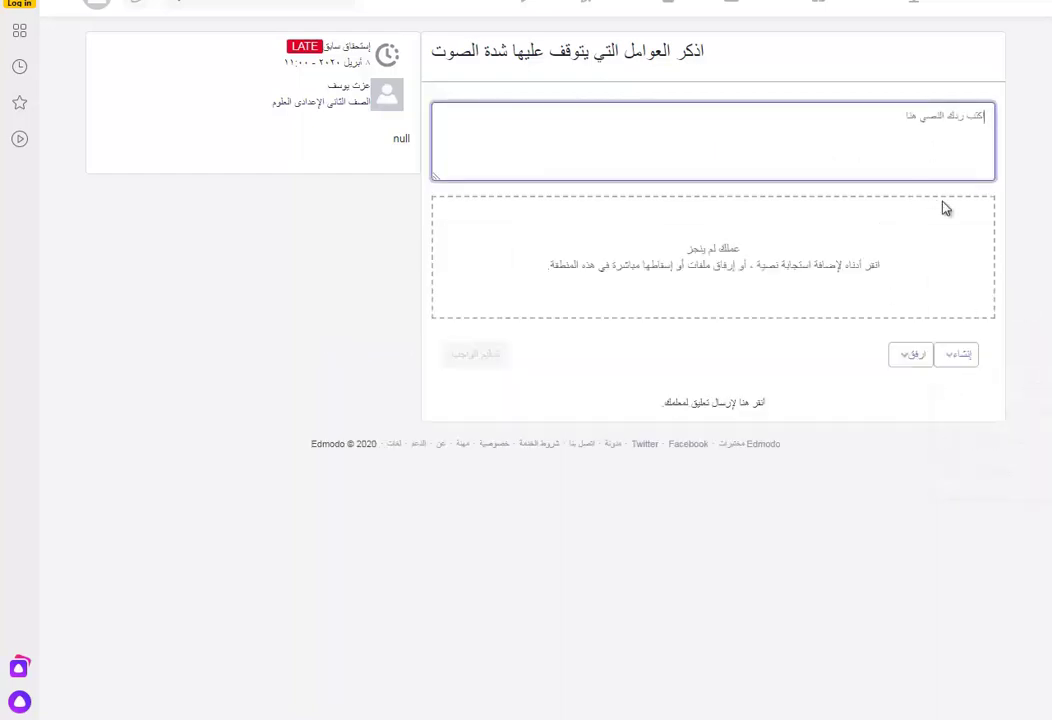
type("lsnglnsd")
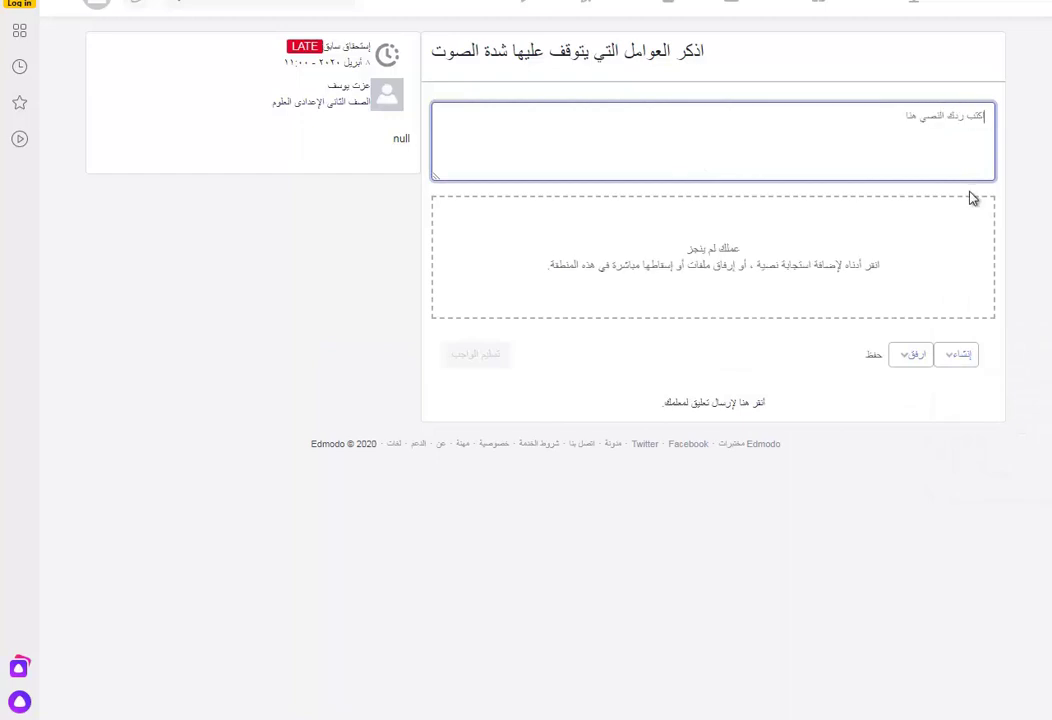
Look through the backpack (حقيبة الظهر) as an attachment source, close it and return to the classes page.
left_click(912, 288)
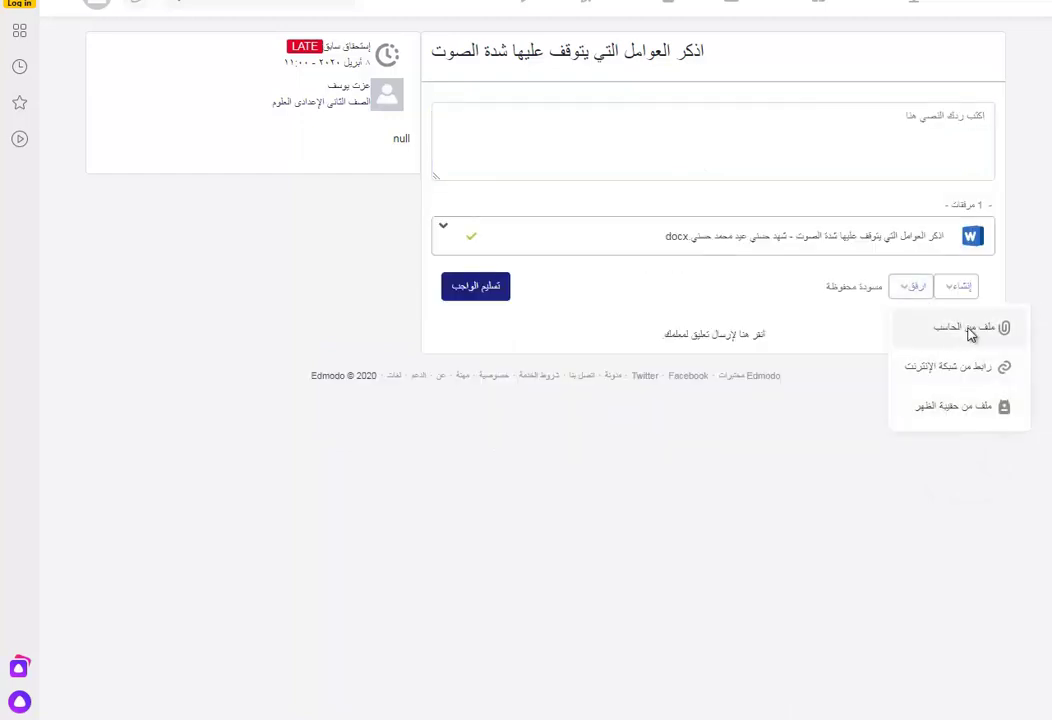
left_click(960, 407)
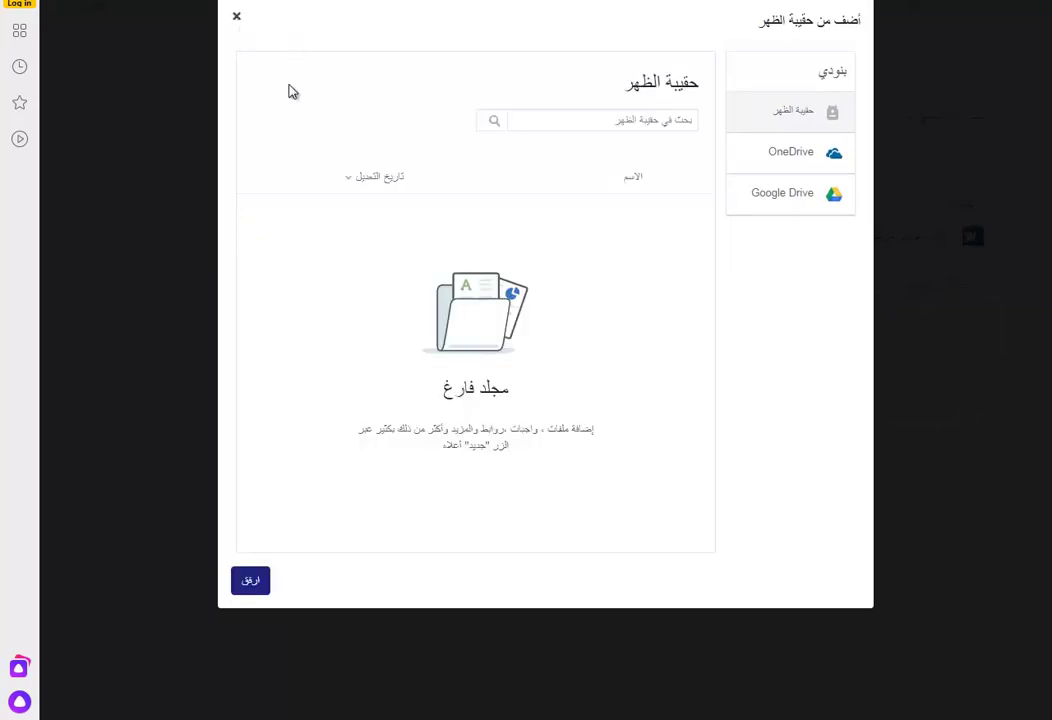
left_click(622, 122)
left_click(236, 17)
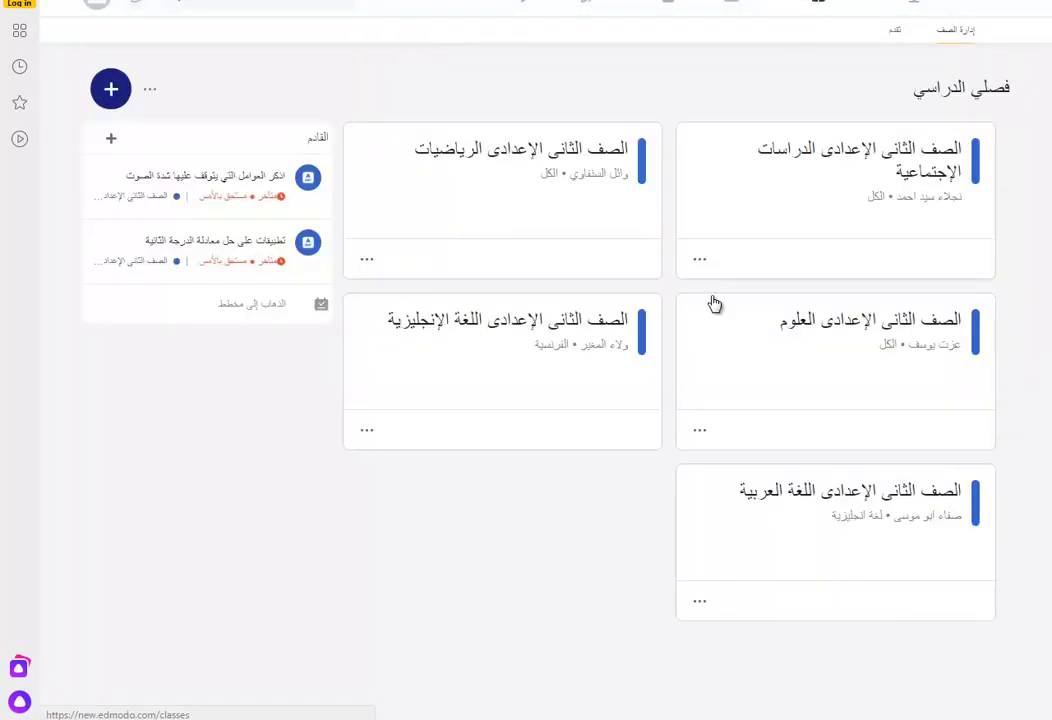
Review the instructions and attached image of the mathematics assignment تطبيقات على حل معادلة الدرجة الثانية.
left_click(228, 250)
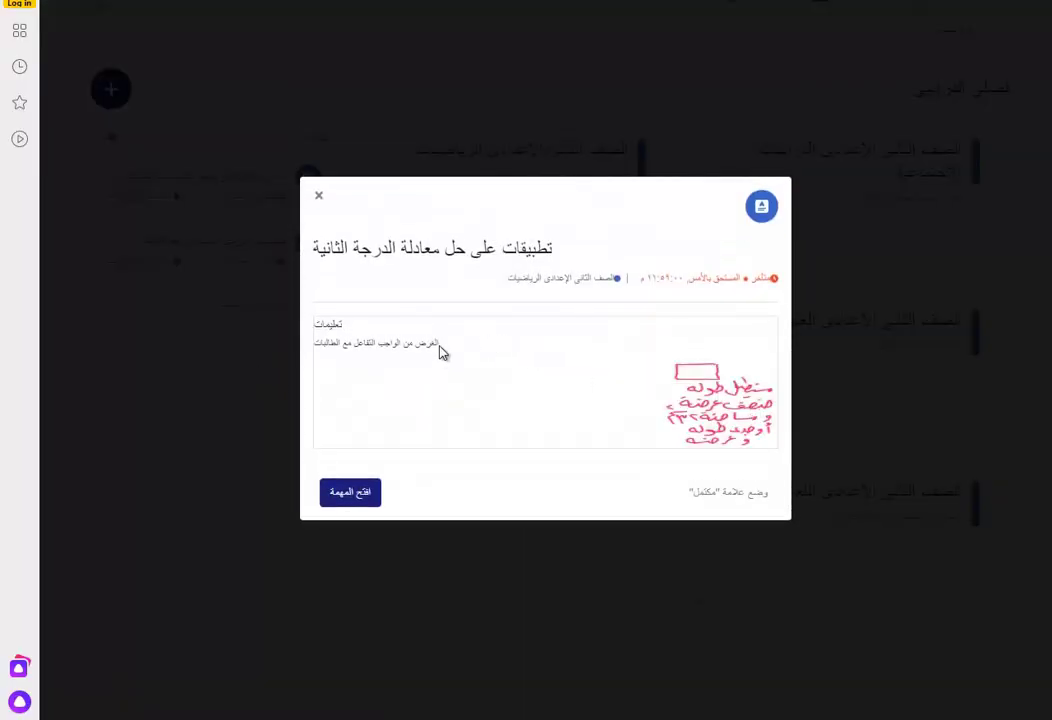
left_click_drag(441, 351, 331, 361)
left_click(354, 352)
left_click(675, 403)
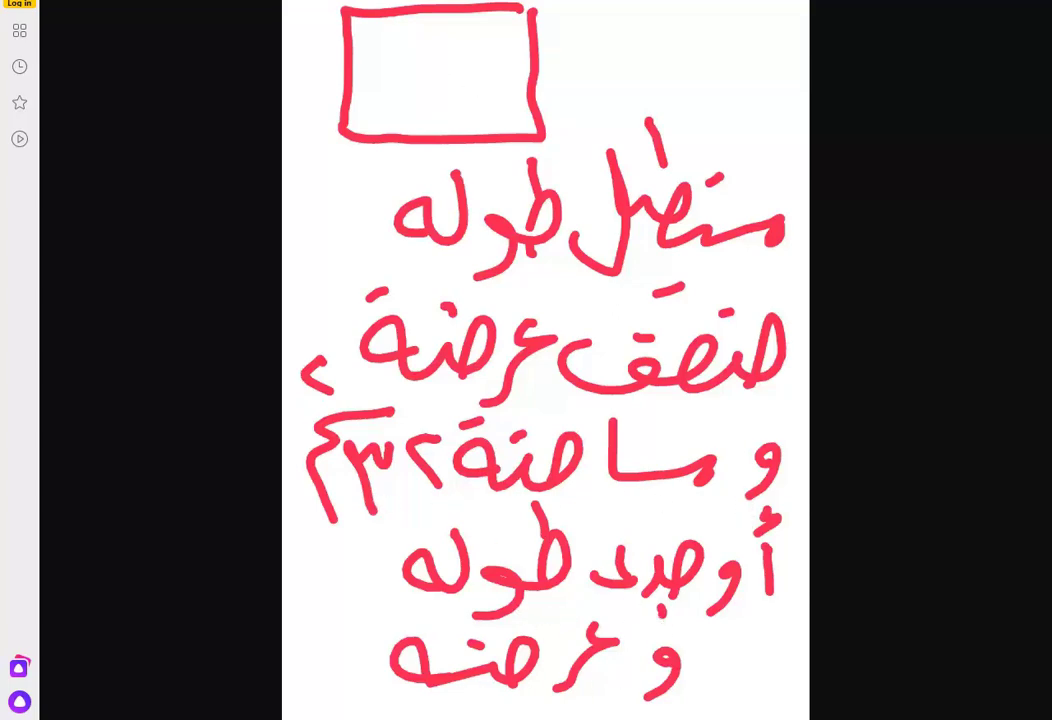
key("Escape")
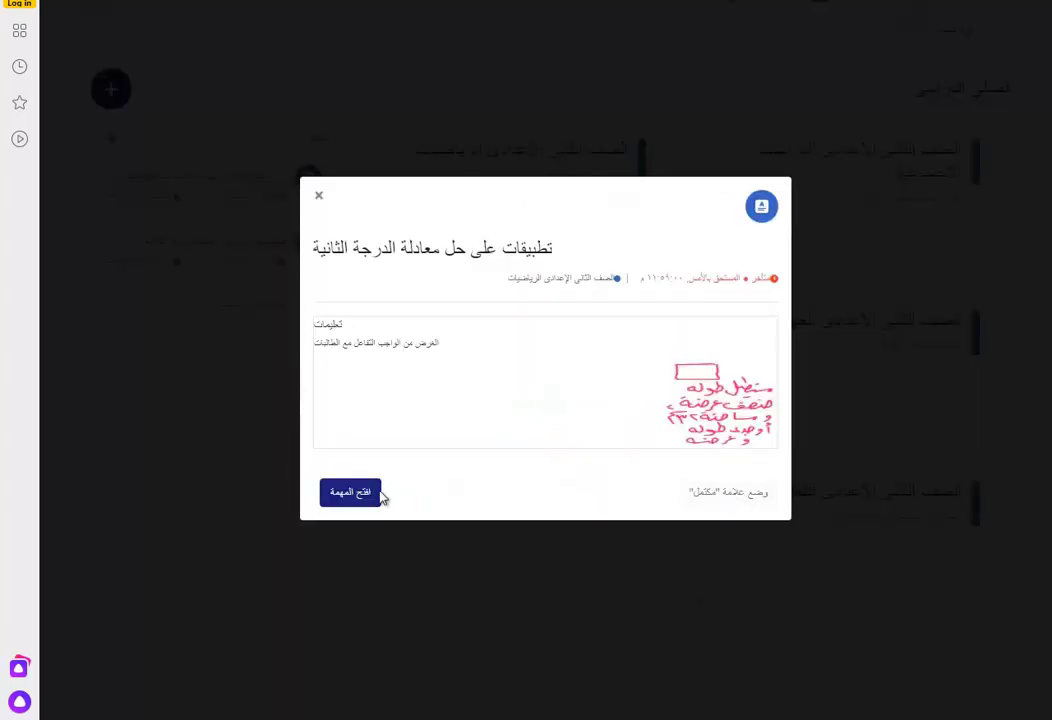
Open the full mathematics assignment page and check whether it still accepts a submission.
left_click(350, 495)
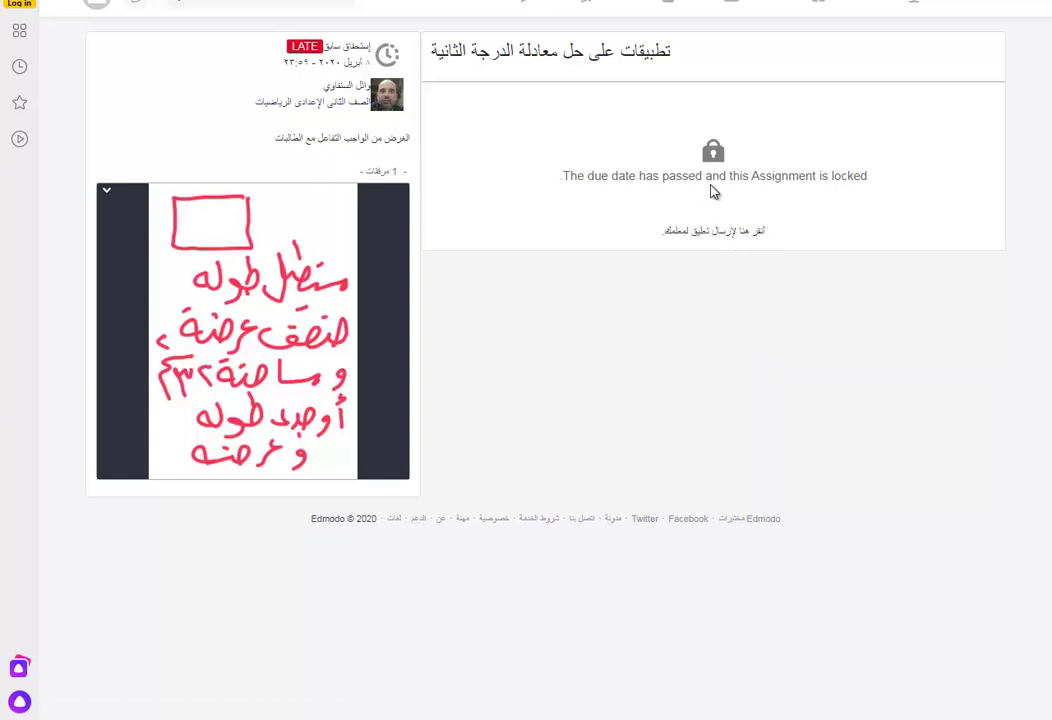
left_click_drag(867, 174, 549, 181)
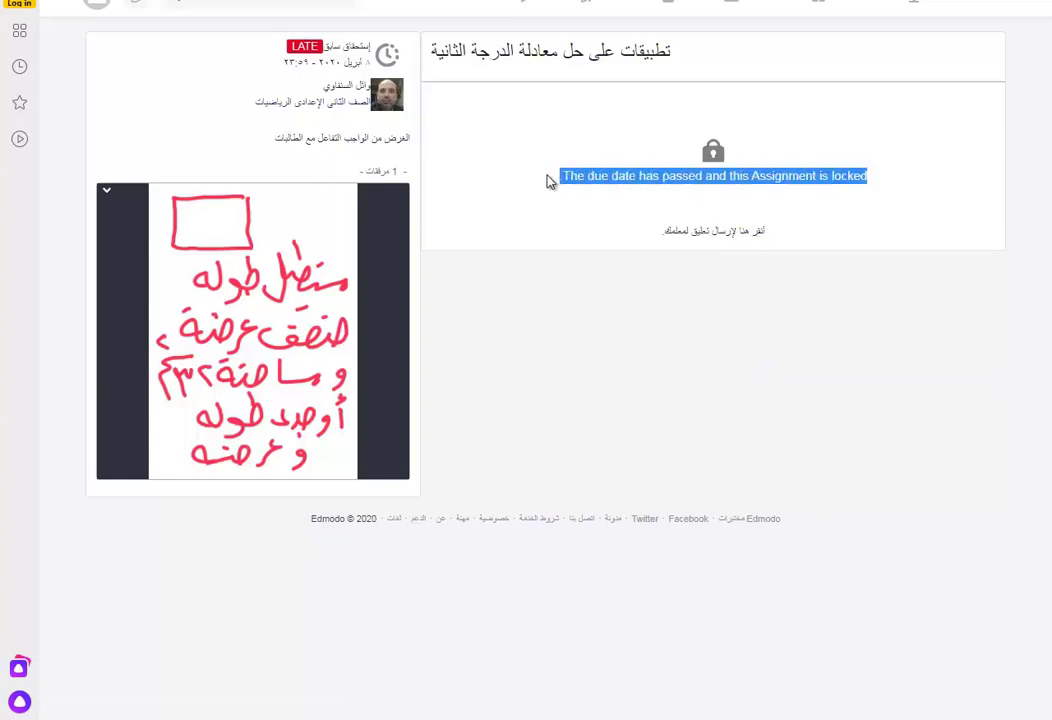
left_click(507, 178)
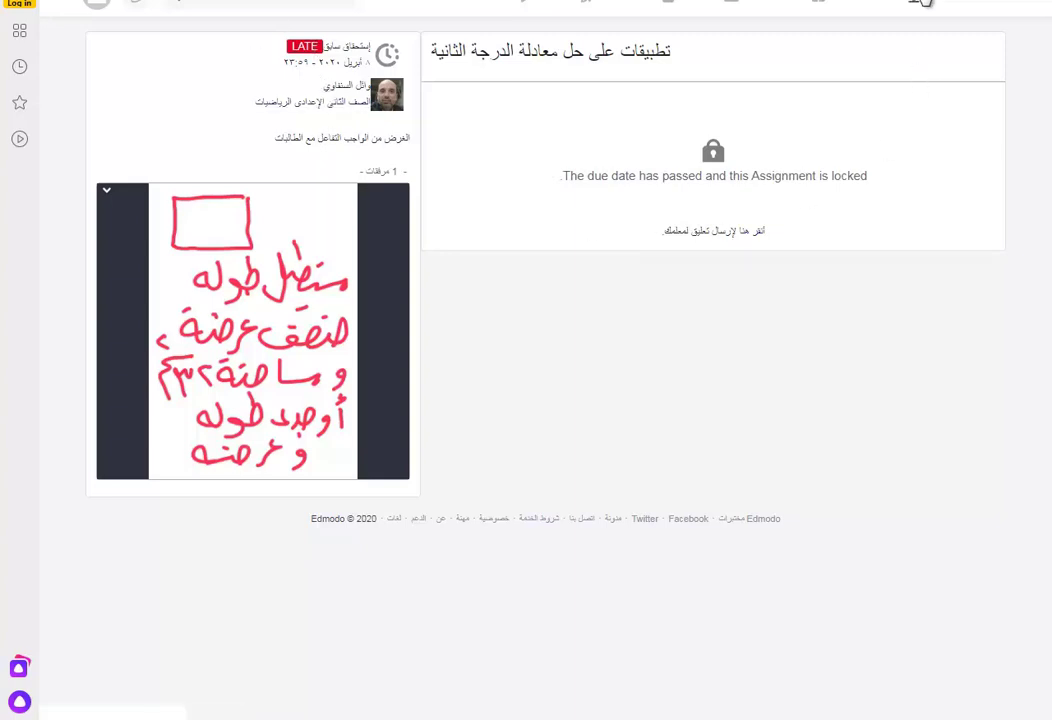
Go back to the home page and look over the class list, posts and parent code.
left_click(963, 4)
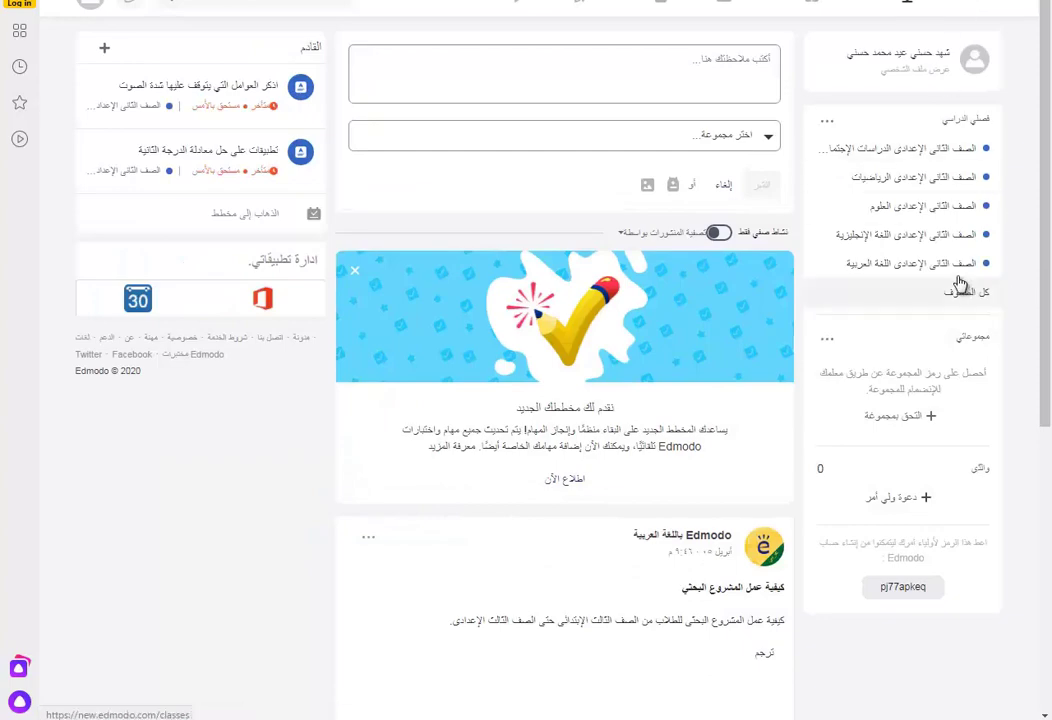
scroll(688, 505, "down", 5)
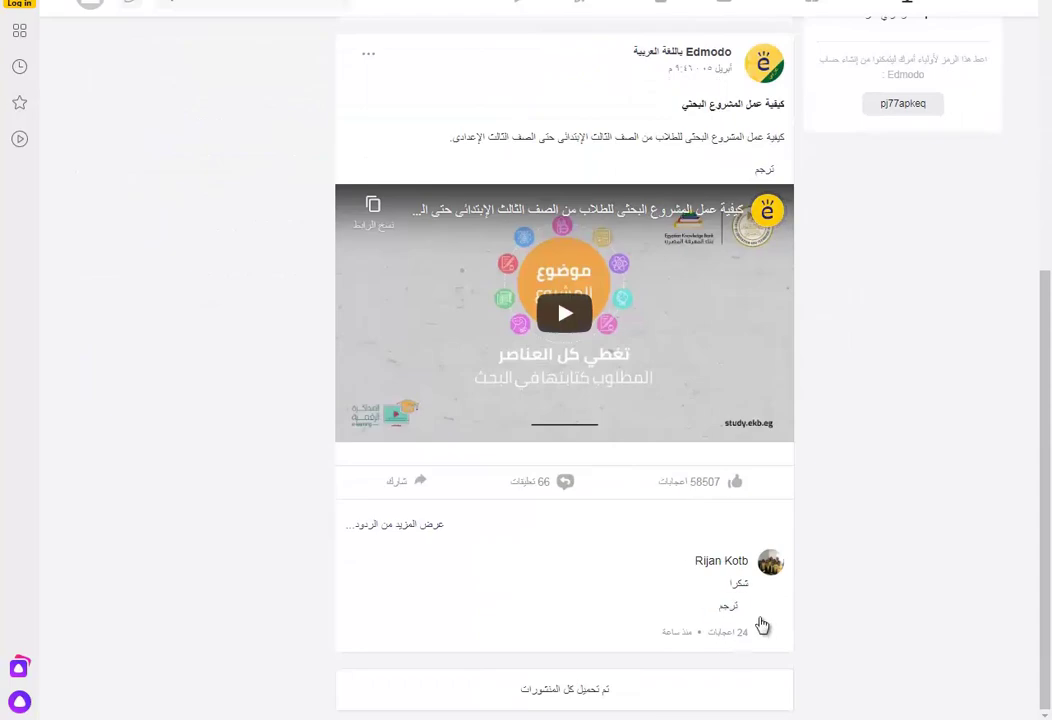
scroll(875, 545, "up", 5)
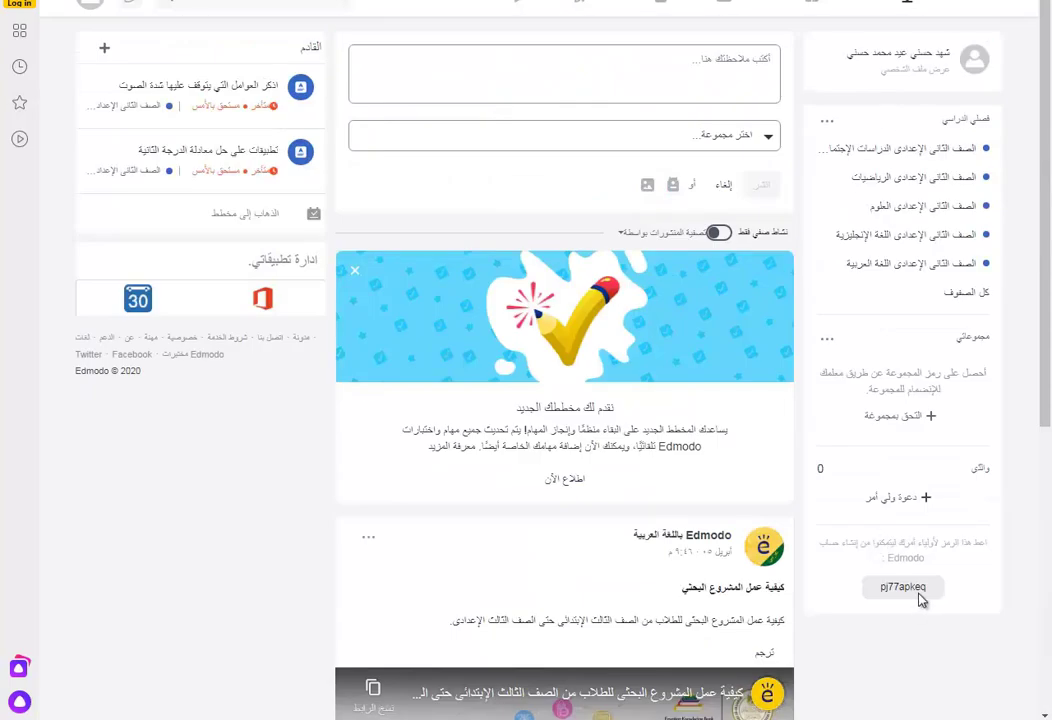